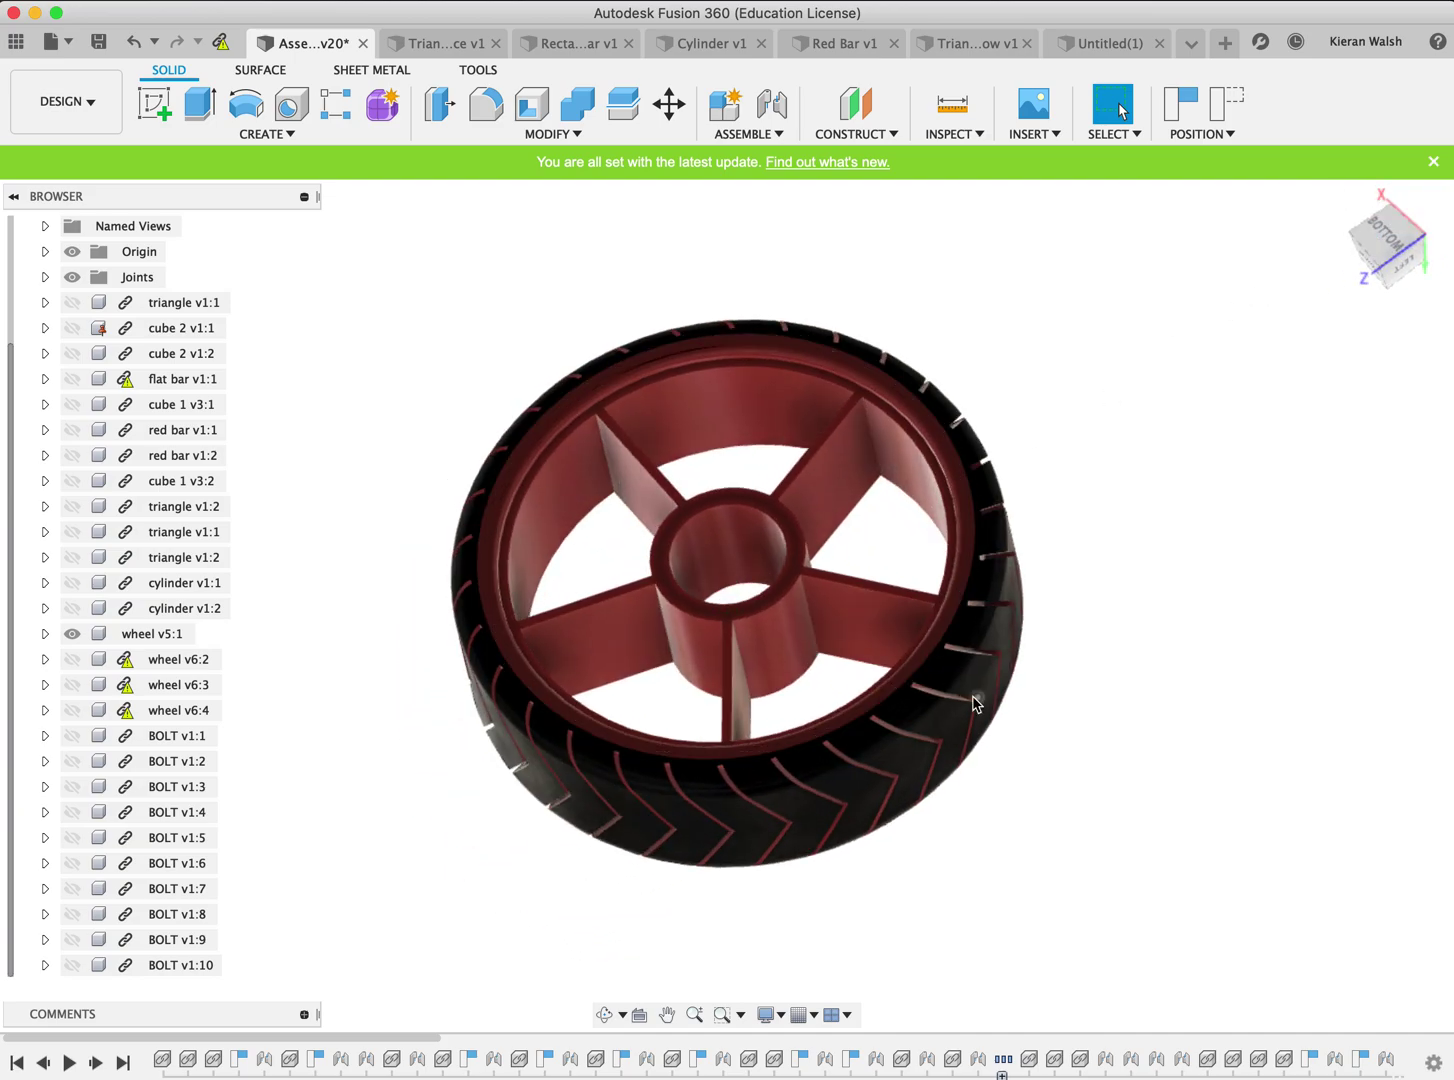
Zoom in on the finished wheel assembly with its red hub and treaded tyre
{"action": "scroll", "coordinate": [977, 703], "scroll_direction": "up", "scroll_amount": 5}
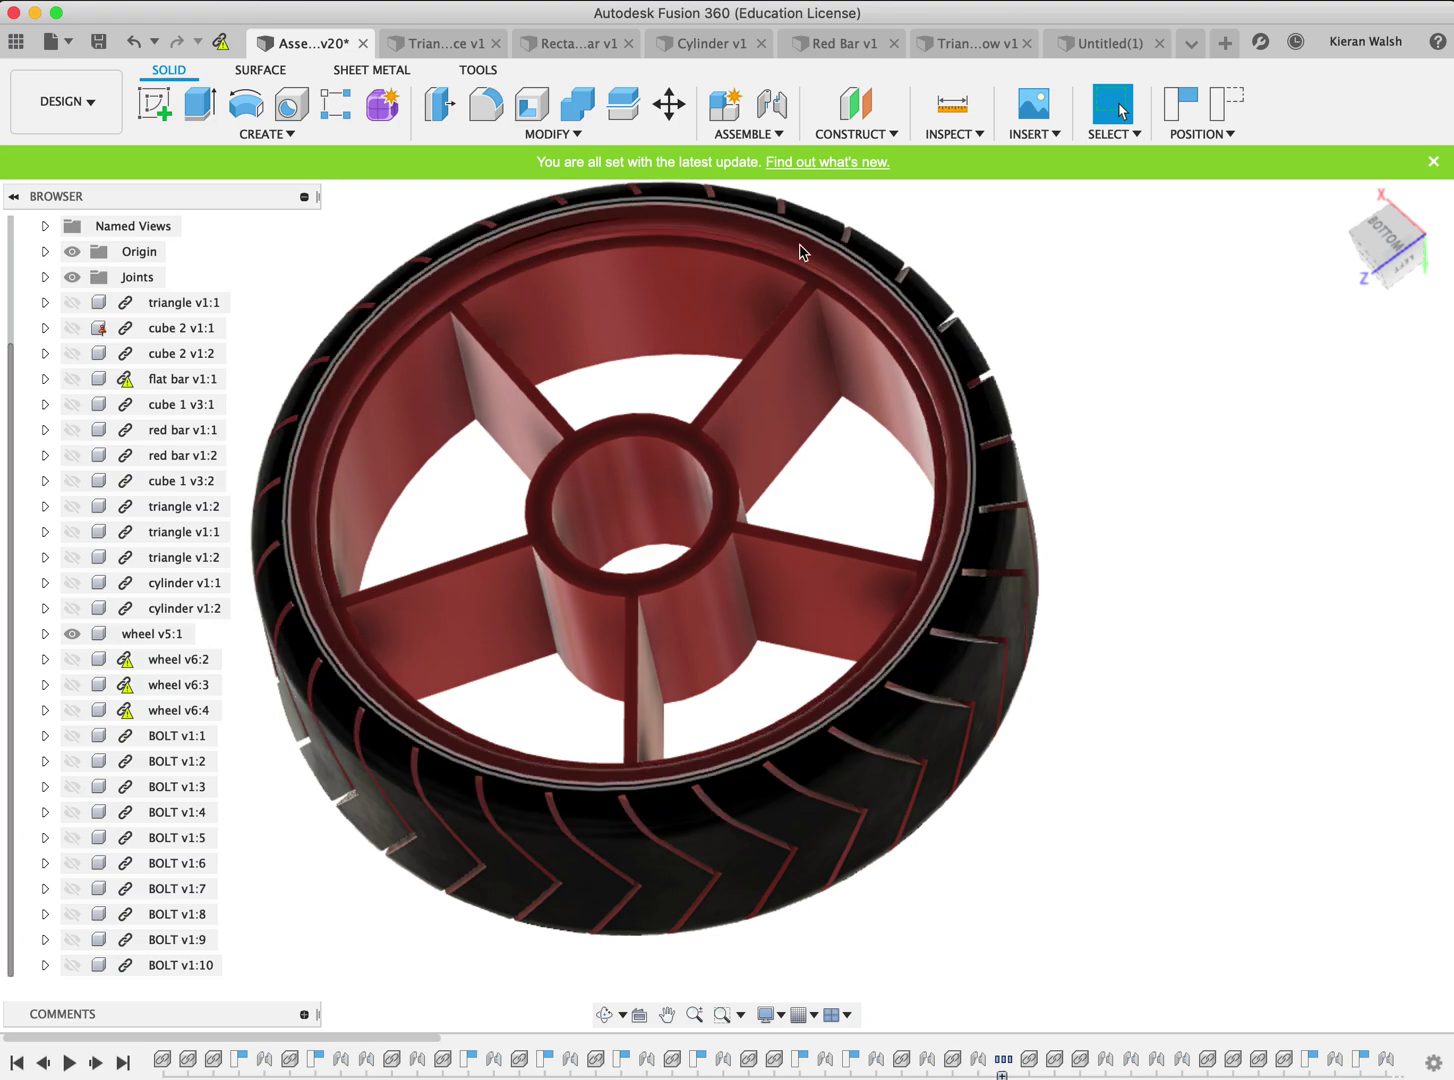
Open a new blank design and start a sketch on the horizontal XZ origin plane
{"action": "left_click", "coordinate": [1224, 43]}
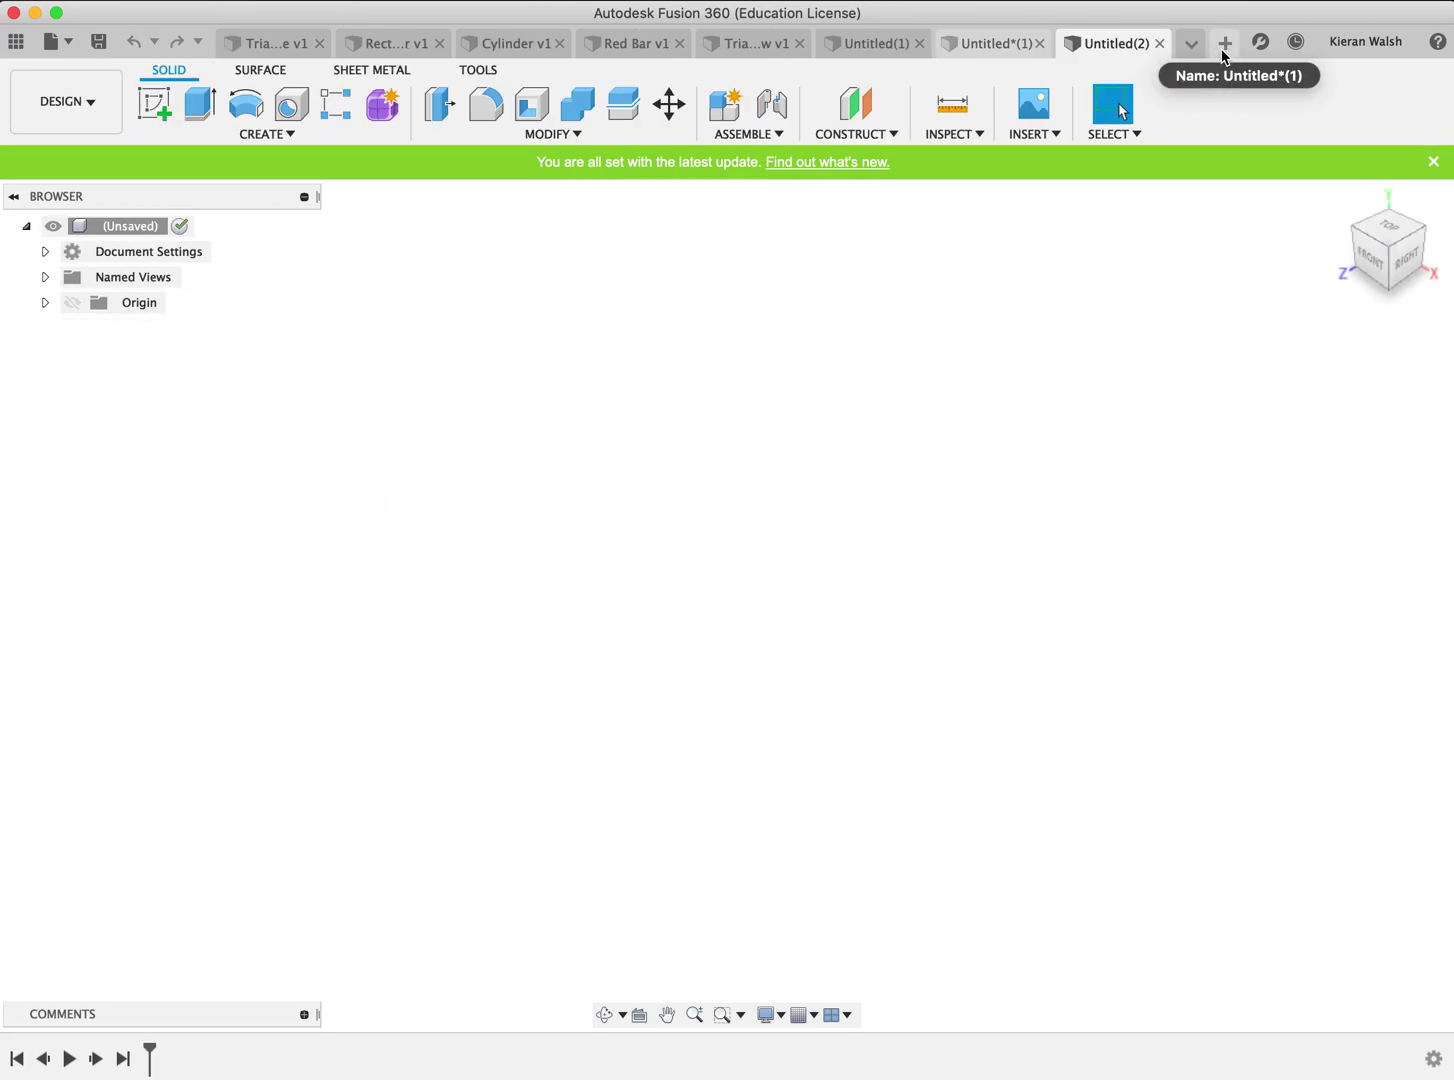
{"action": "left_click", "coordinate": [154, 104]}
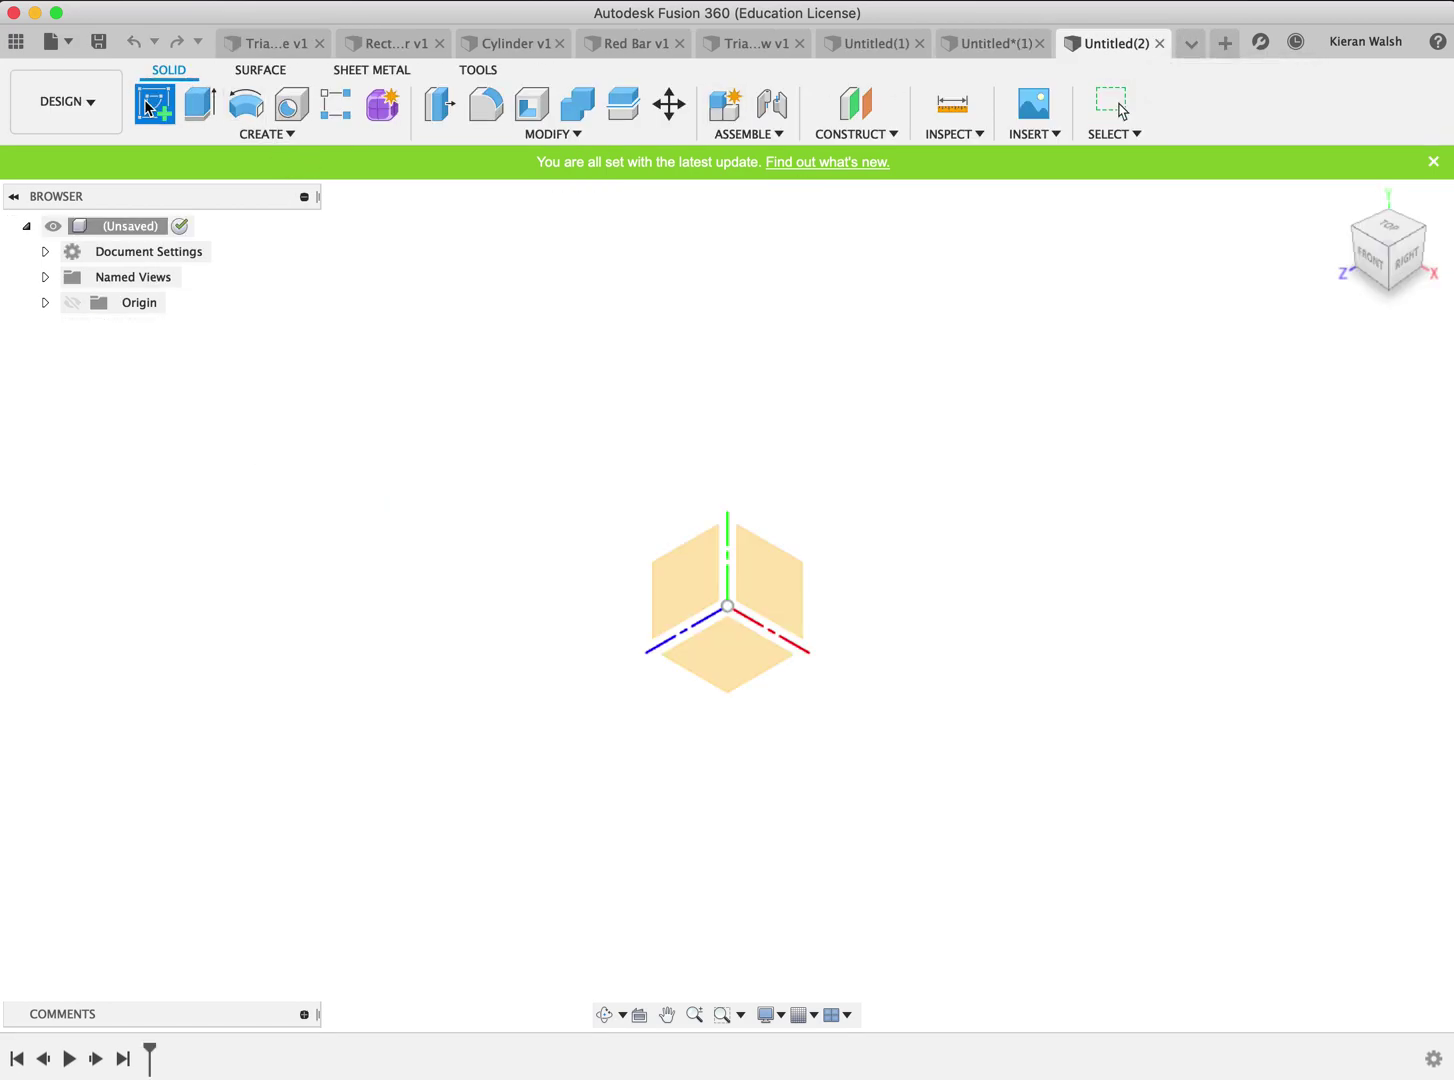
{"action": "left_click", "coordinate": [707, 631]}
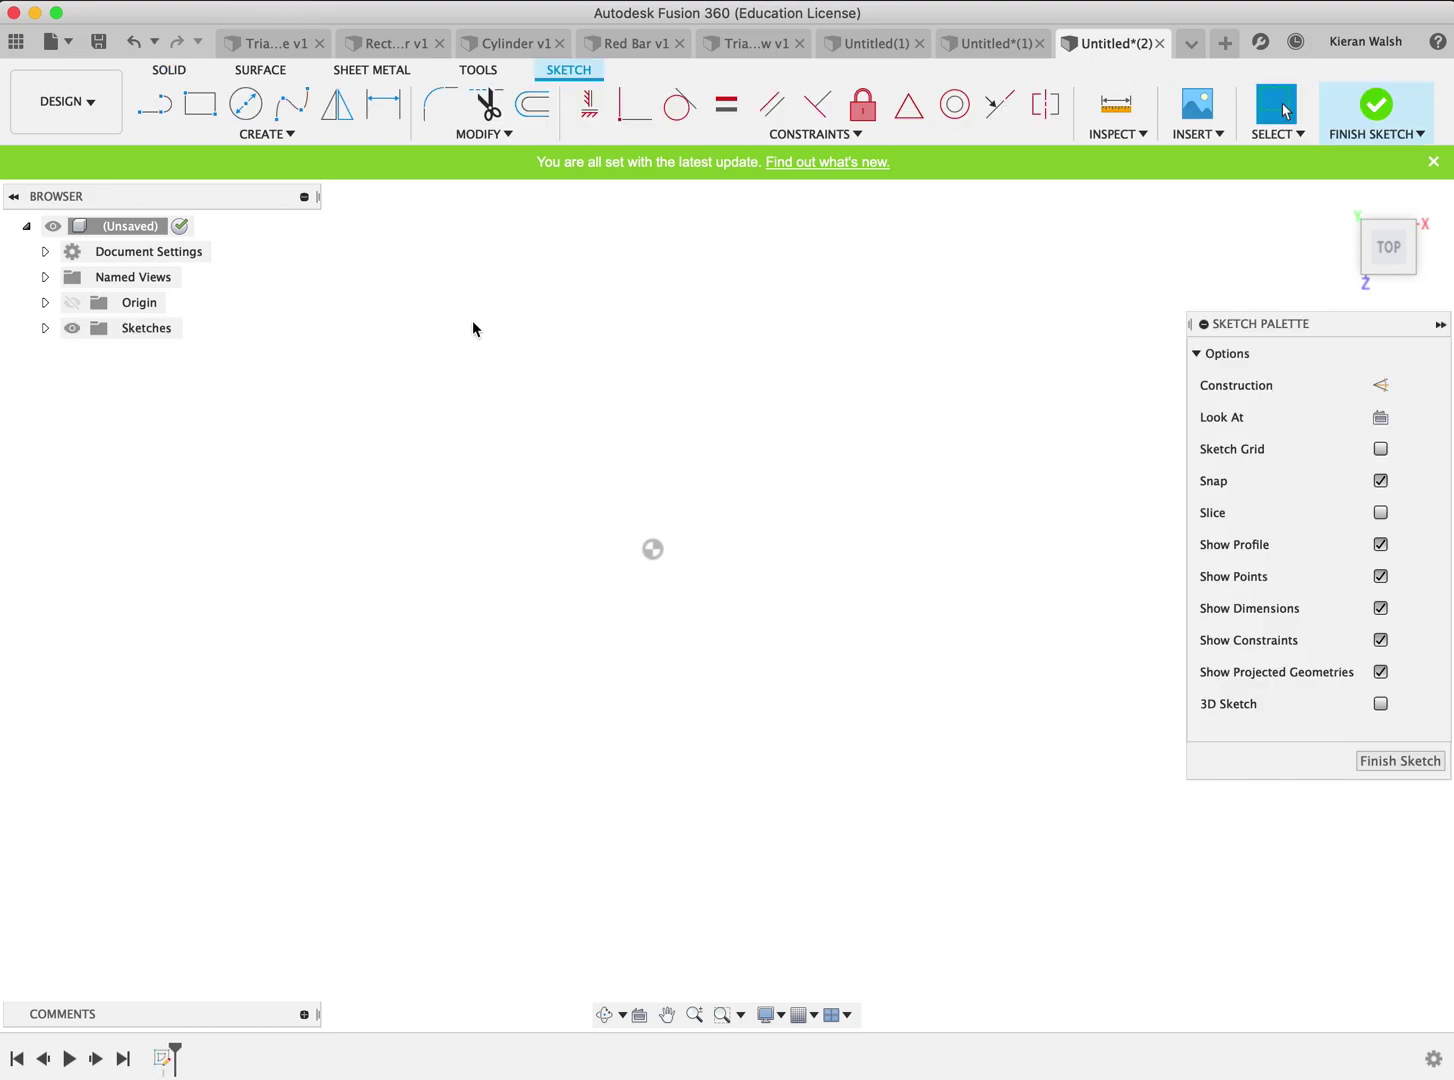
Draw a 50 mm diameter circle centred on the origin
{"action": "left_click", "coordinate": [245, 103]}
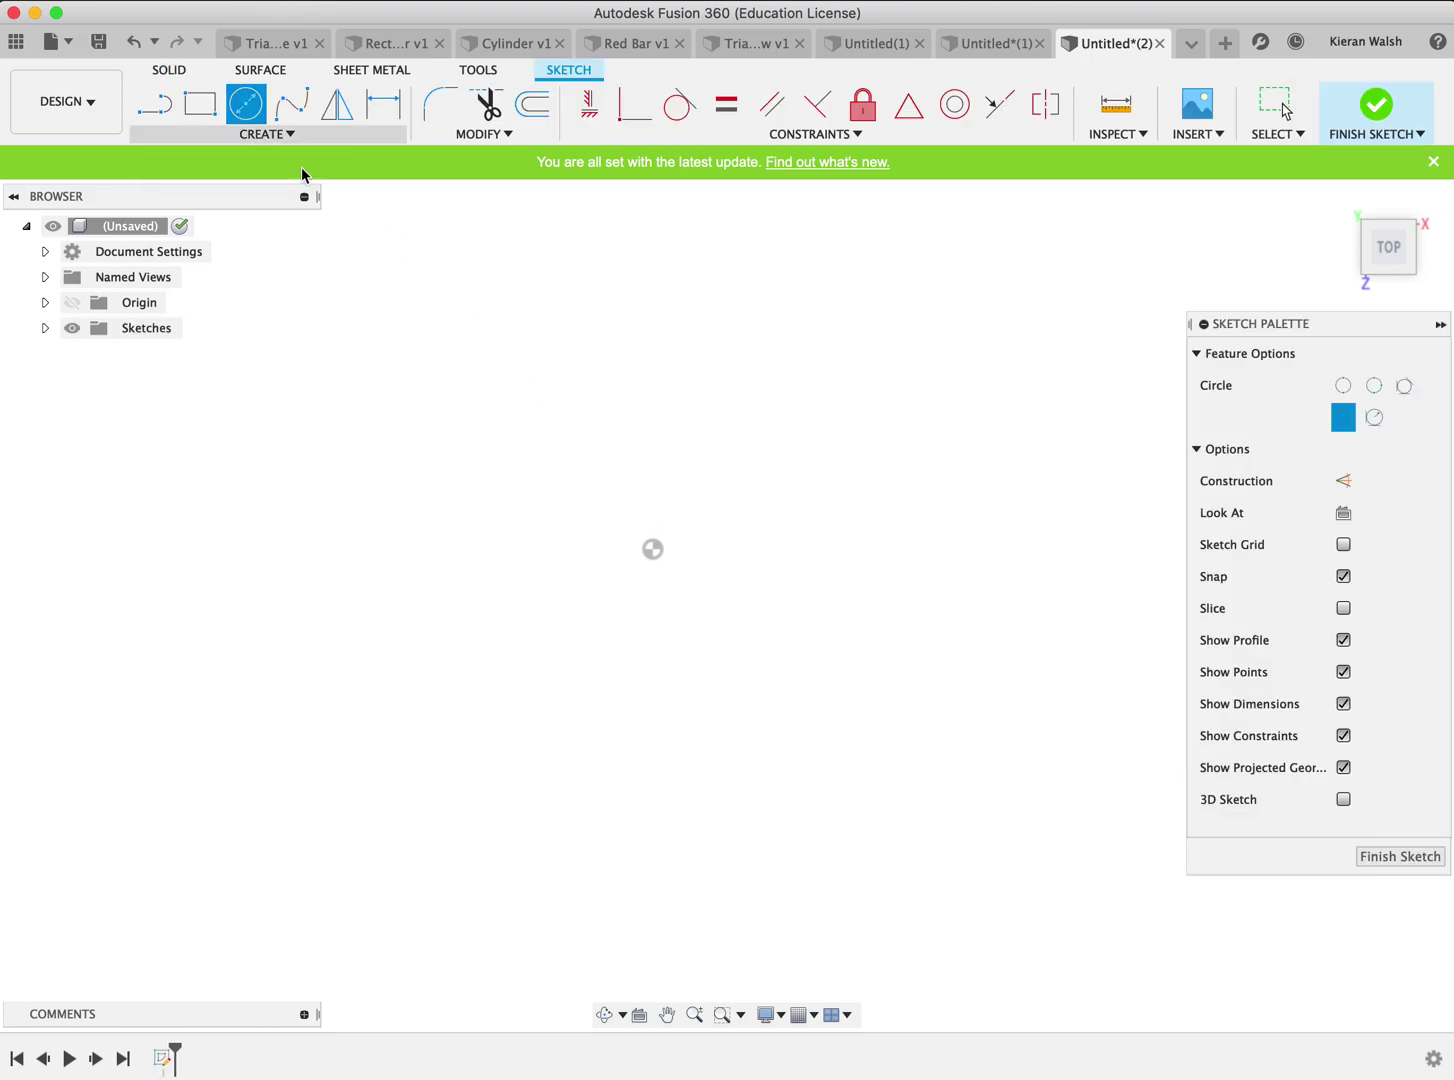
{"action": "left_click", "coordinate": [652, 548]}
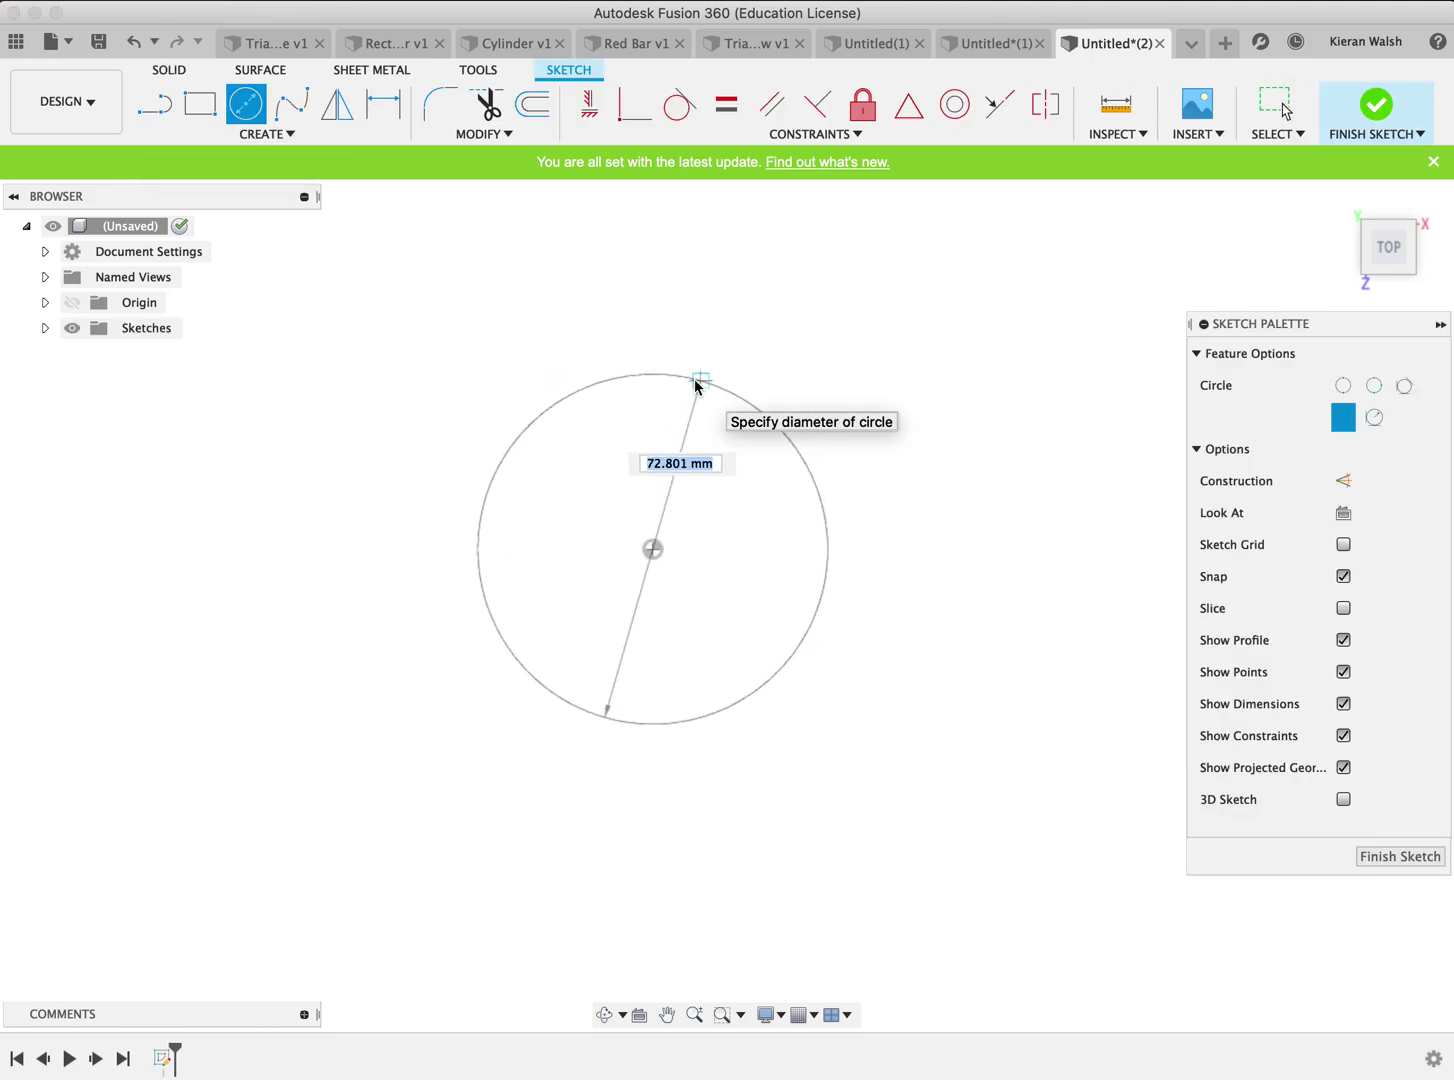
{"action": "type", "text": "15"}
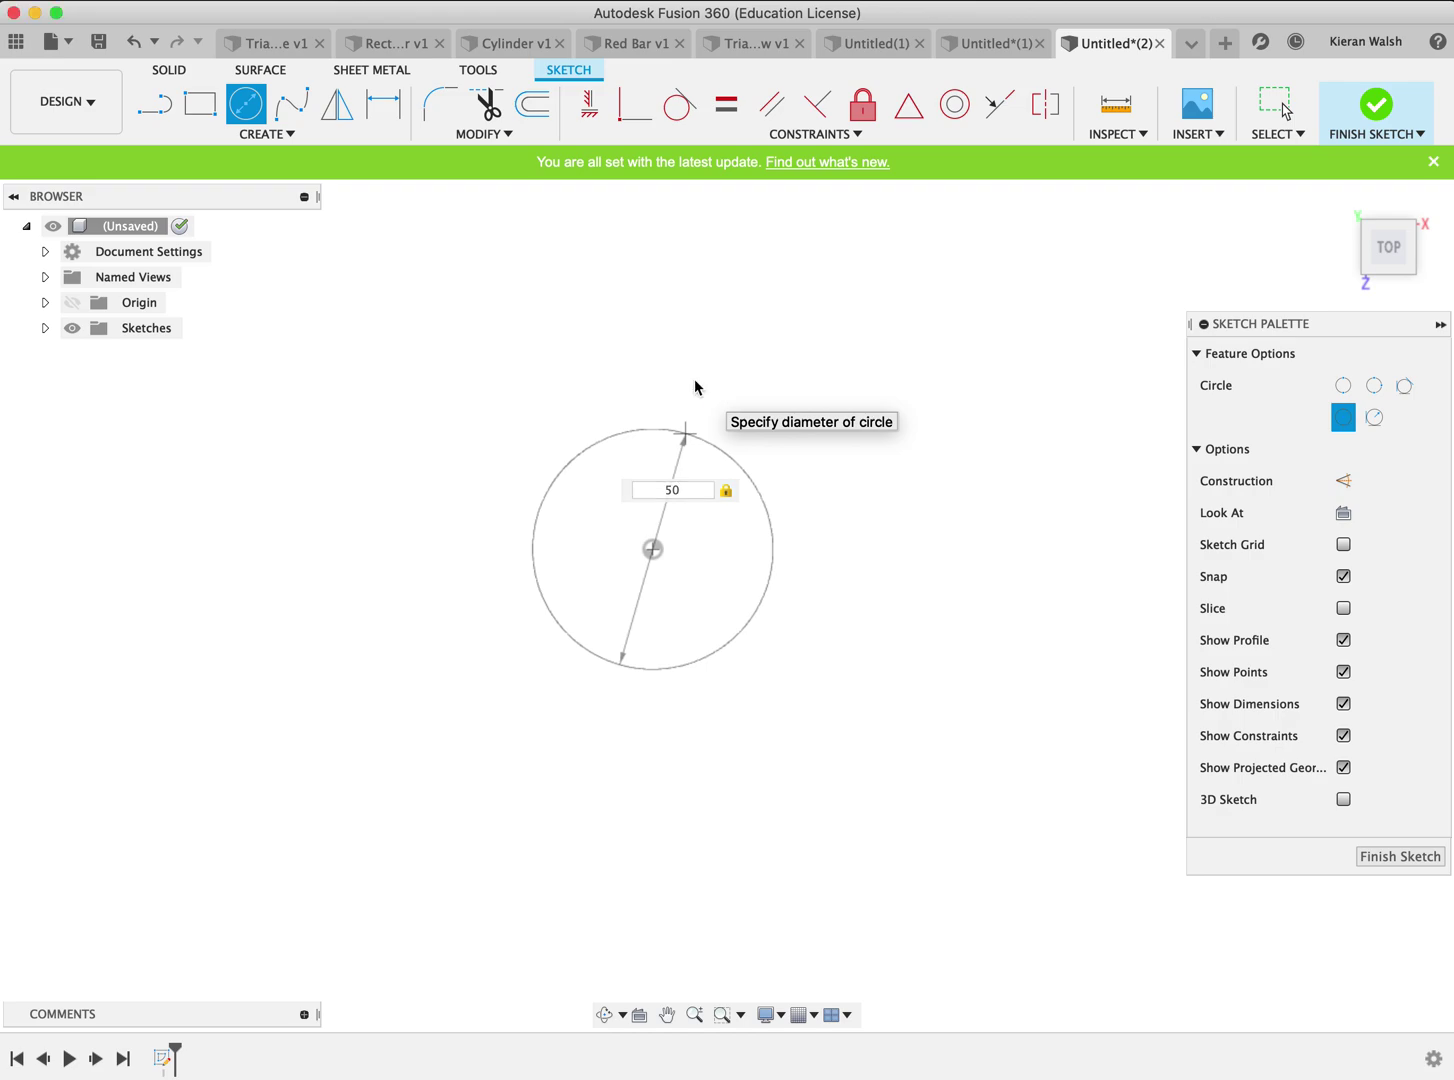
{"action": "key", "text": "Return"}
{"action": "key", "text": "Escape"}
Add a concentric 60 mm diameter circle at the origin and return to the home view
{"action": "key", "text": "c"}
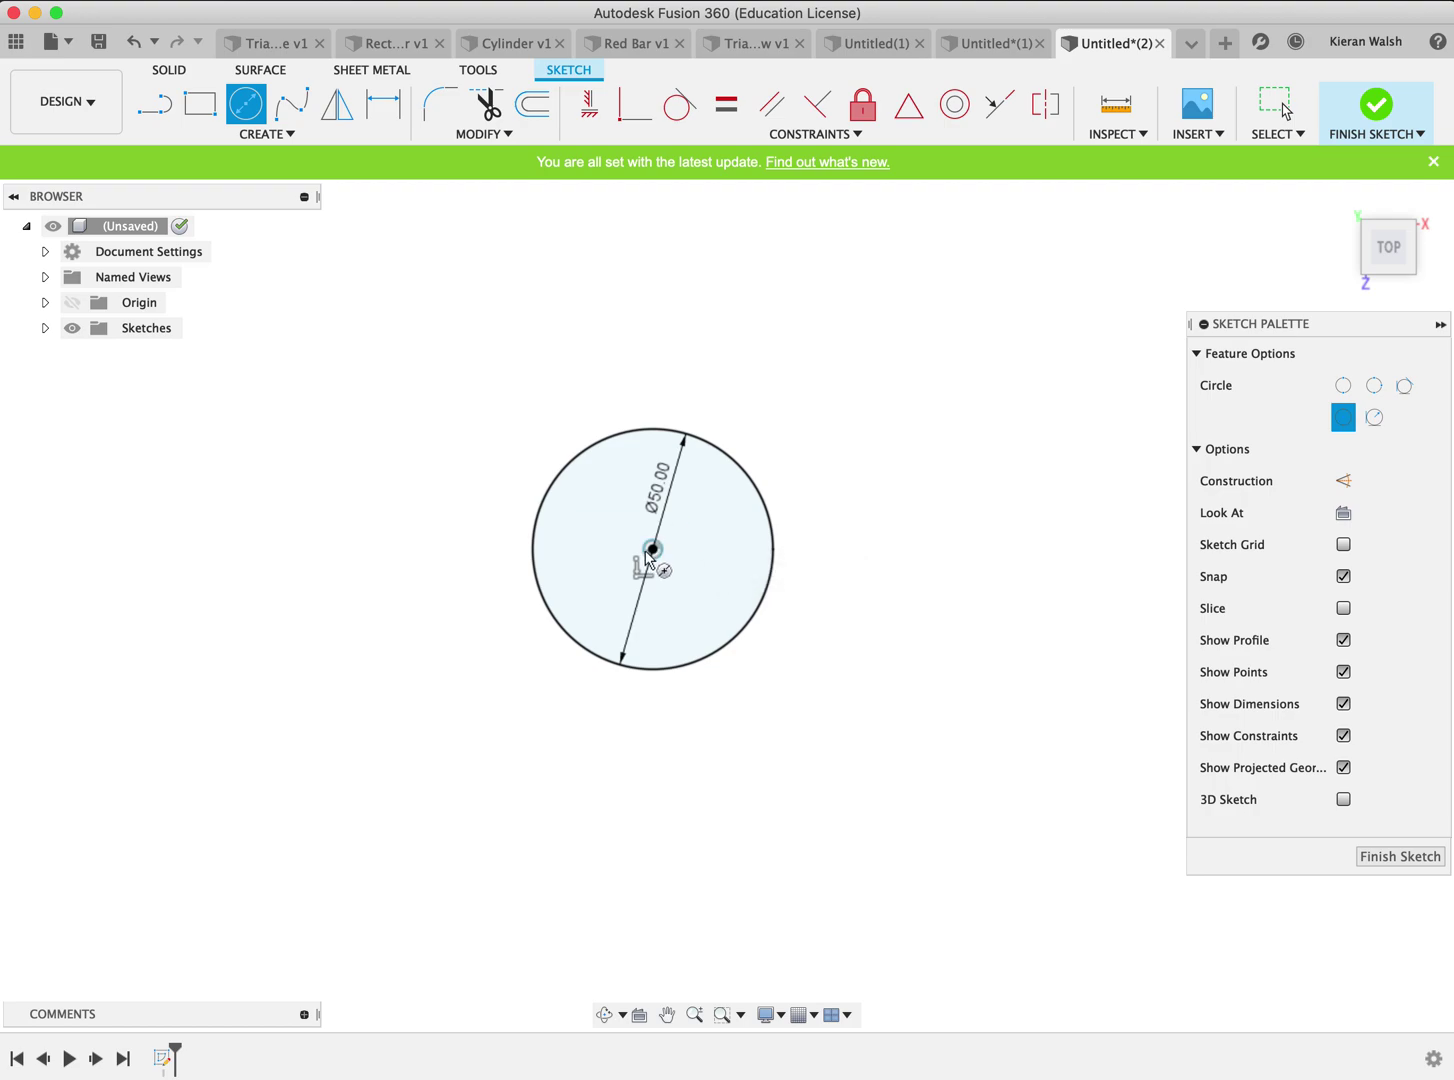
{"action": "left_click", "coordinate": [653, 548]}
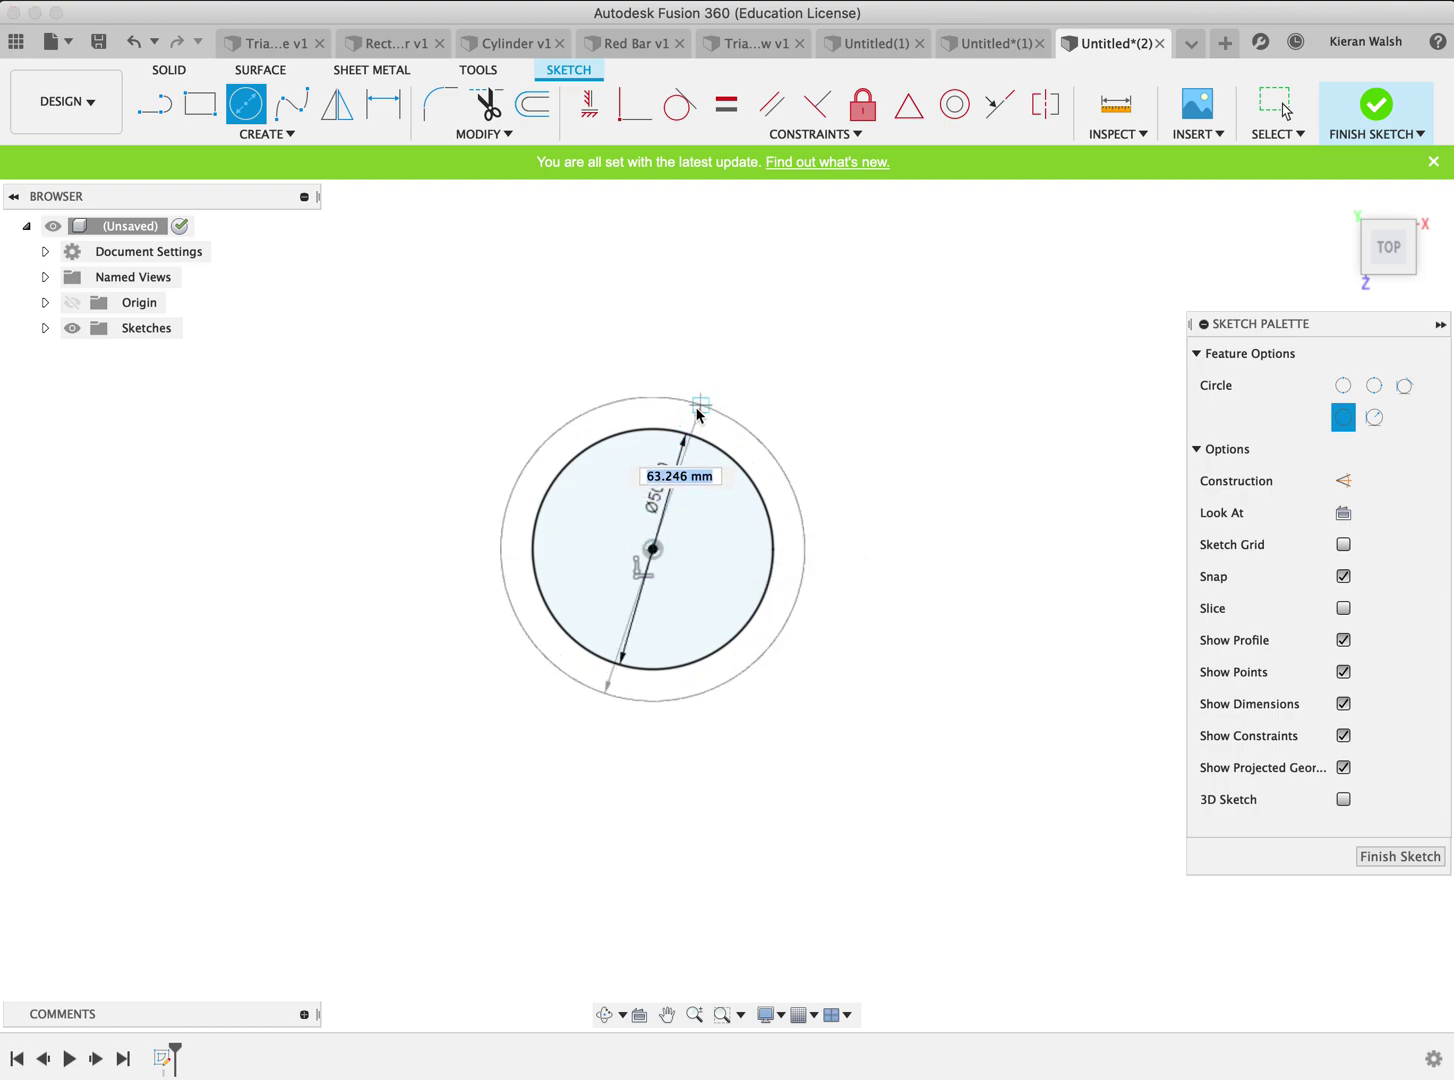
{"action": "type", "text": "65"}
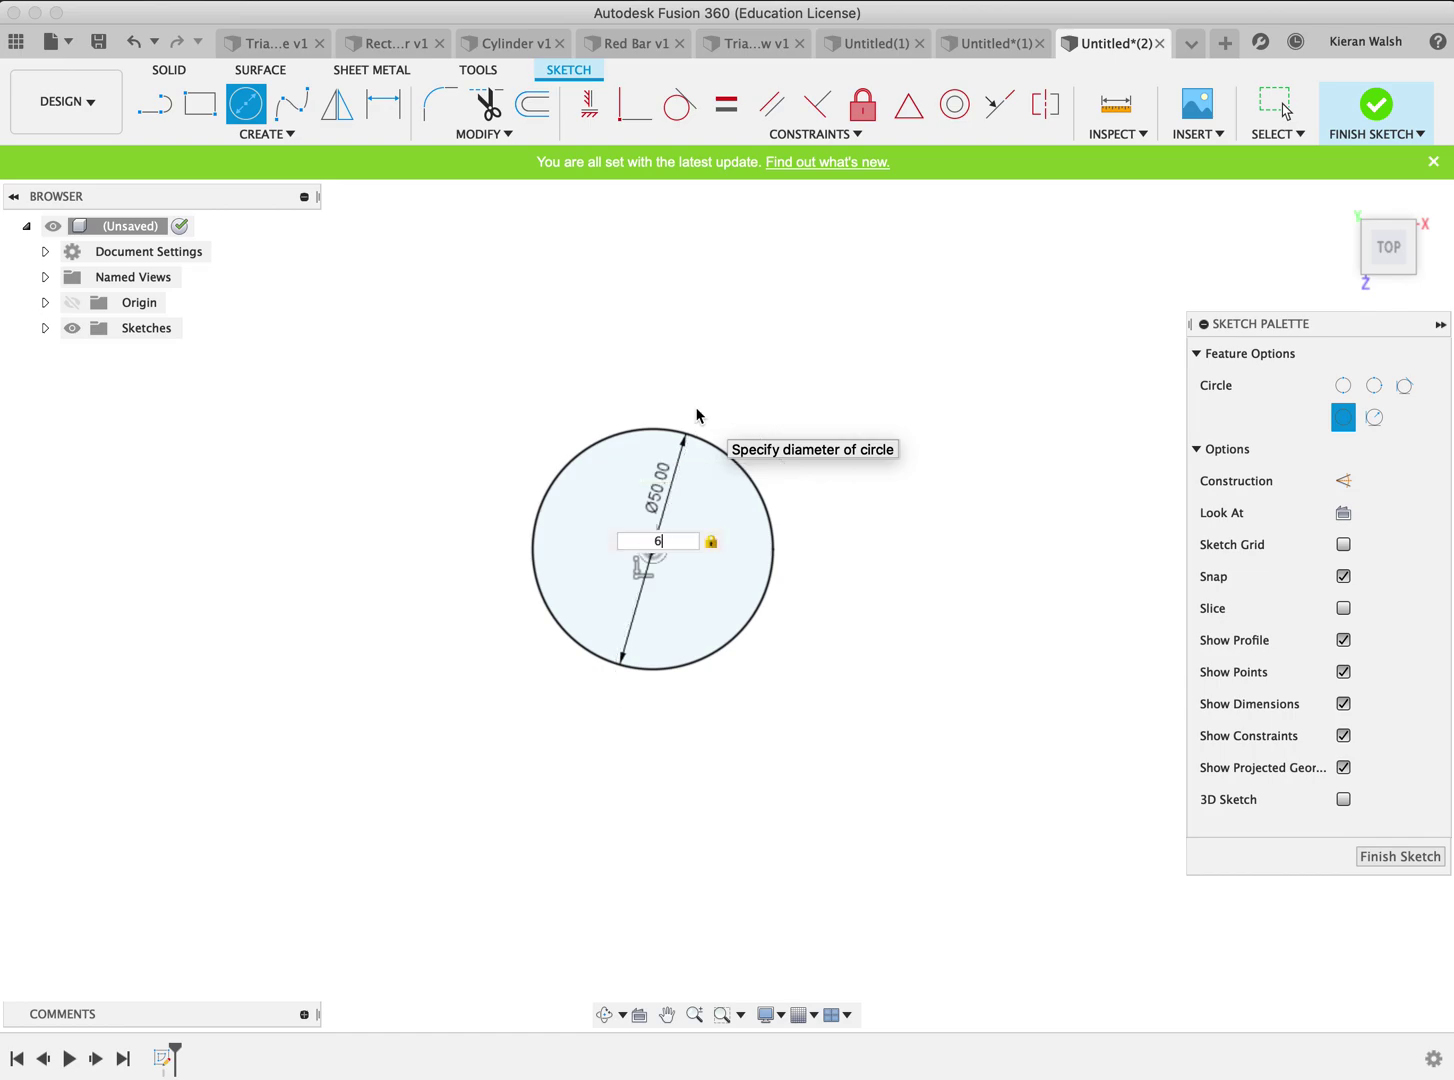
{"action": "key", "text": "BackSpace"}
{"action": "type", "text": "0"}
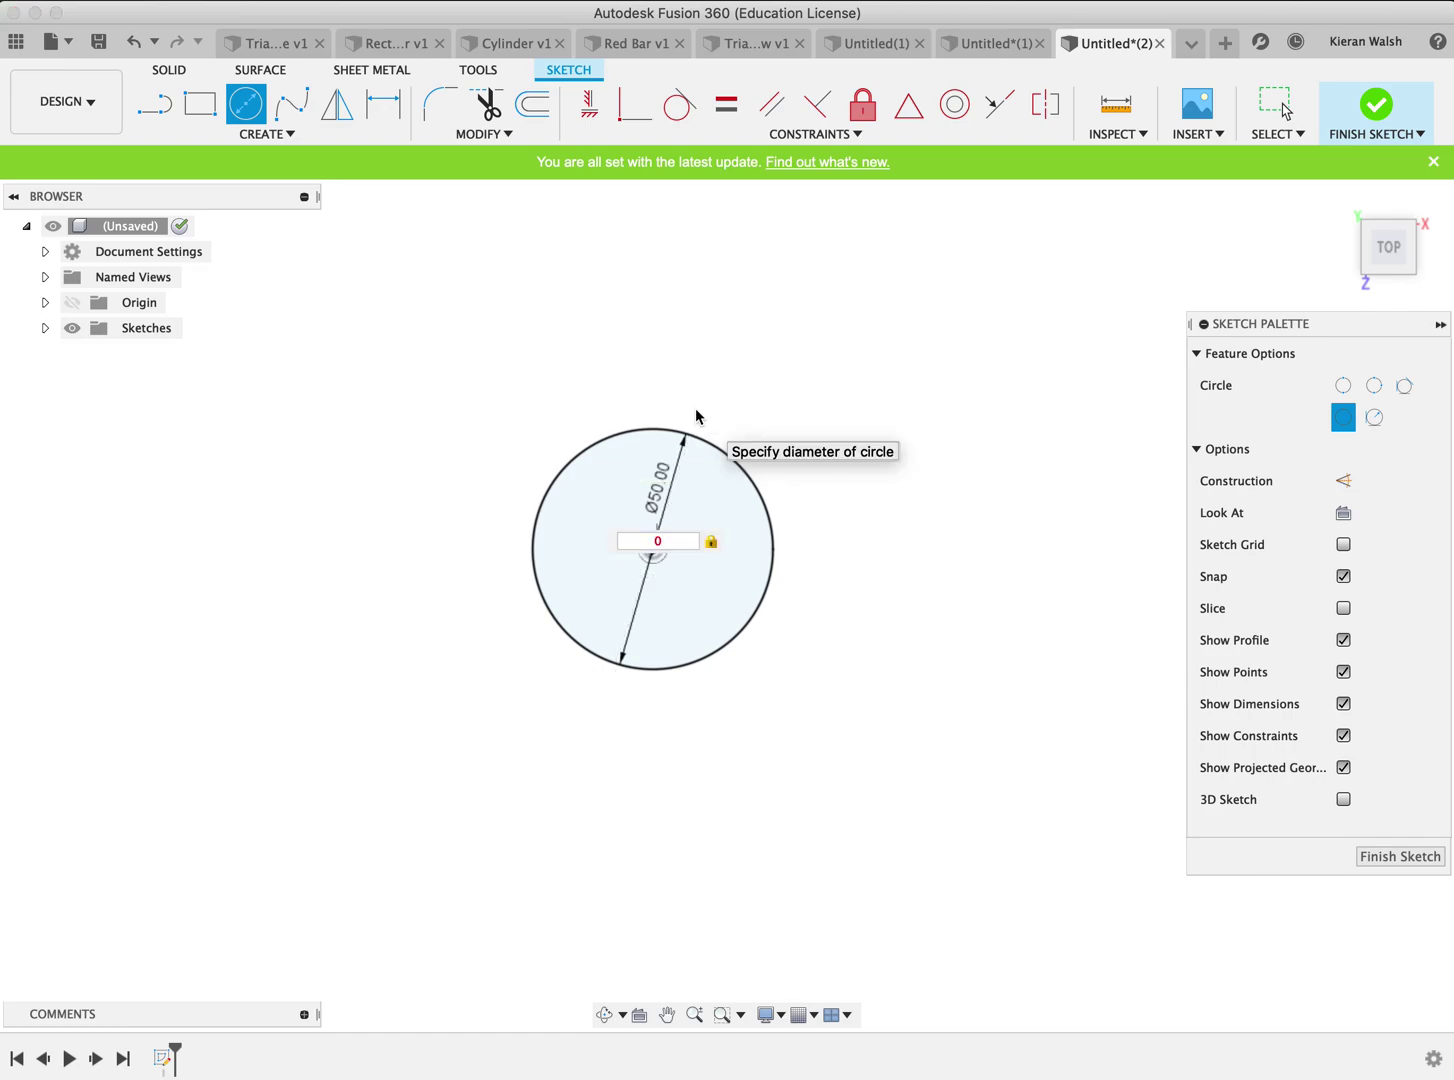
{"action": "key", "text": "BackSpace"}
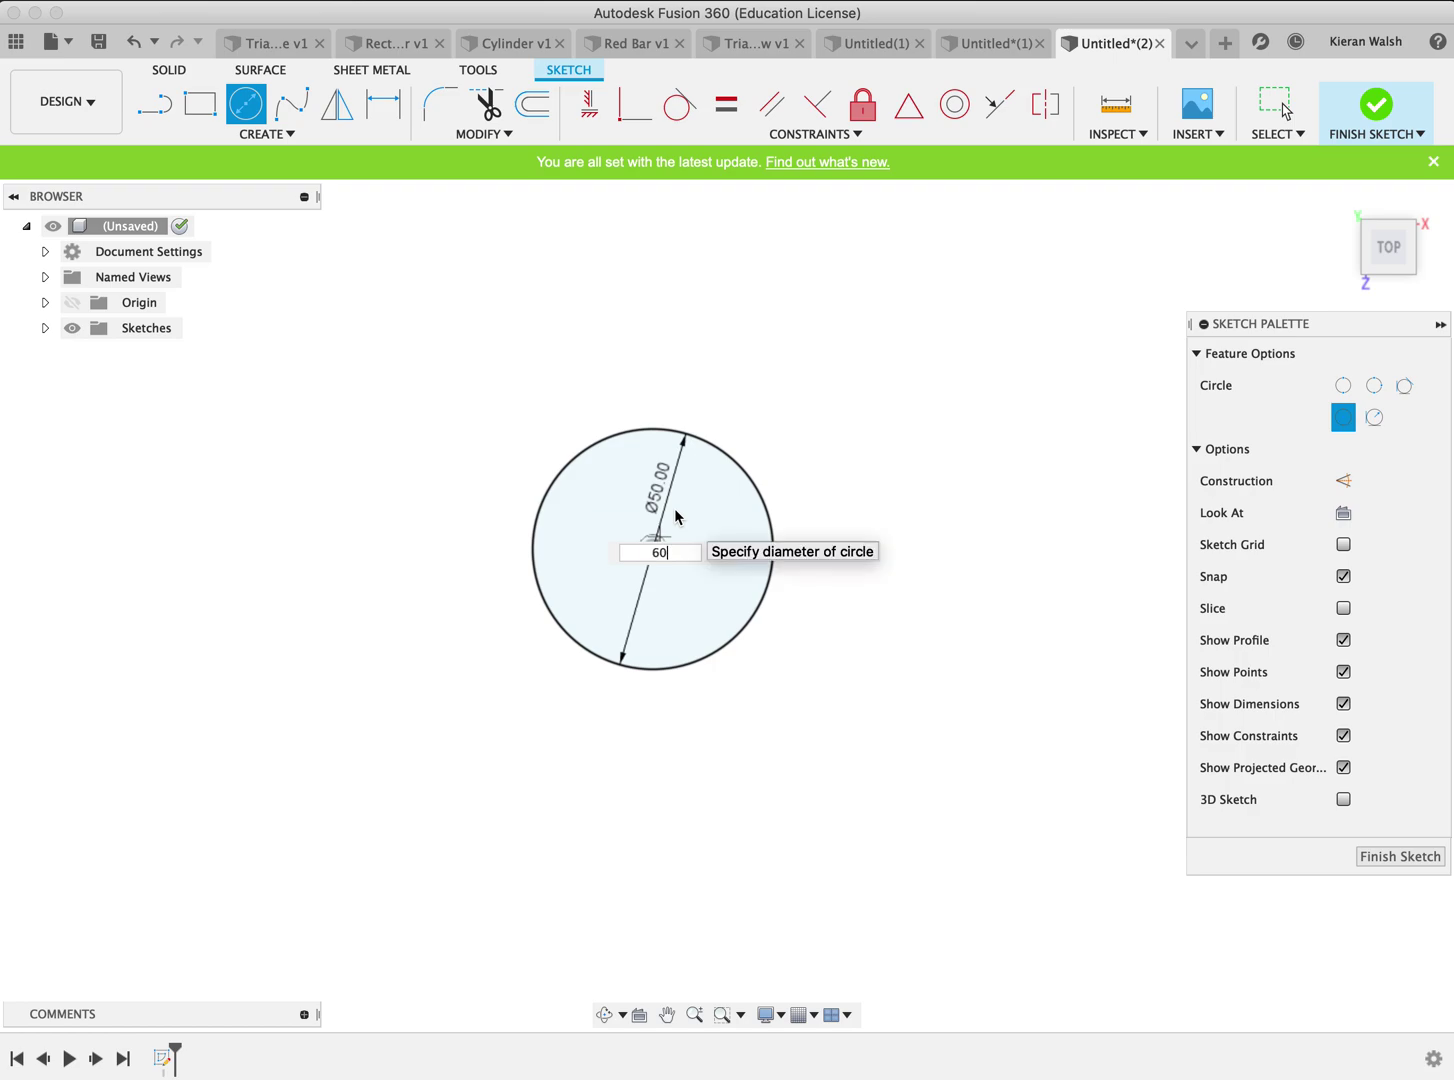
{"action": "type", "text": "60"}
{"action": "key", "text": "Tab"}
{"action": "key", "text": "Return"}
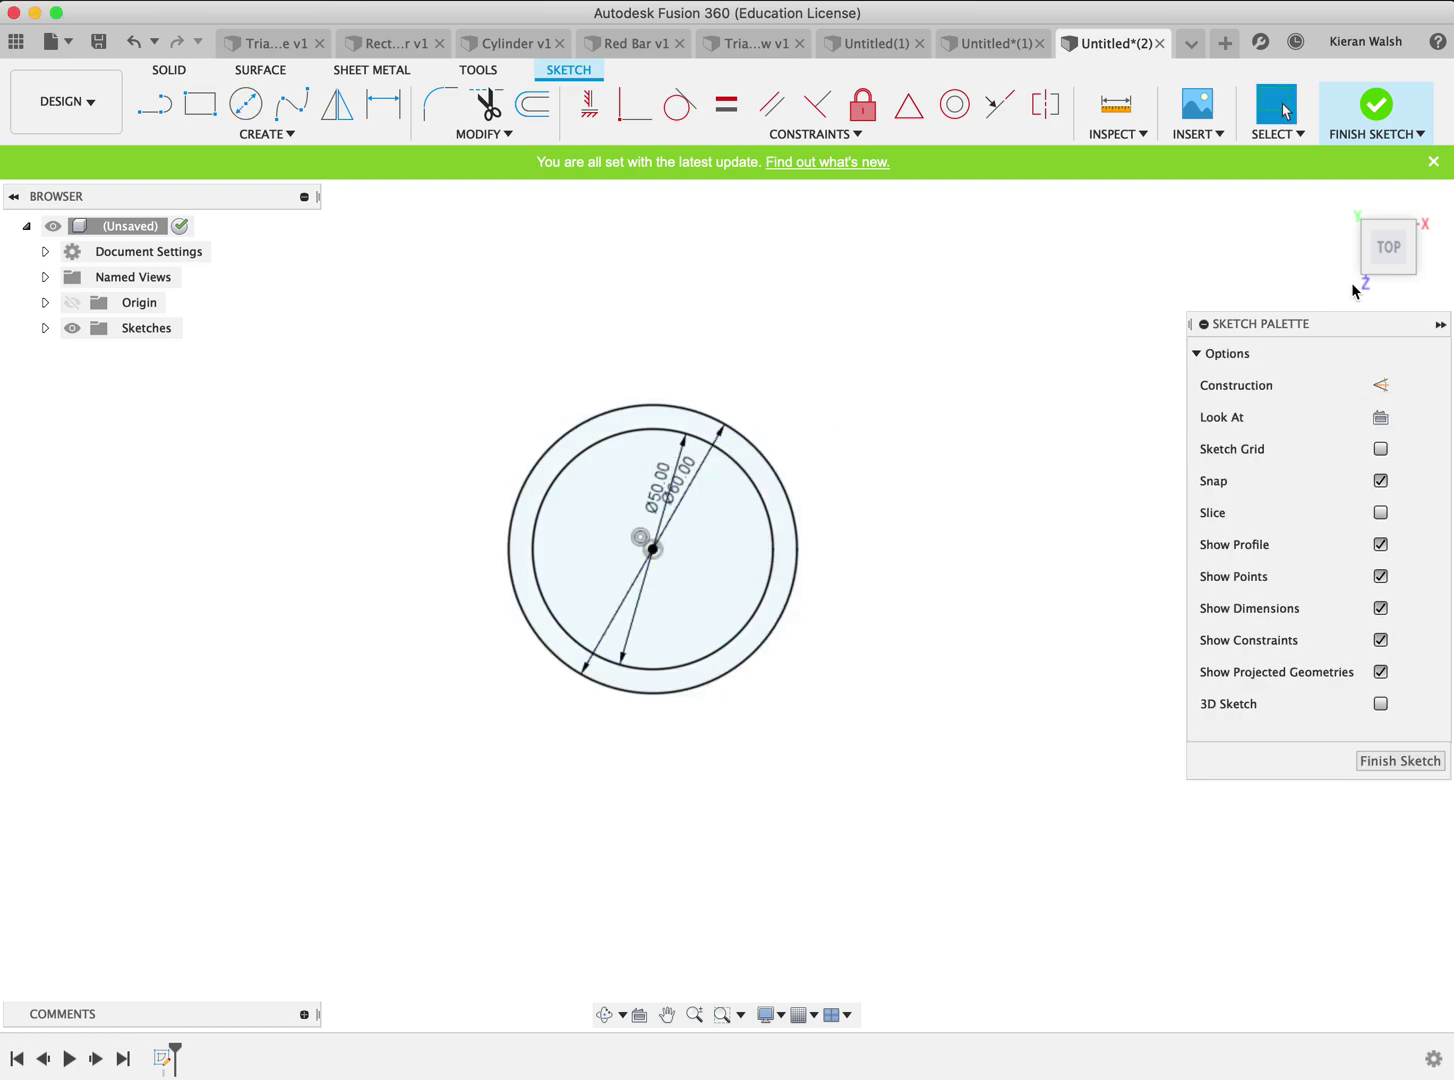
{"action": "left_click", "coordinate": [1340, 198]}
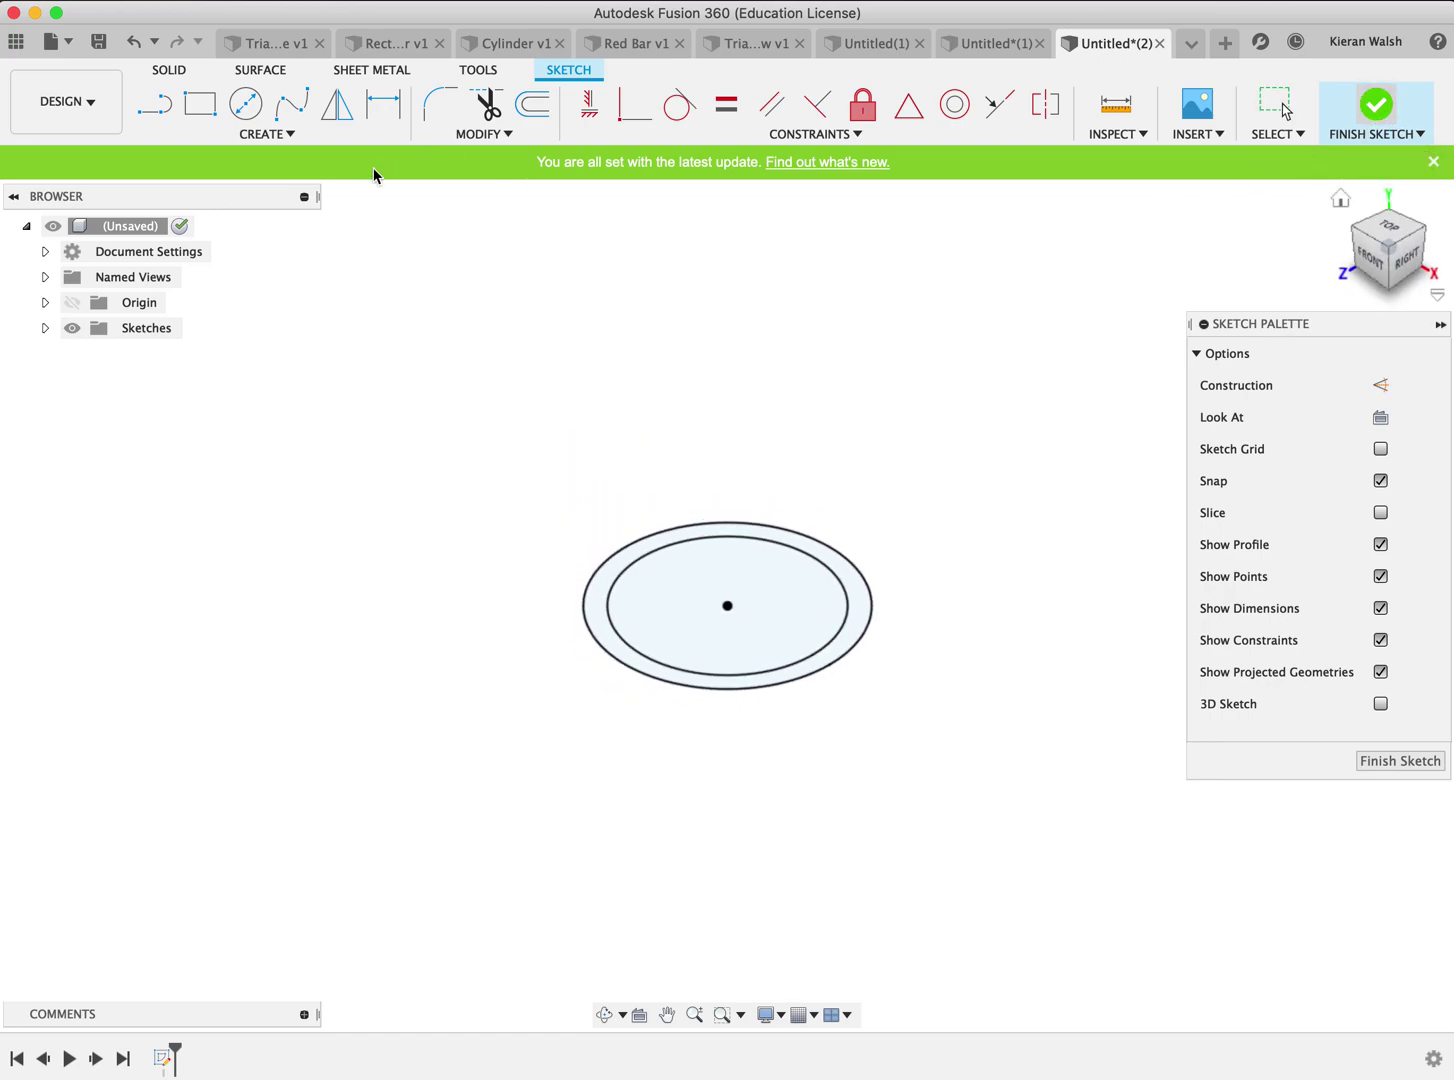
Extrude the ring profile between the 50 mm and 60 mm circles 15 mm tall
{"action": "key", "text": "e"}
{"action": "left_click", "coordinate": [674, 538]}
{"action": "type", "text": "15"}
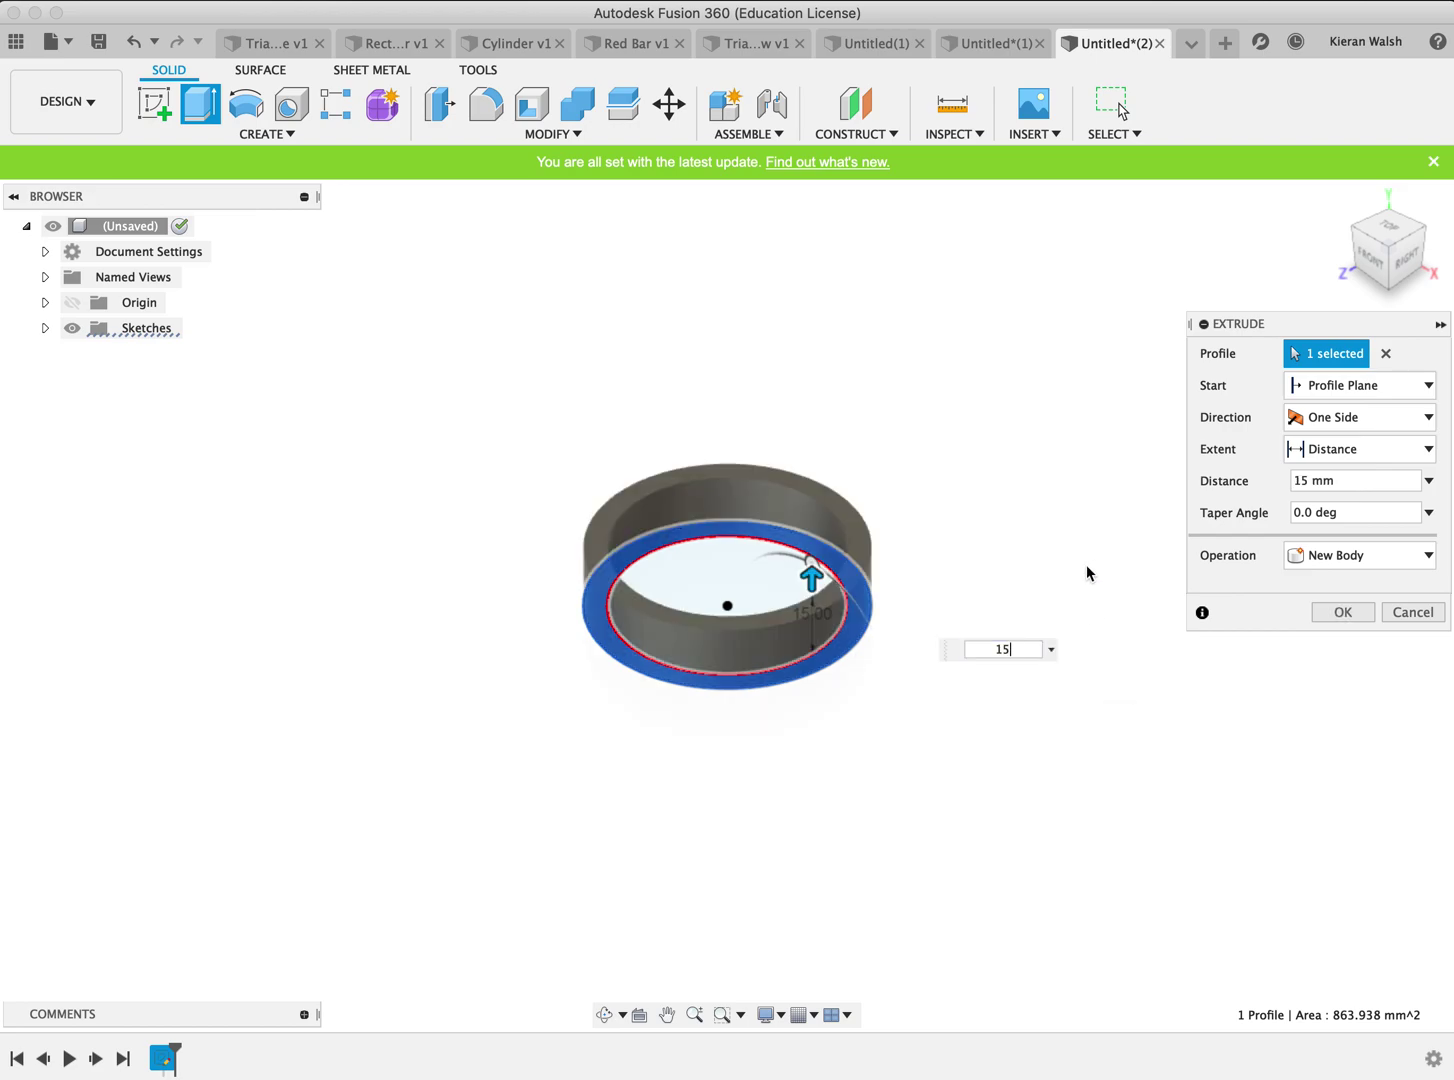
{"action": "left_click", "coordinate": [1334, 611]}
{"action": "left_click", "coordinate": [560, 134]}
Fillet the ring's top and lower outer edges with a 3 mm radius
{"action": "left_click", "coordinate": [500, 186]}
{"action": "left_click", "coordinate": [782, 474]}
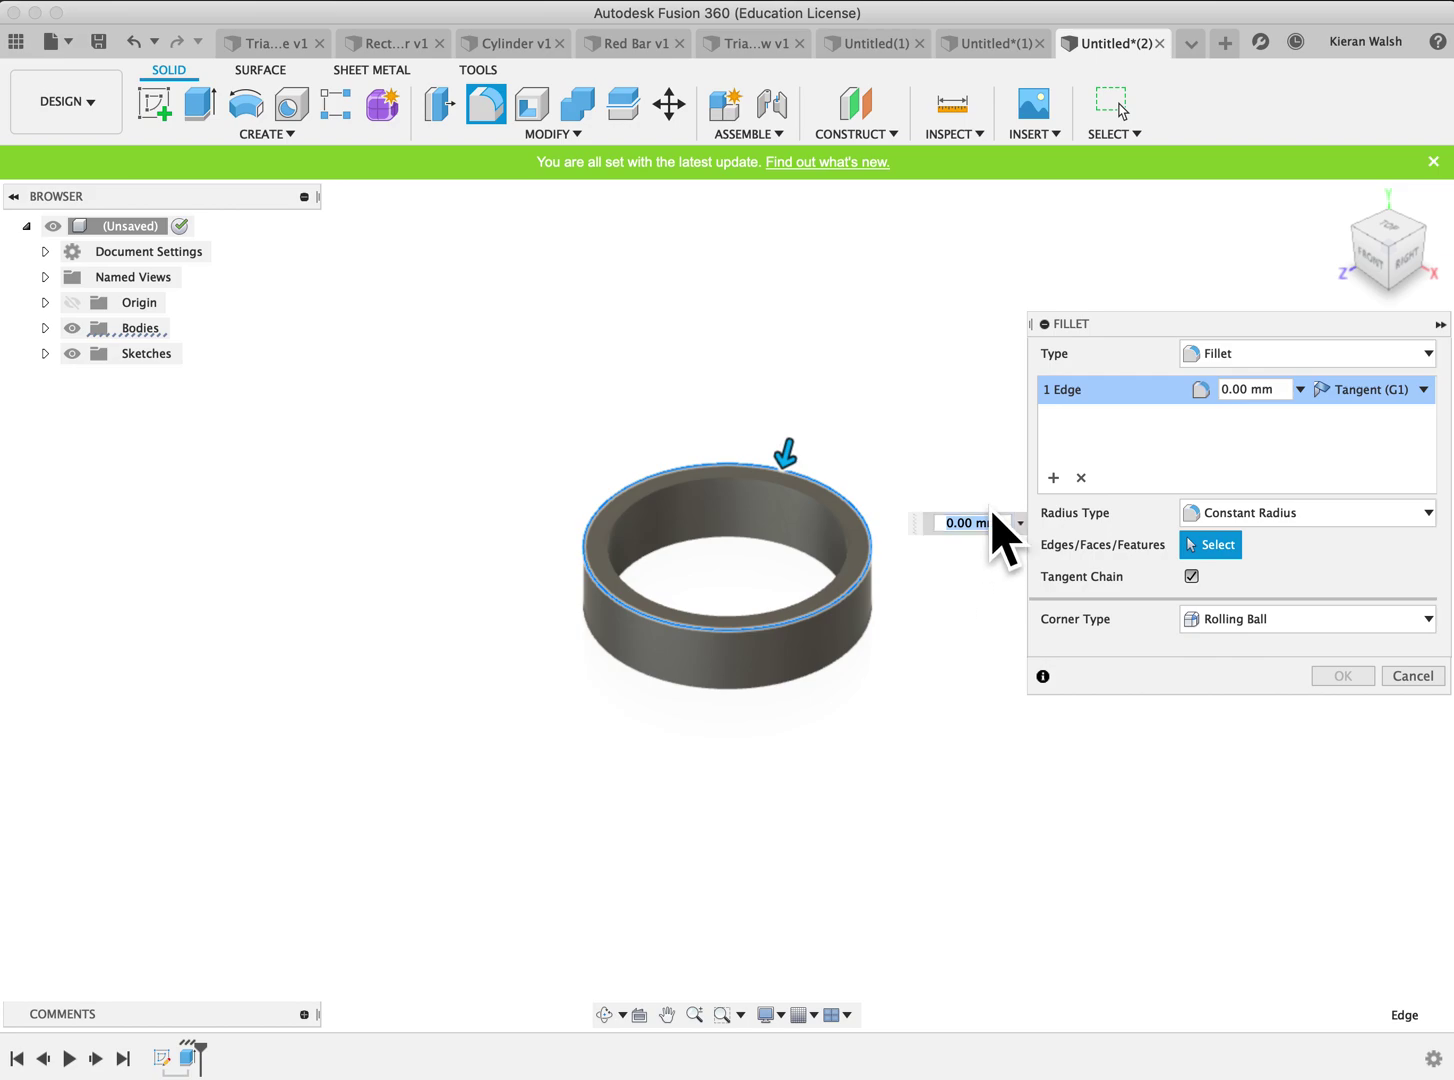
{"action": "left_click_drag", "start_coordinate": [1403, 250], "coordinate": [1050, 290]}
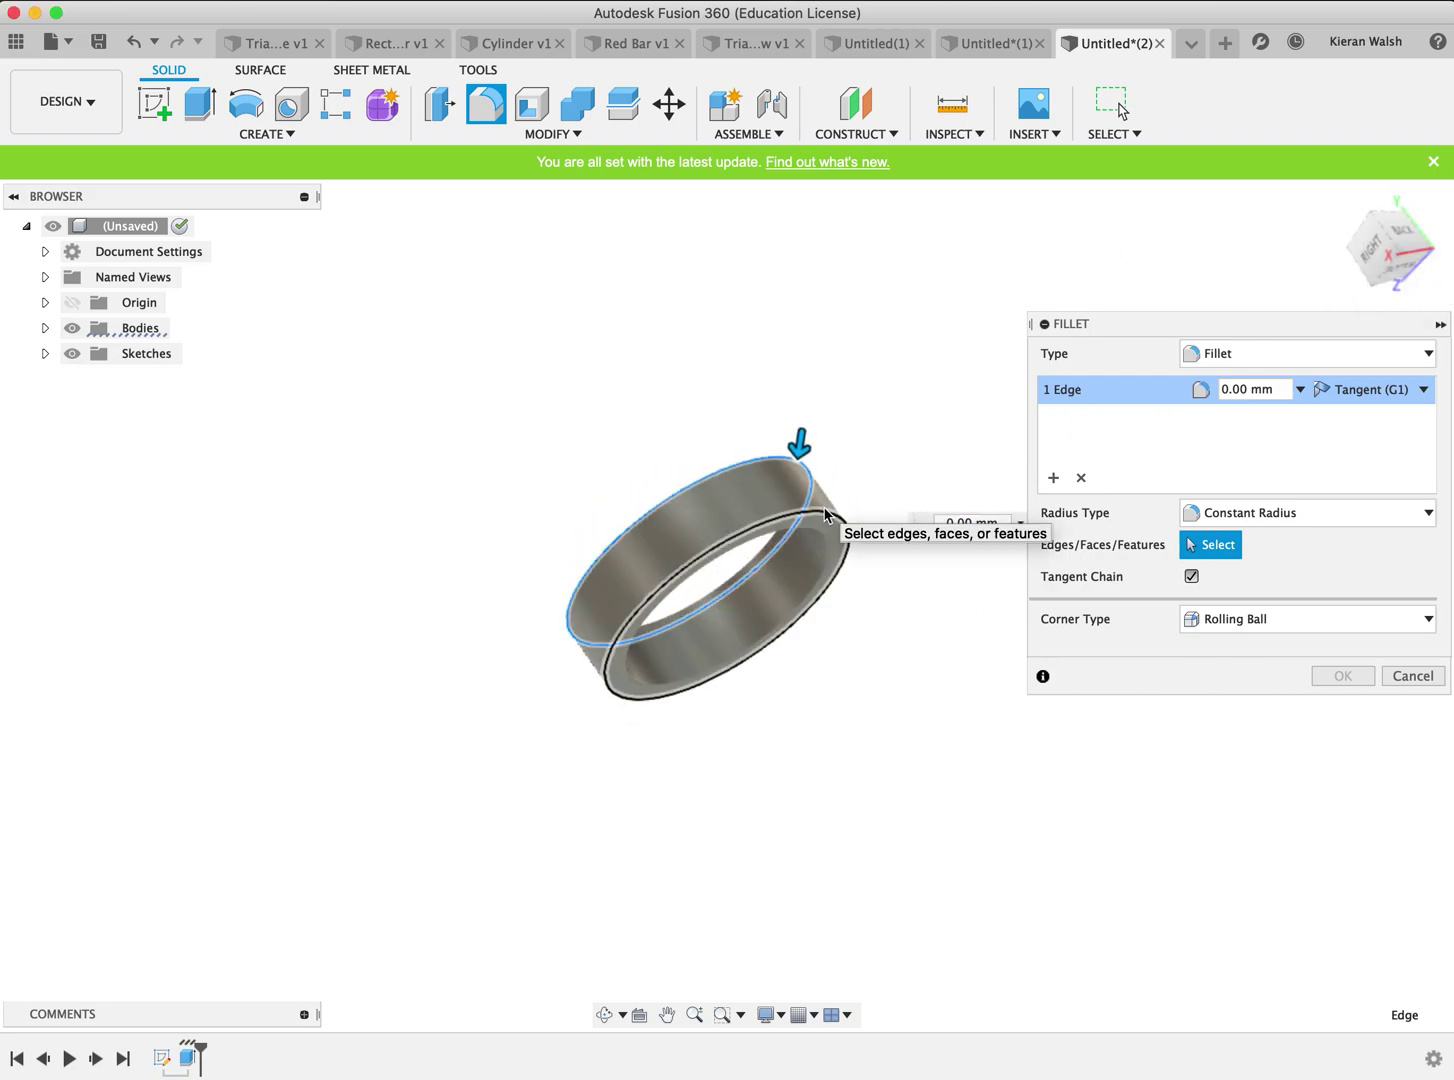
{"action": "left_click", "coordinate": [826, 513]}
{"action": "left_click", "coordinate": [1224, 390]}
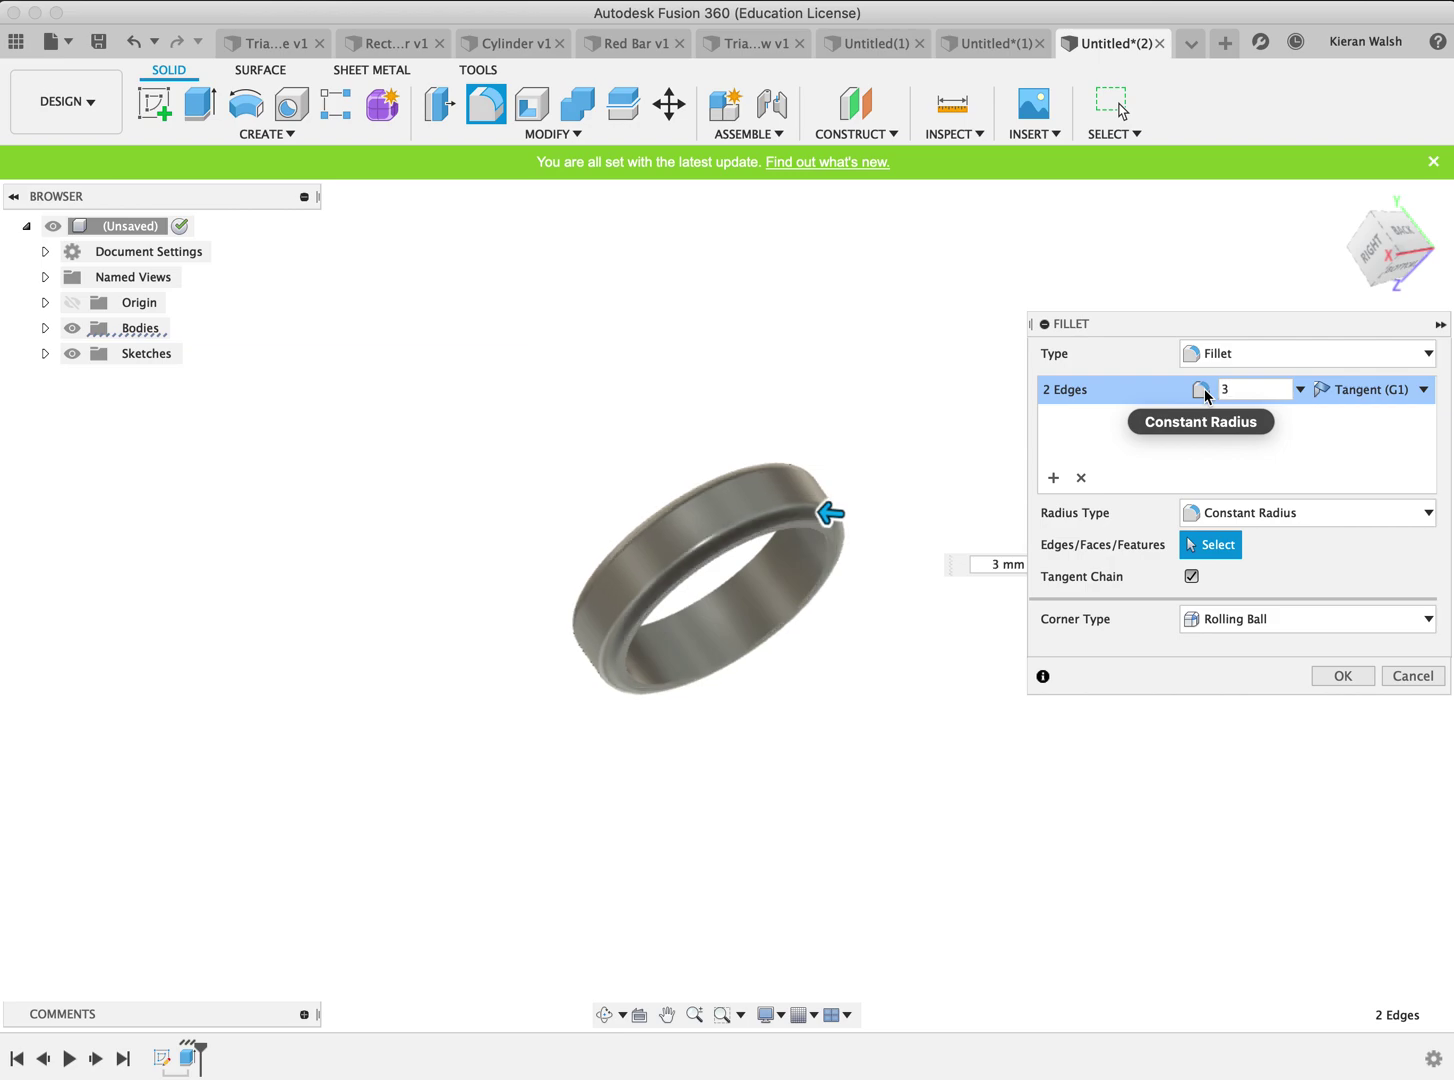
{"action": "key", "text": "Return"}
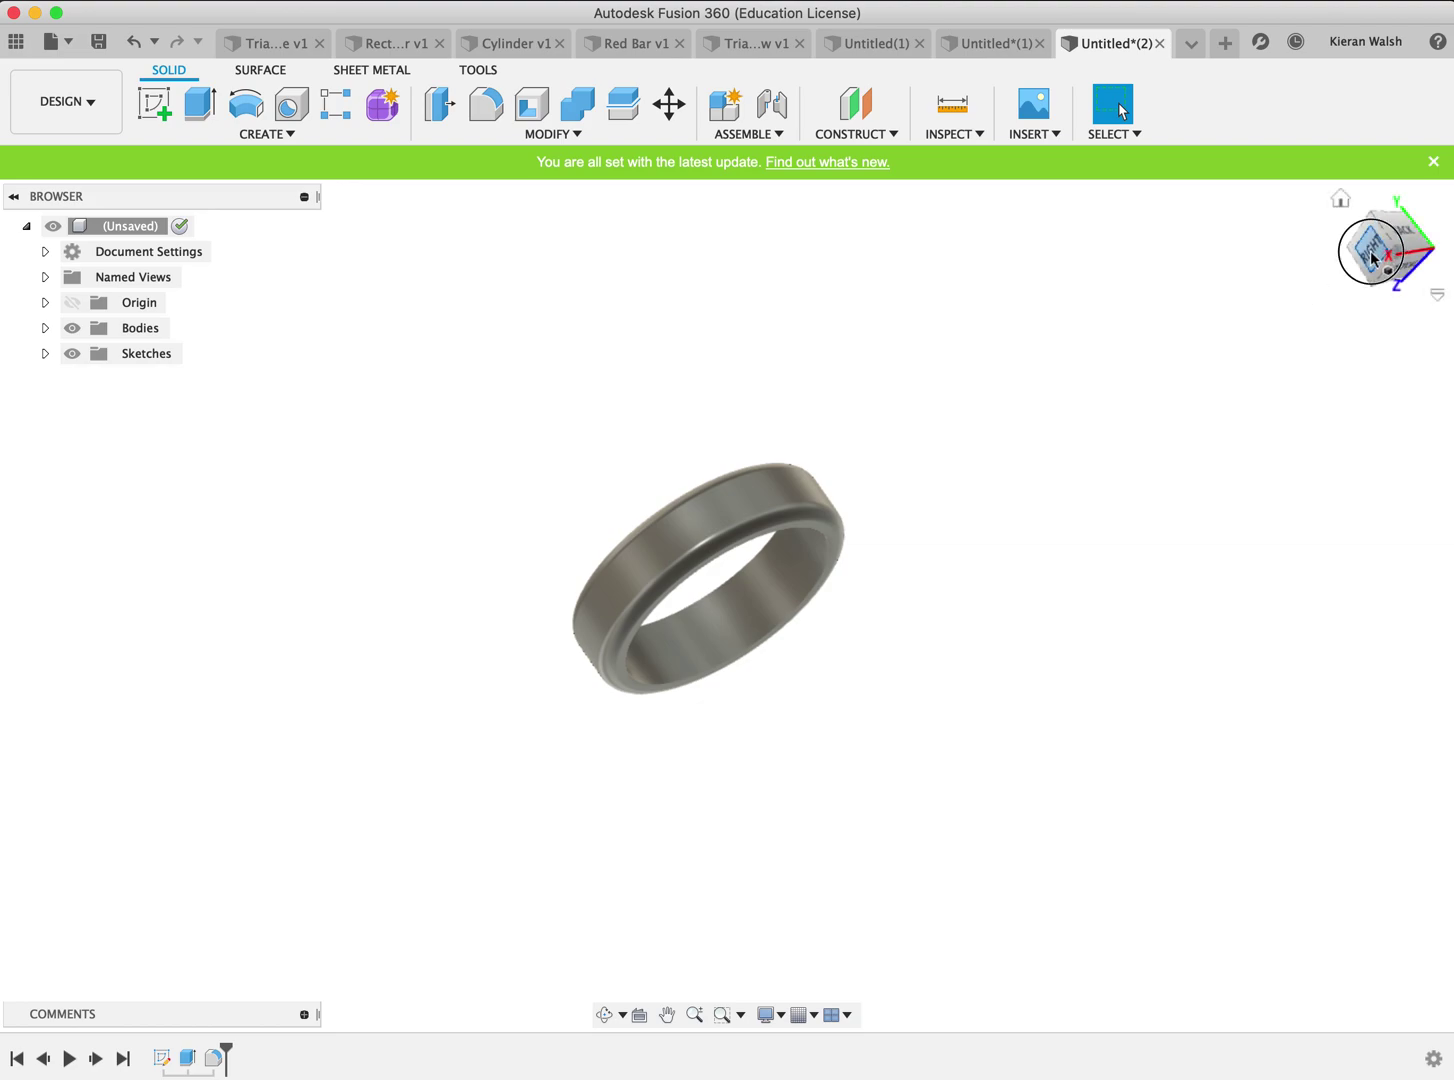
{"action": "mouse_move", "coordinate": [1340, 250]}
{"action": "middle_mouse_down", "text": "shift"}
{"action": "mouse_move", "coordinate": [1285, 224]}
{"action": "mouse_move", "coordinate": [1079, 252]}
{"action": "mouse_move", "coordinate": [967, 312]}
{"action": "mouse_move", "coordinate": [847, 419]}
{"action": "mouse_move", "coordinate": [942, 337]}
{"action": "mouse_move", "coordinate": [1061, 175]}
{"action": "mouse_move", "coordinate": [907, 248]}
{"action": "middle_mouse_up", "text": "shift"}
{"action": "scroll", "coordinate": [707, 421], "scroll_direction": "up", "scroll_amount": 5}
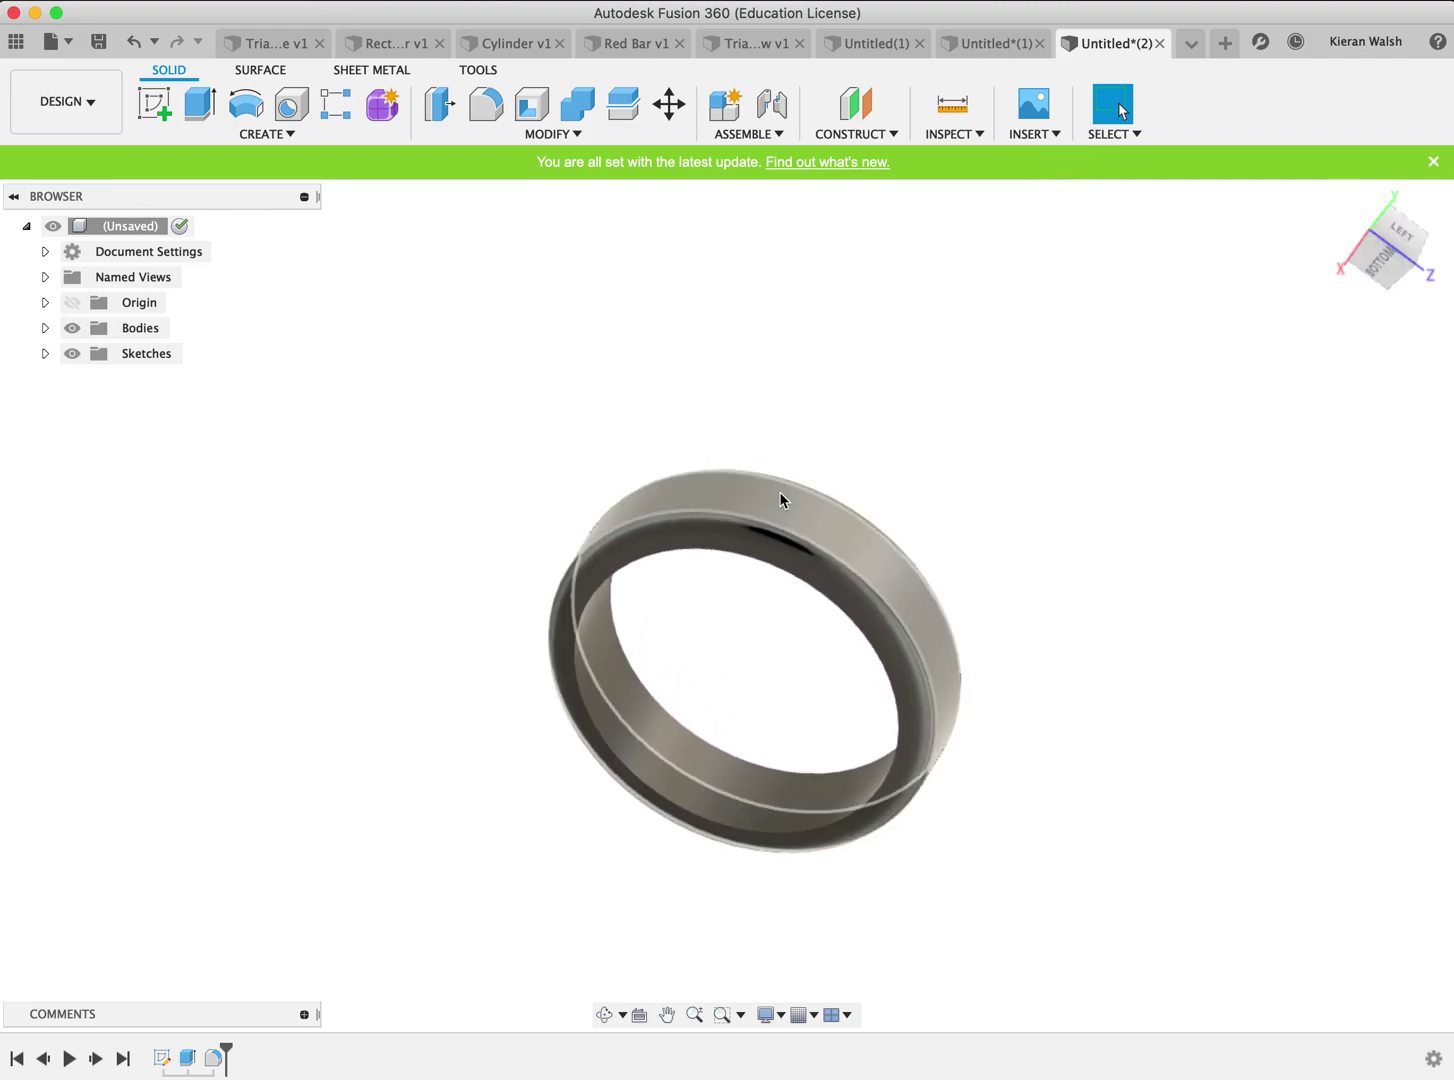
{"action": "middle_click_drag", "start_coordinate": [1405, 210], "coordinate": [1395, 211], "text": "shift"}
{"action": "middle_click_drag", "start_coordinate": [1232, 277], "coordinate": [1097, 344], "text": "shift"}
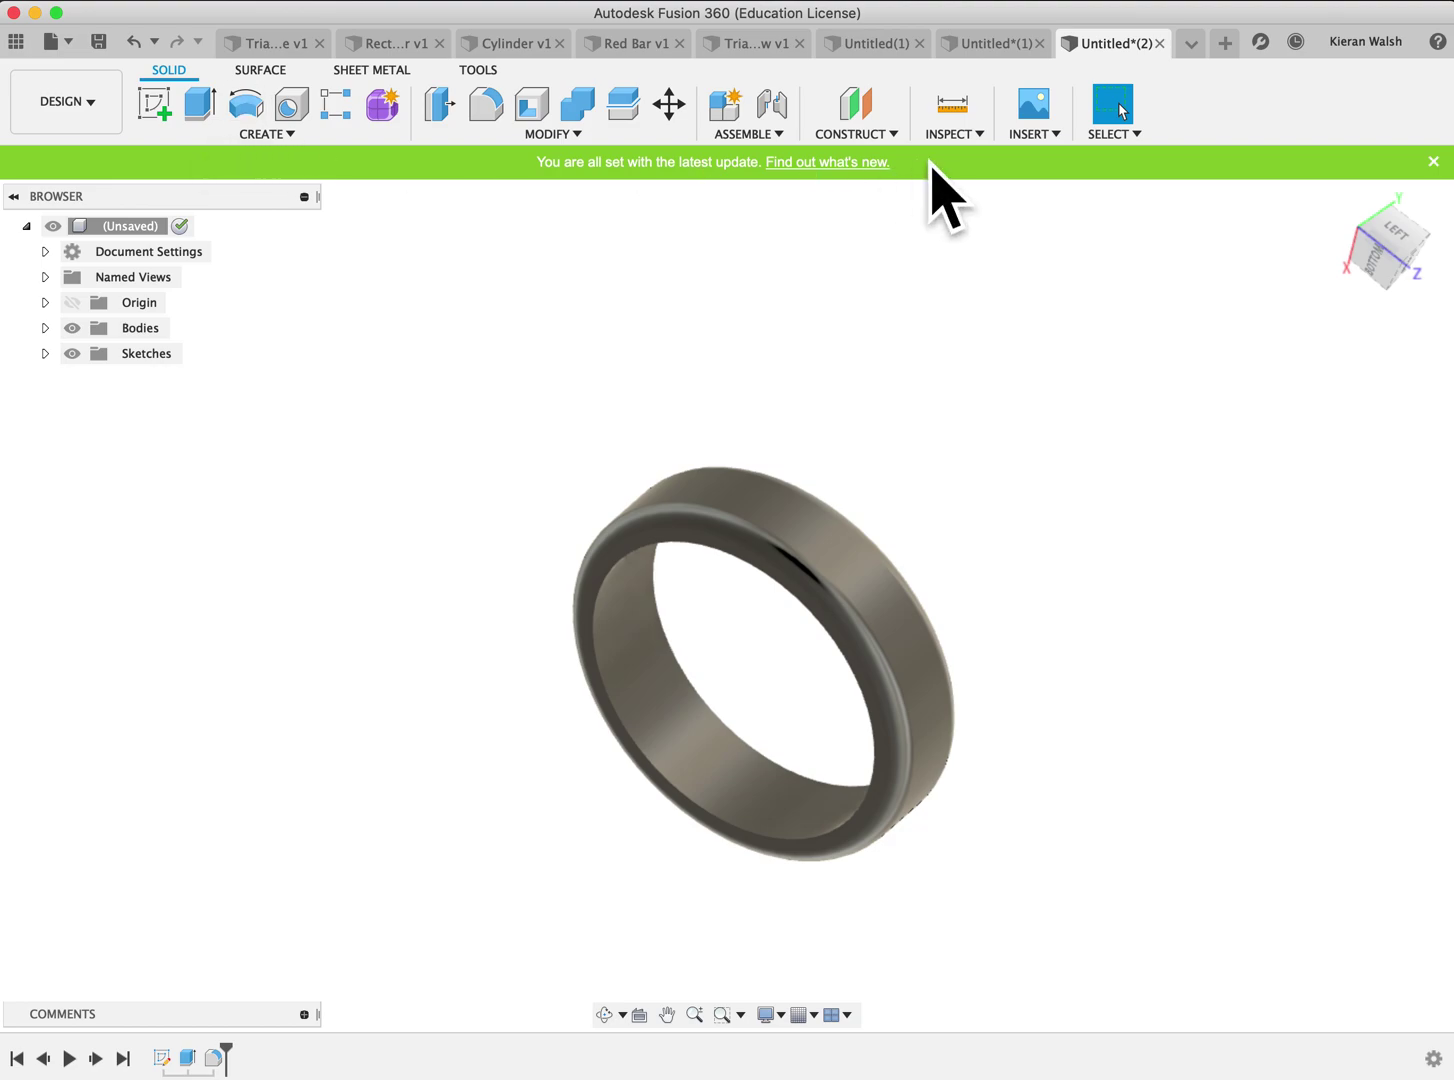
Create an offset plane -32.701 mm from the YZ origin plane at the ring's rim
{"action": "left_click", "coordinate": [886, 136]}
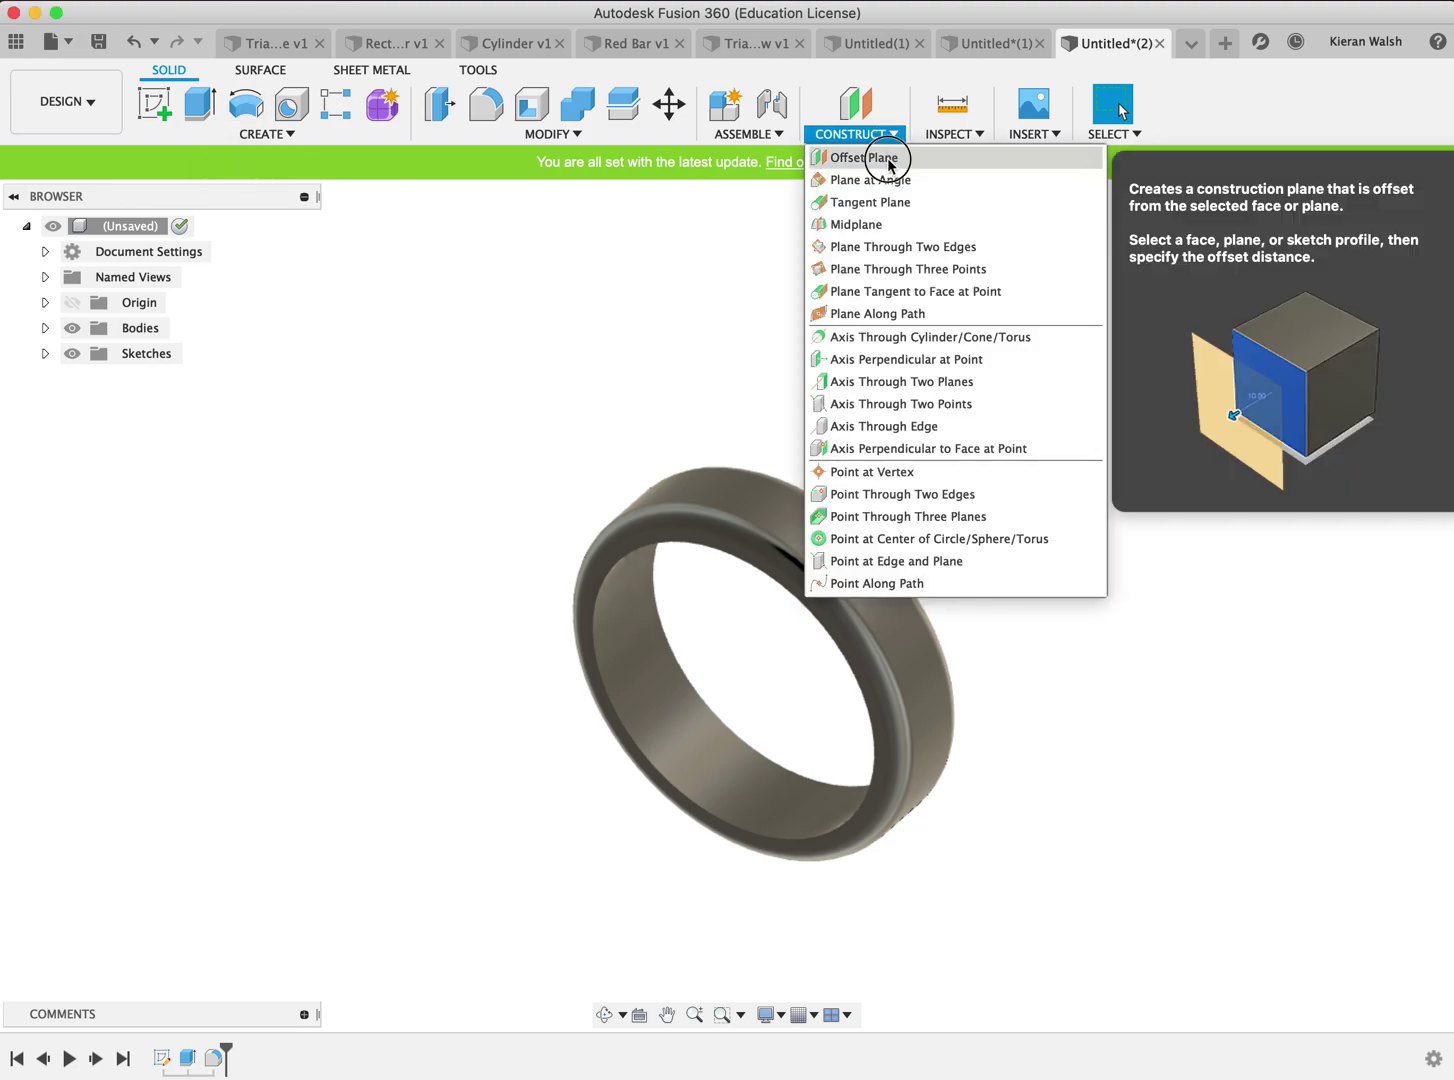
{"action": "left_click", "coordinate": [890, 160]}
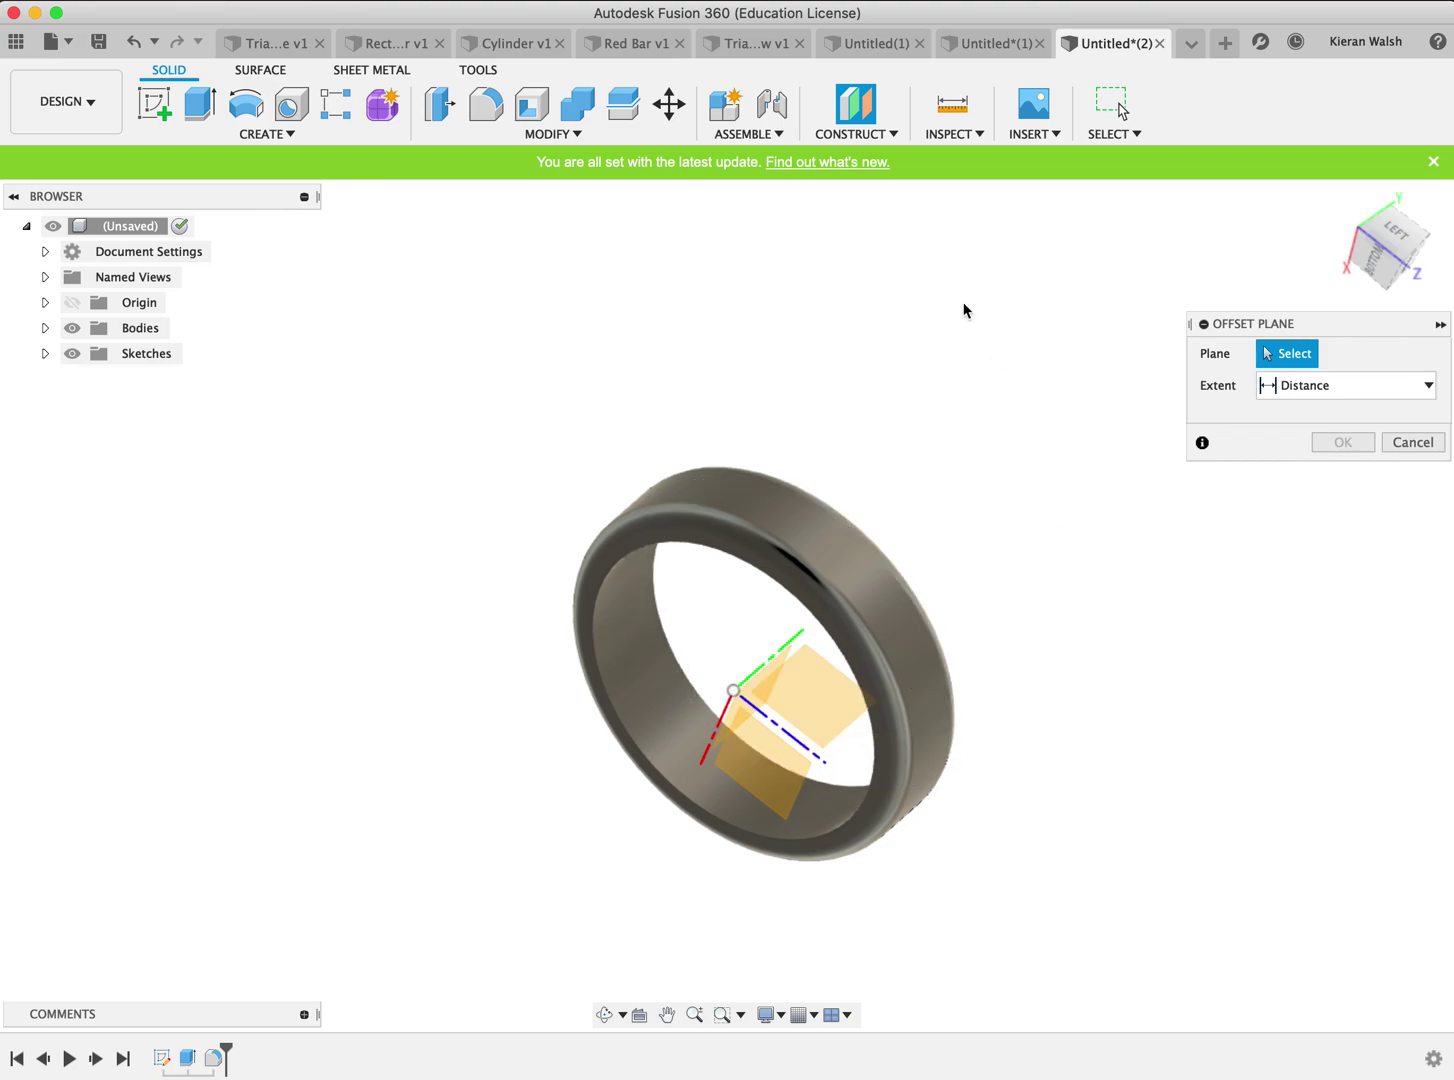
{"action": "left_click", "coordinate": [881, 139]}
{"action": "left_click", "coordinate": [864, 158]}
{"action": "left_click", "coordinate": [810, 690]}
{"action": "left_click_drag", "start_coordinate": [820, 698], "coordinate": [893, 530]}
{"action": "left_click_drag", "start_coordinate": [1380, 252], "coordinate": [1420, 212]}
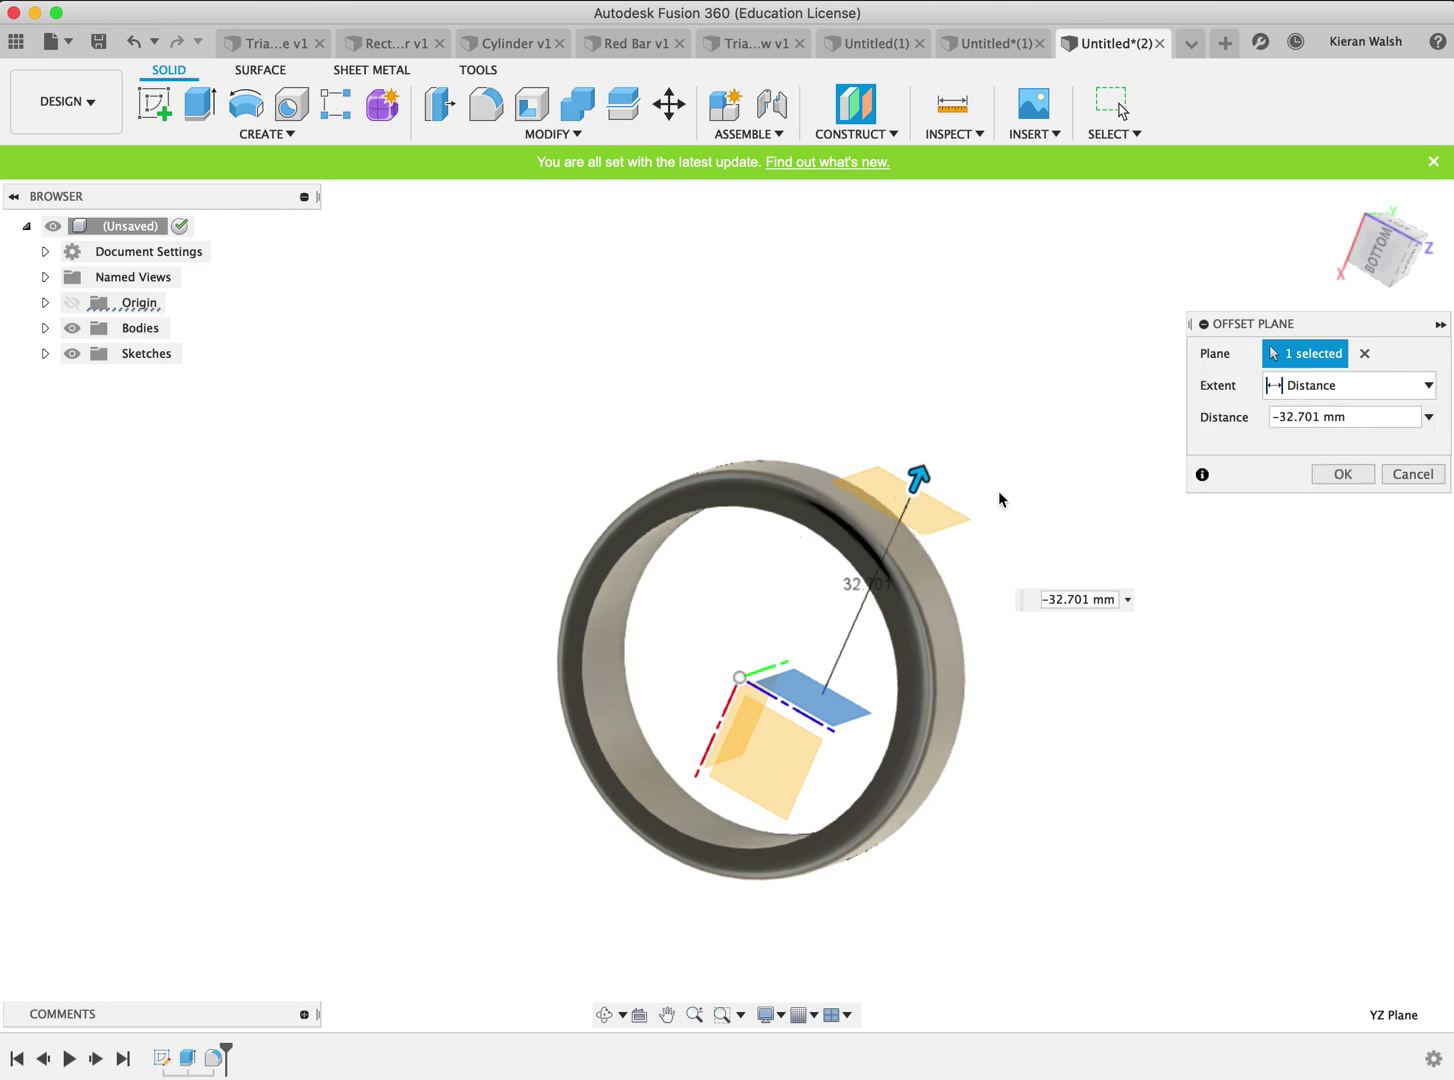
{"action": "left_click", "coordinate": [1330, 476]}
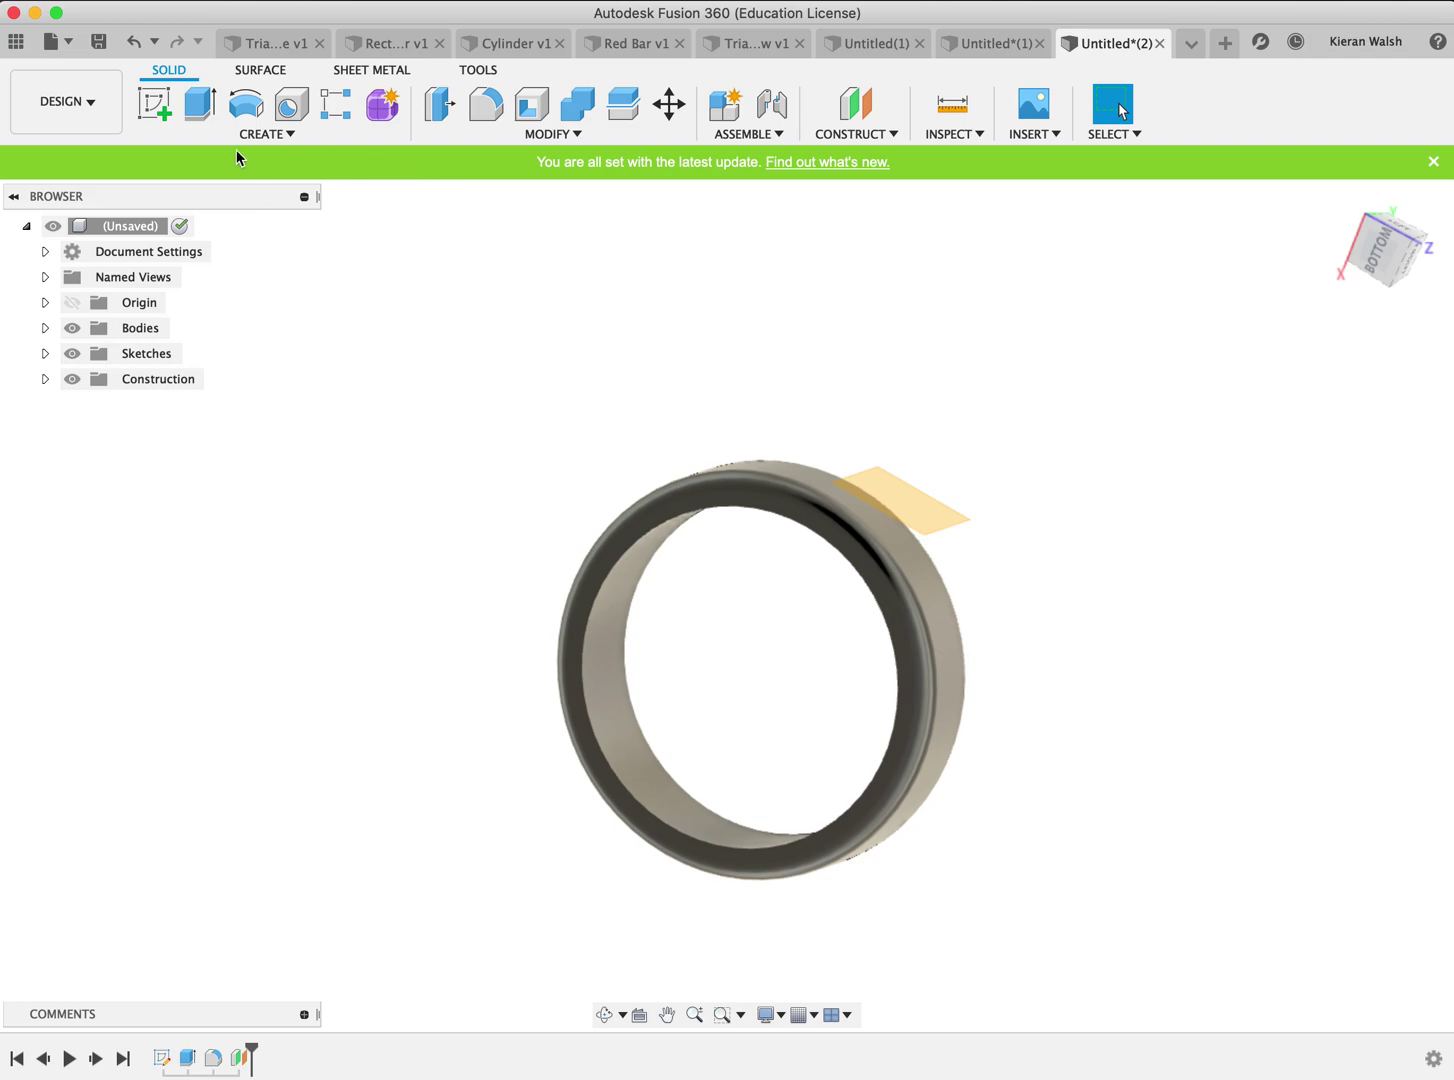
Start a sketch on the offset plane and draw a vertical line across the ring's face
{"action": "left_click", "coordinate": [154, 103]}
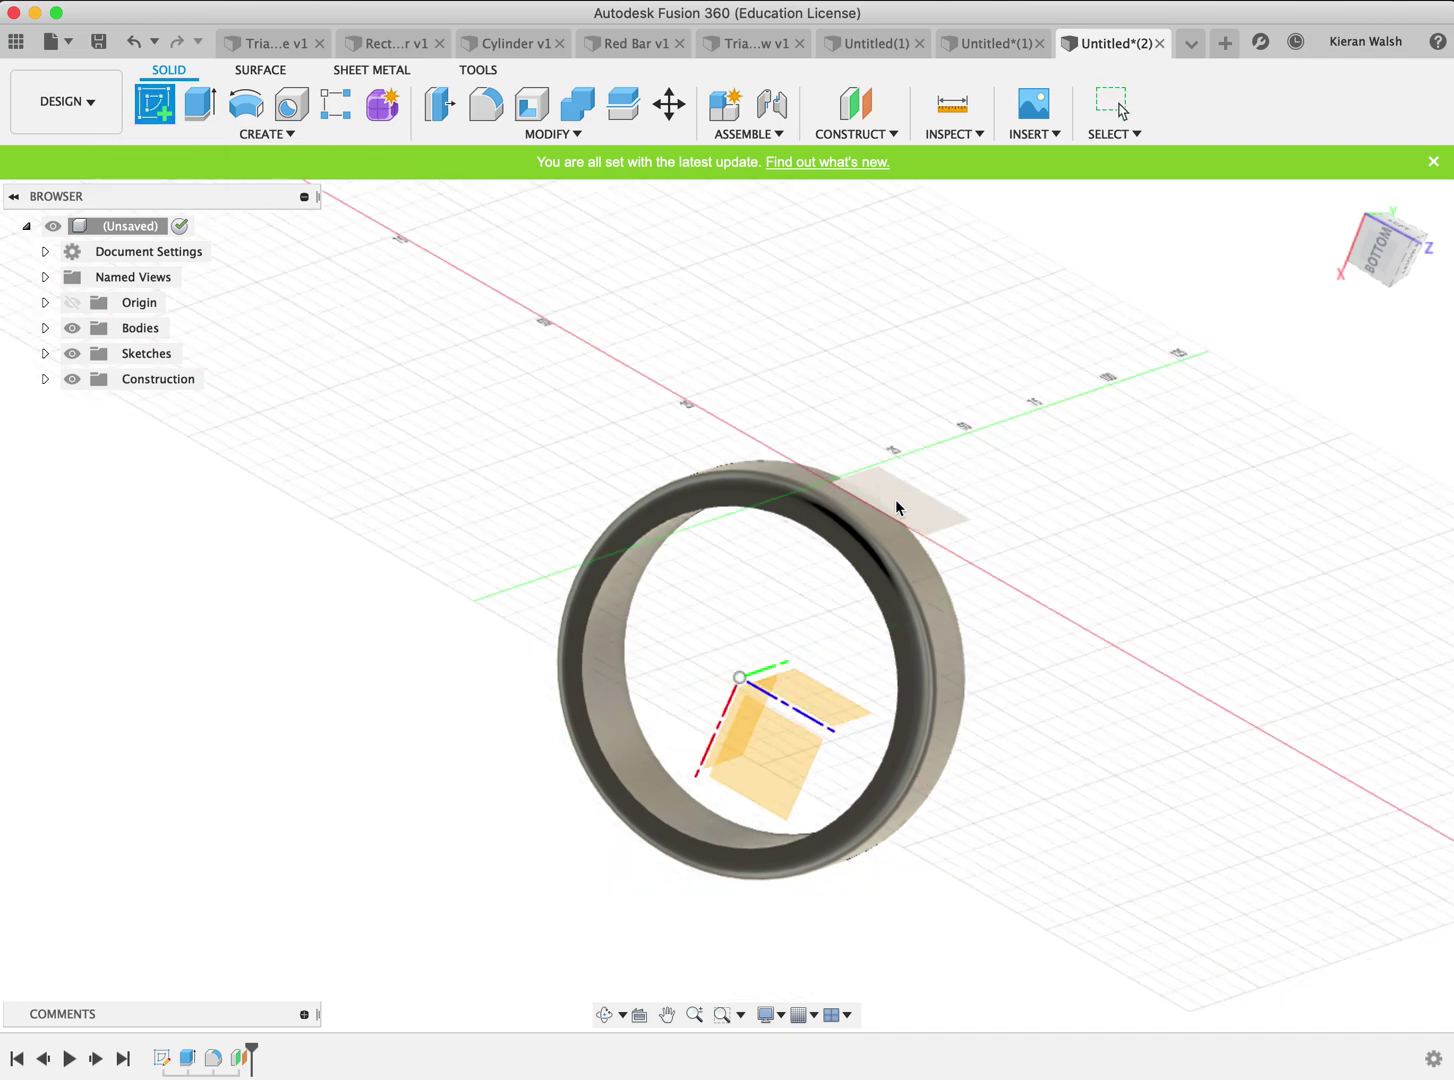
{"action": "left_click", "coordinate": [943, 518]}
{"action": "scroll", "coordinate": [629, 645], "scroll_direction": "up", "scroll_amount": 5}
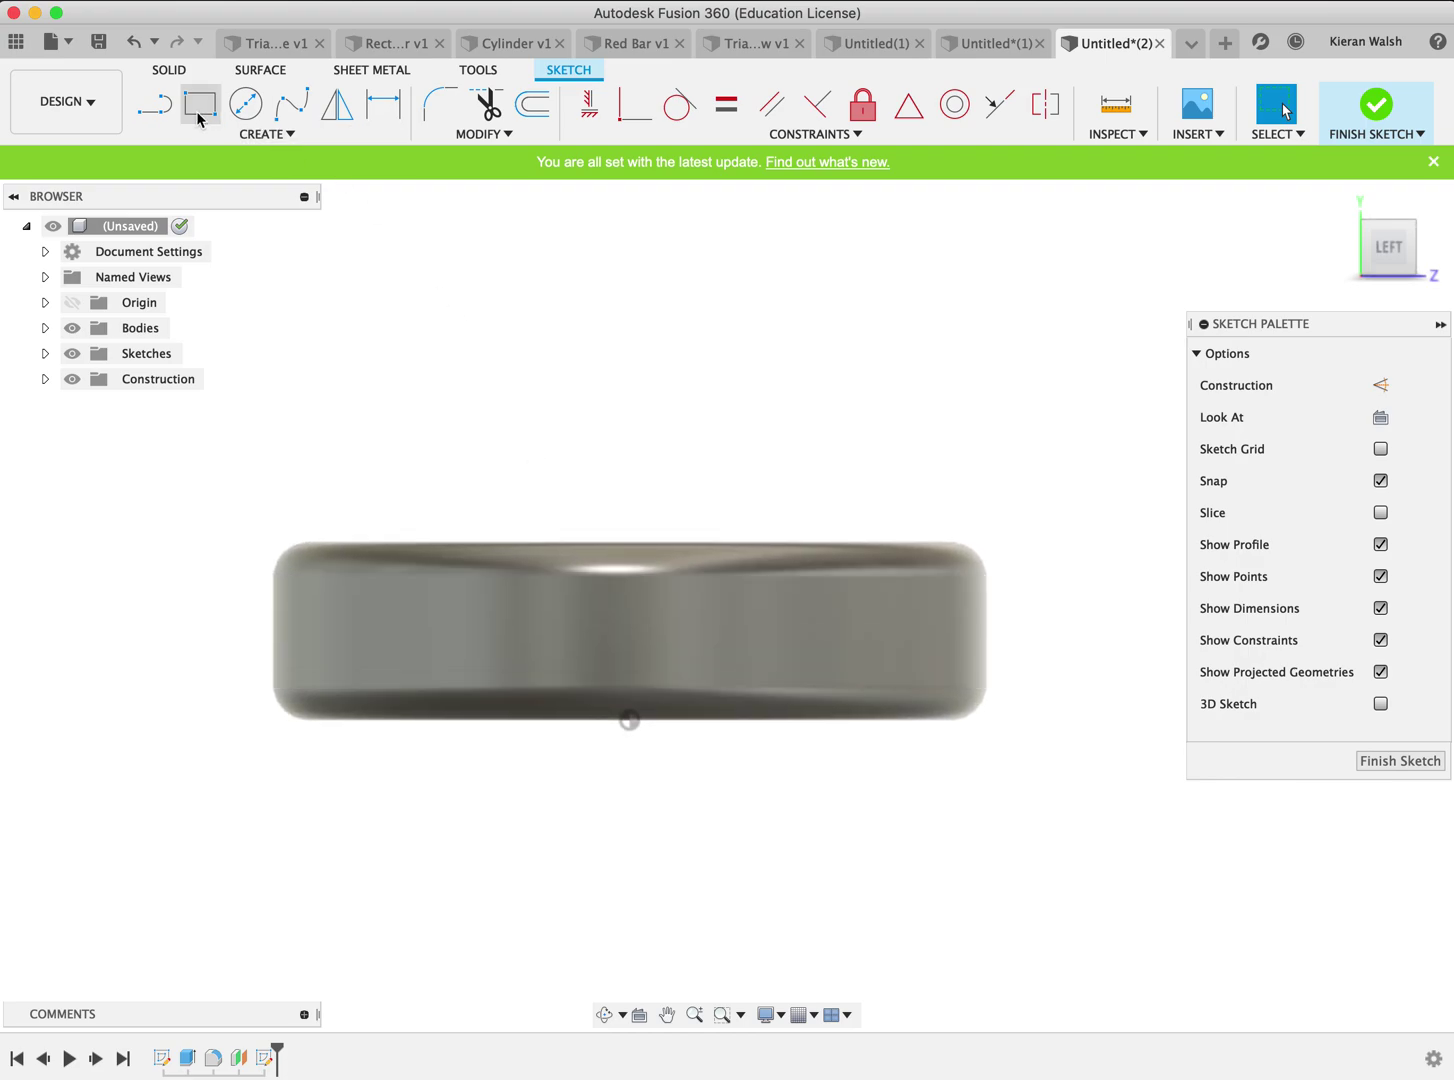
{"action": "left_click", "coordinate": [154, 103]}
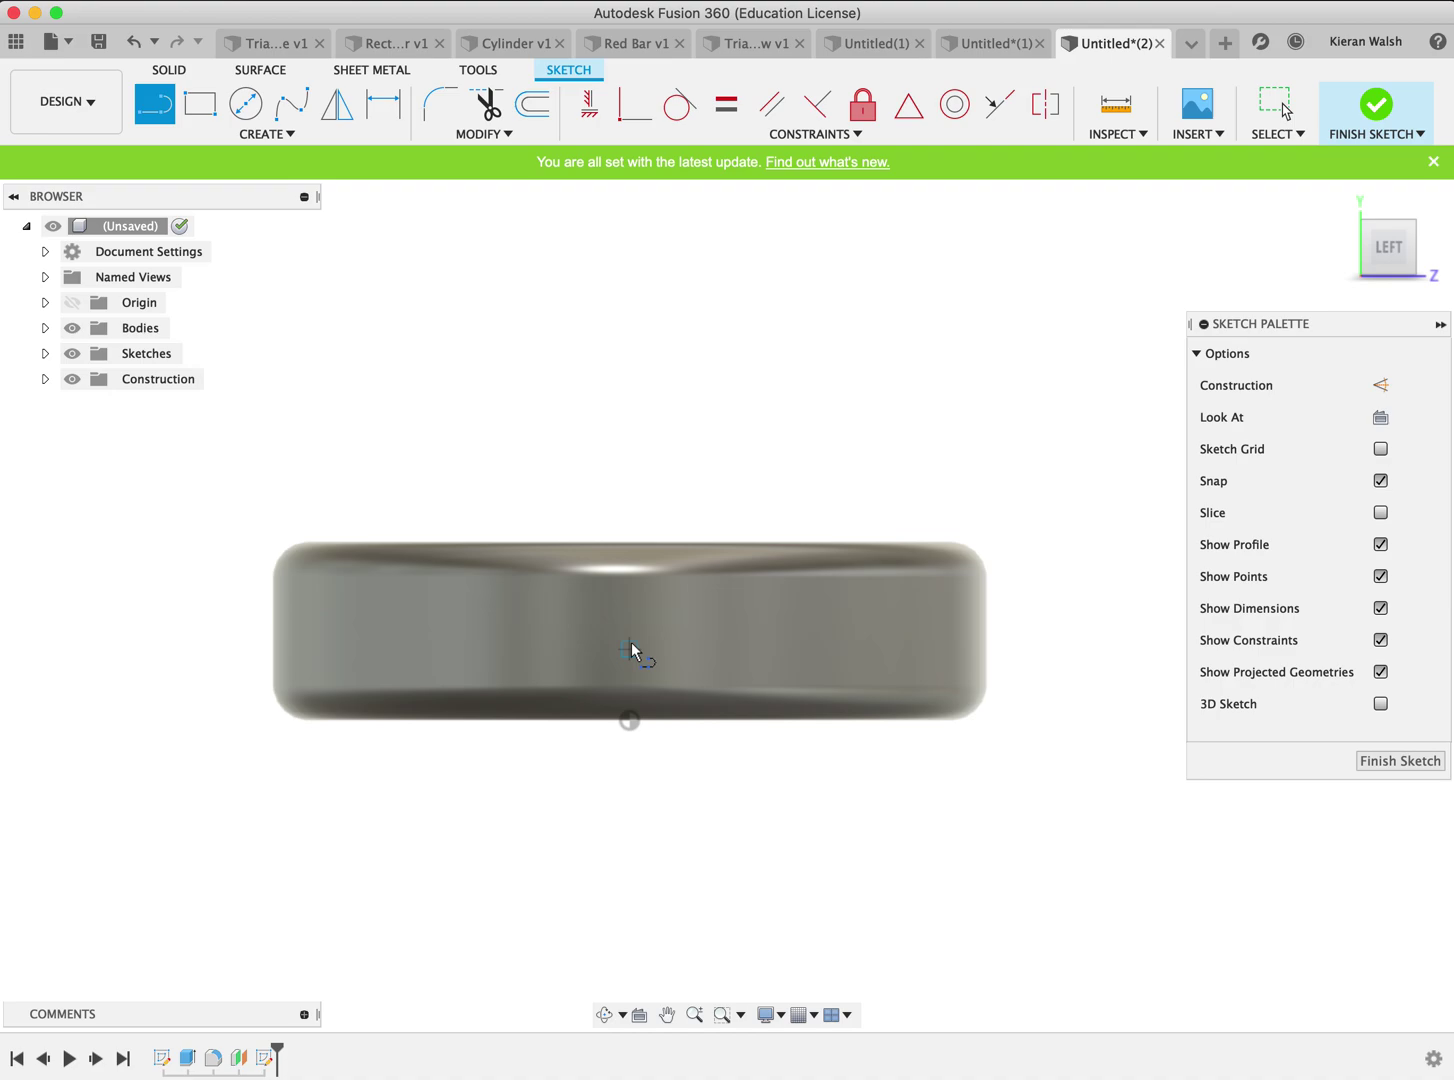
{"action": "left_click", "coordinate": [629, 719]}
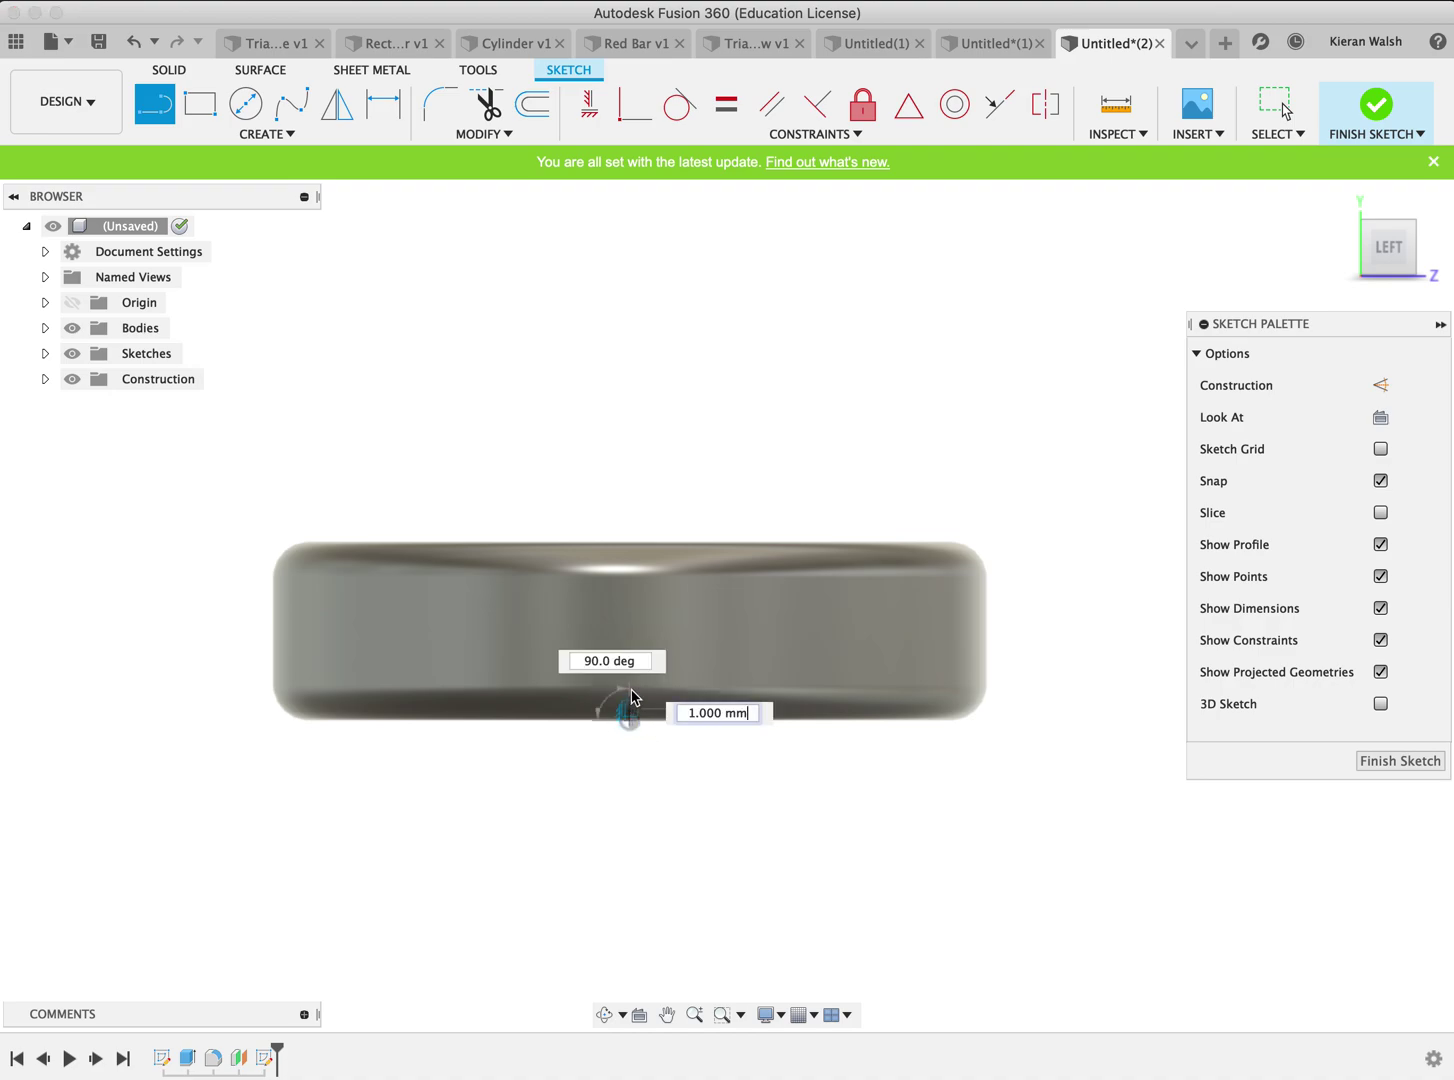
{"action": "left_click", "coordinate": [629, 541]}
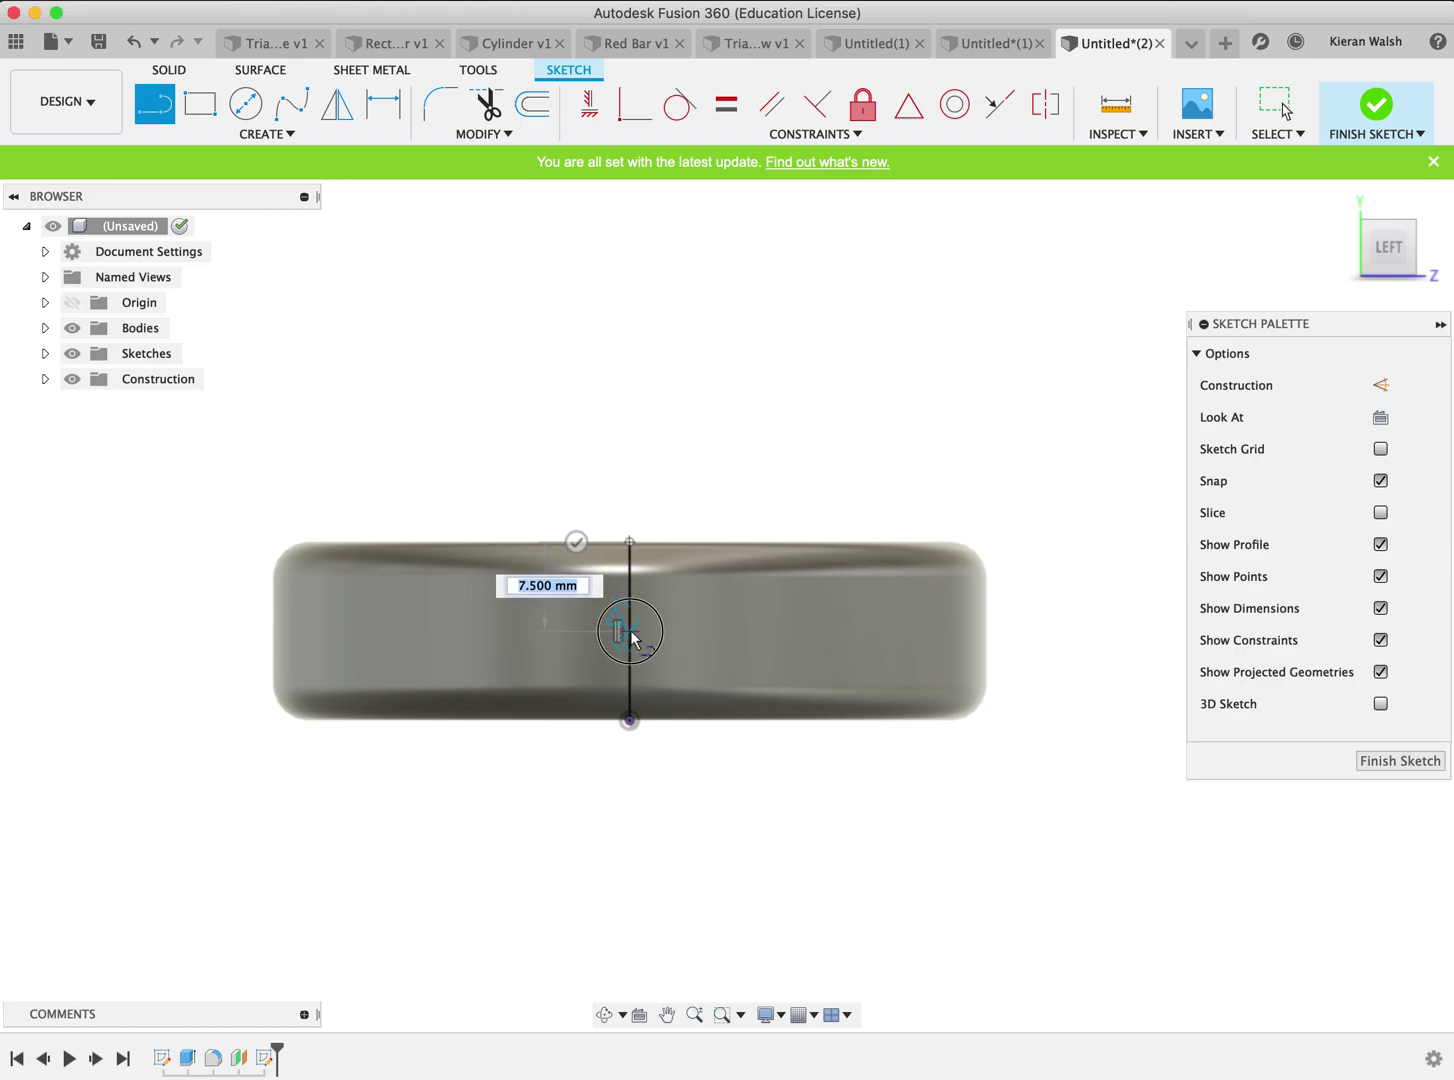
Draw a horizontal line about 17.2 mm long from the vertical line's midpoint
{"action": "left_click", "coordinate": [629, 630]}
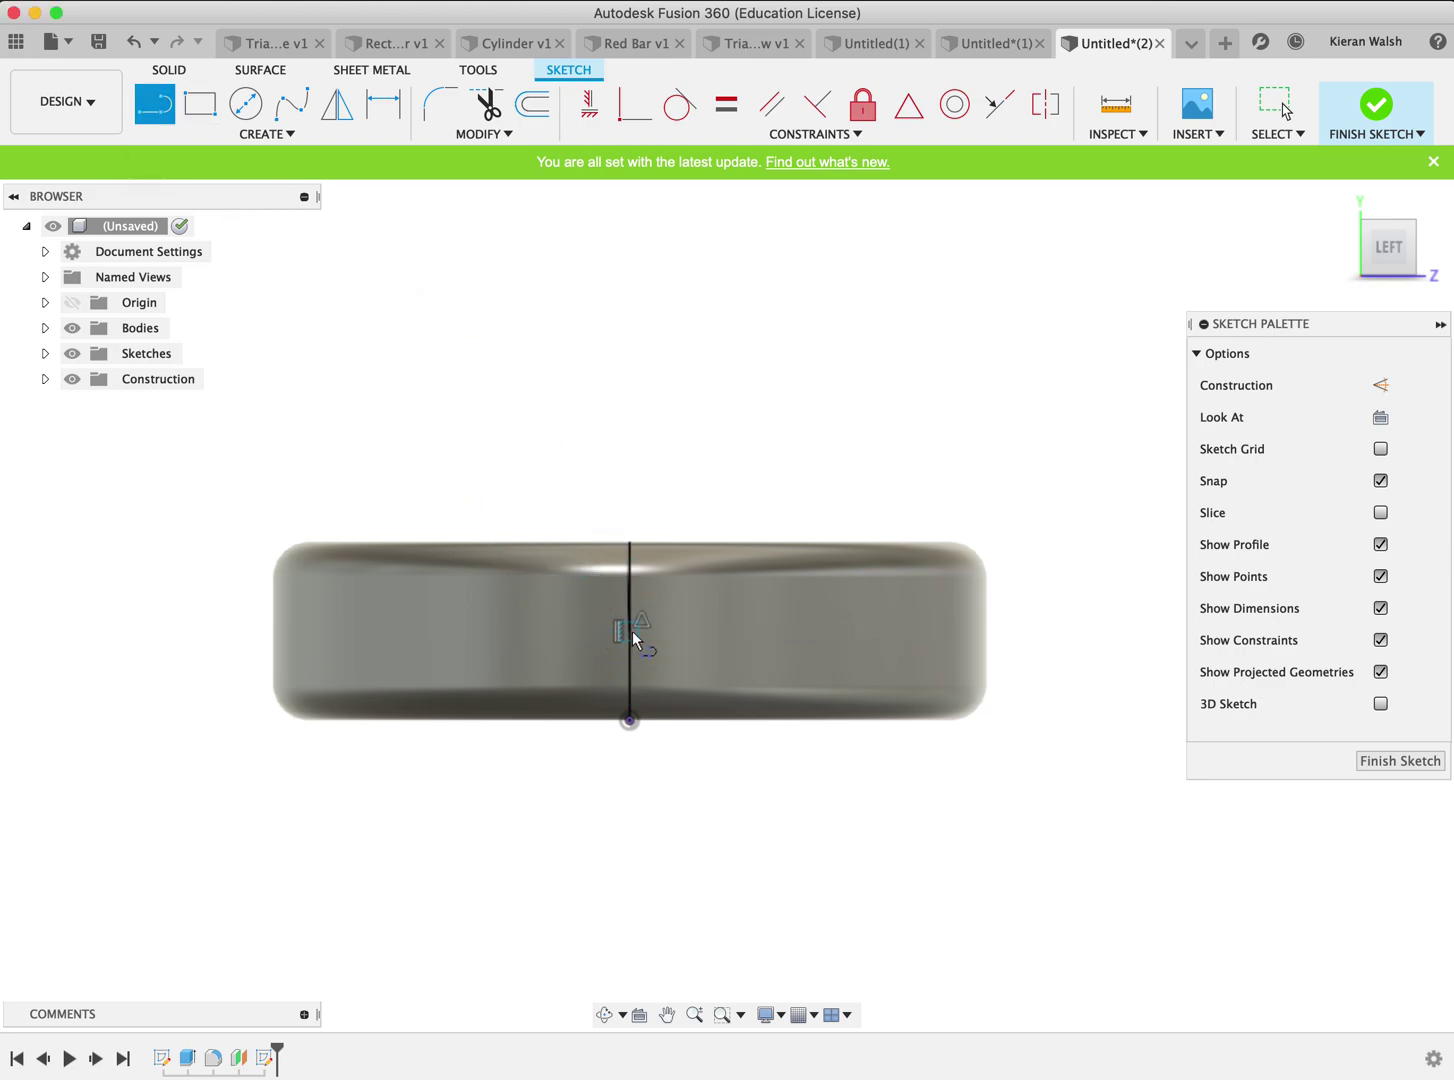
{"action": "scroll", "coordinate": [631, 630], "scroll_direction": "up", "scroll_amount": 3}
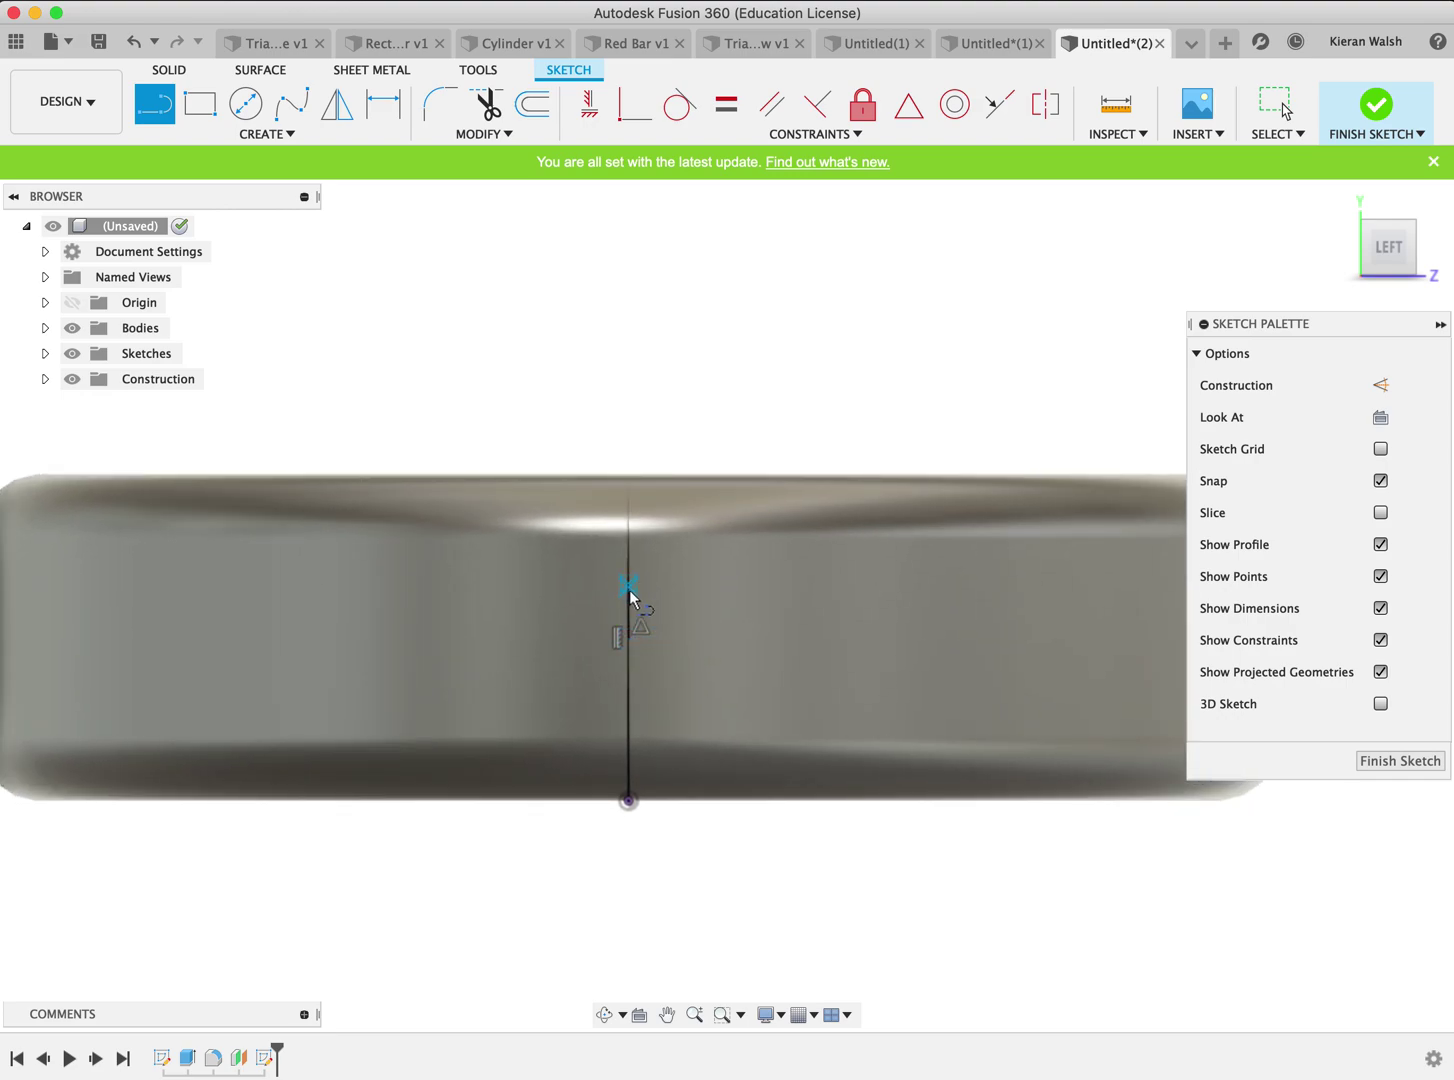
{"action": "scroll", "coordinate": [628, 650], "scroll_direction": "up", "scroll_amount": 3}
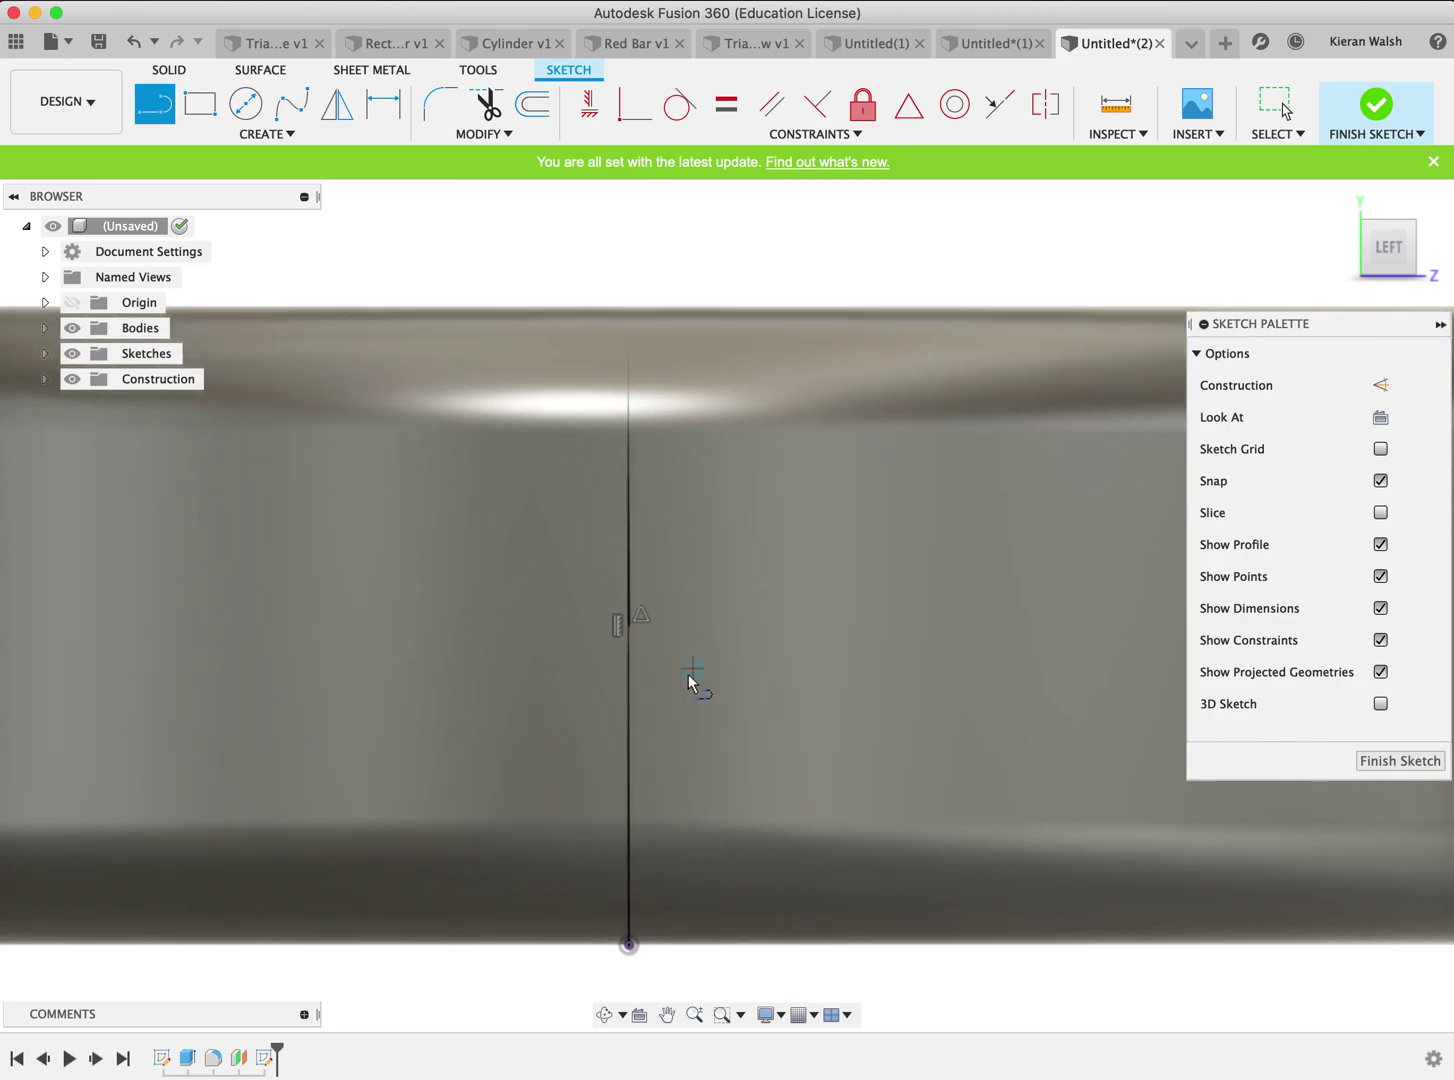
{"action": "scroll", "coordinate": [688, 674], "scroll_direction": "up", "scroll_amount": 3}
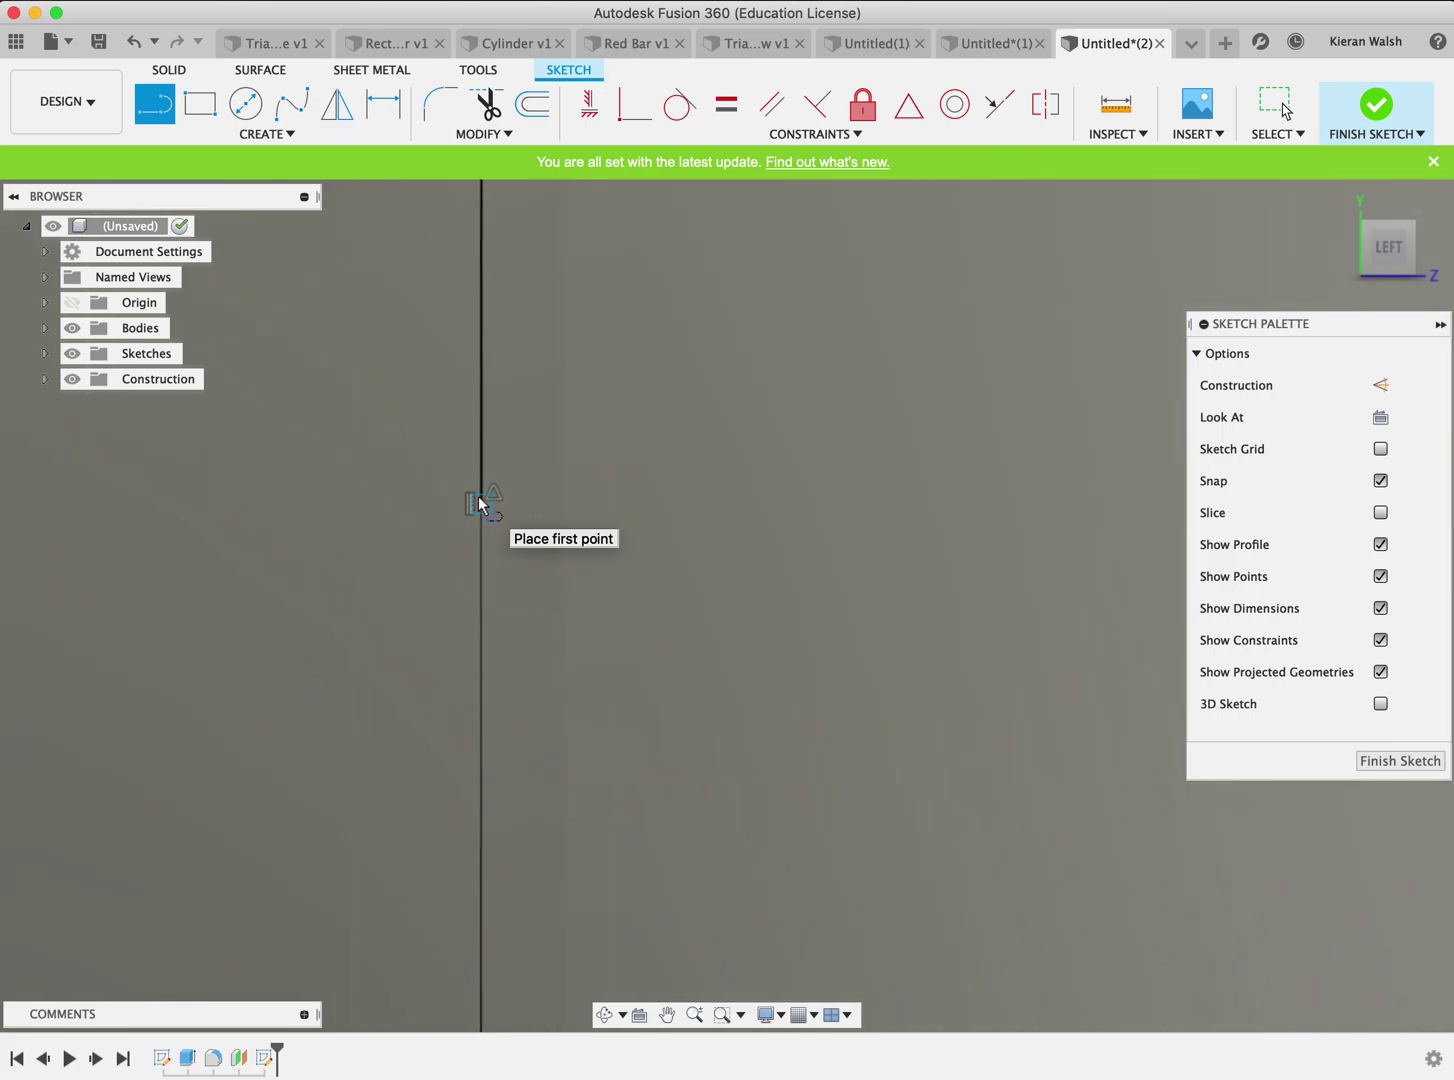
{"action": "scroll", "coordinate": [480, 504], "scroll_direction": "down", "scroll_amount": 4}
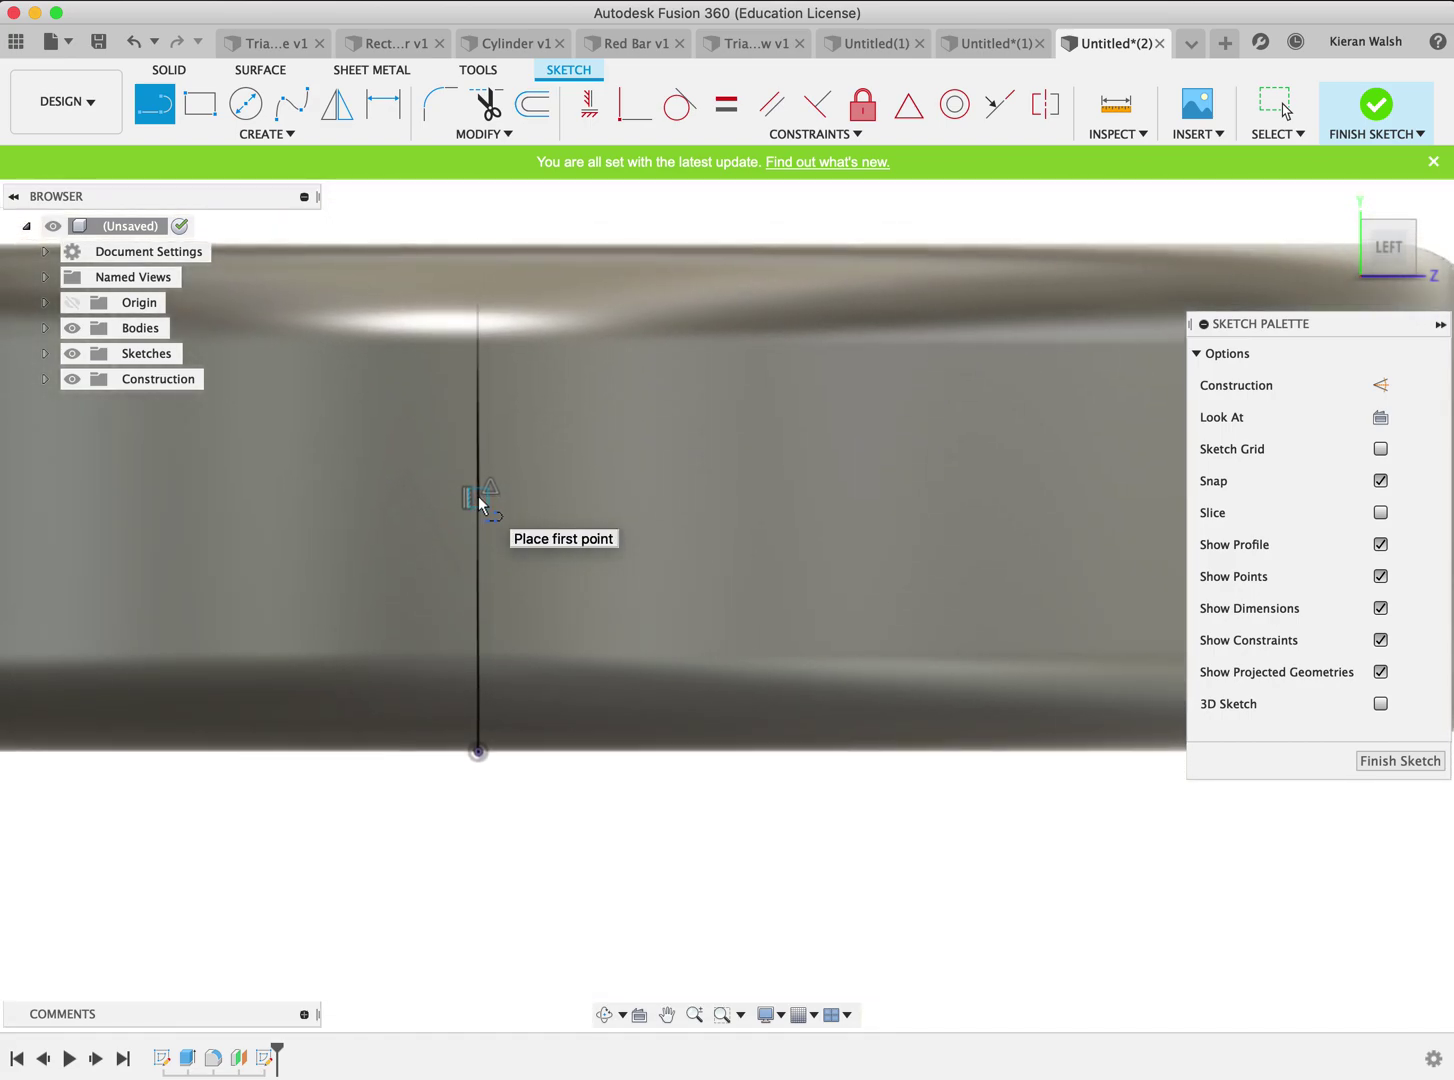
{"action": "left_click", "coordinate": [478, 496]}
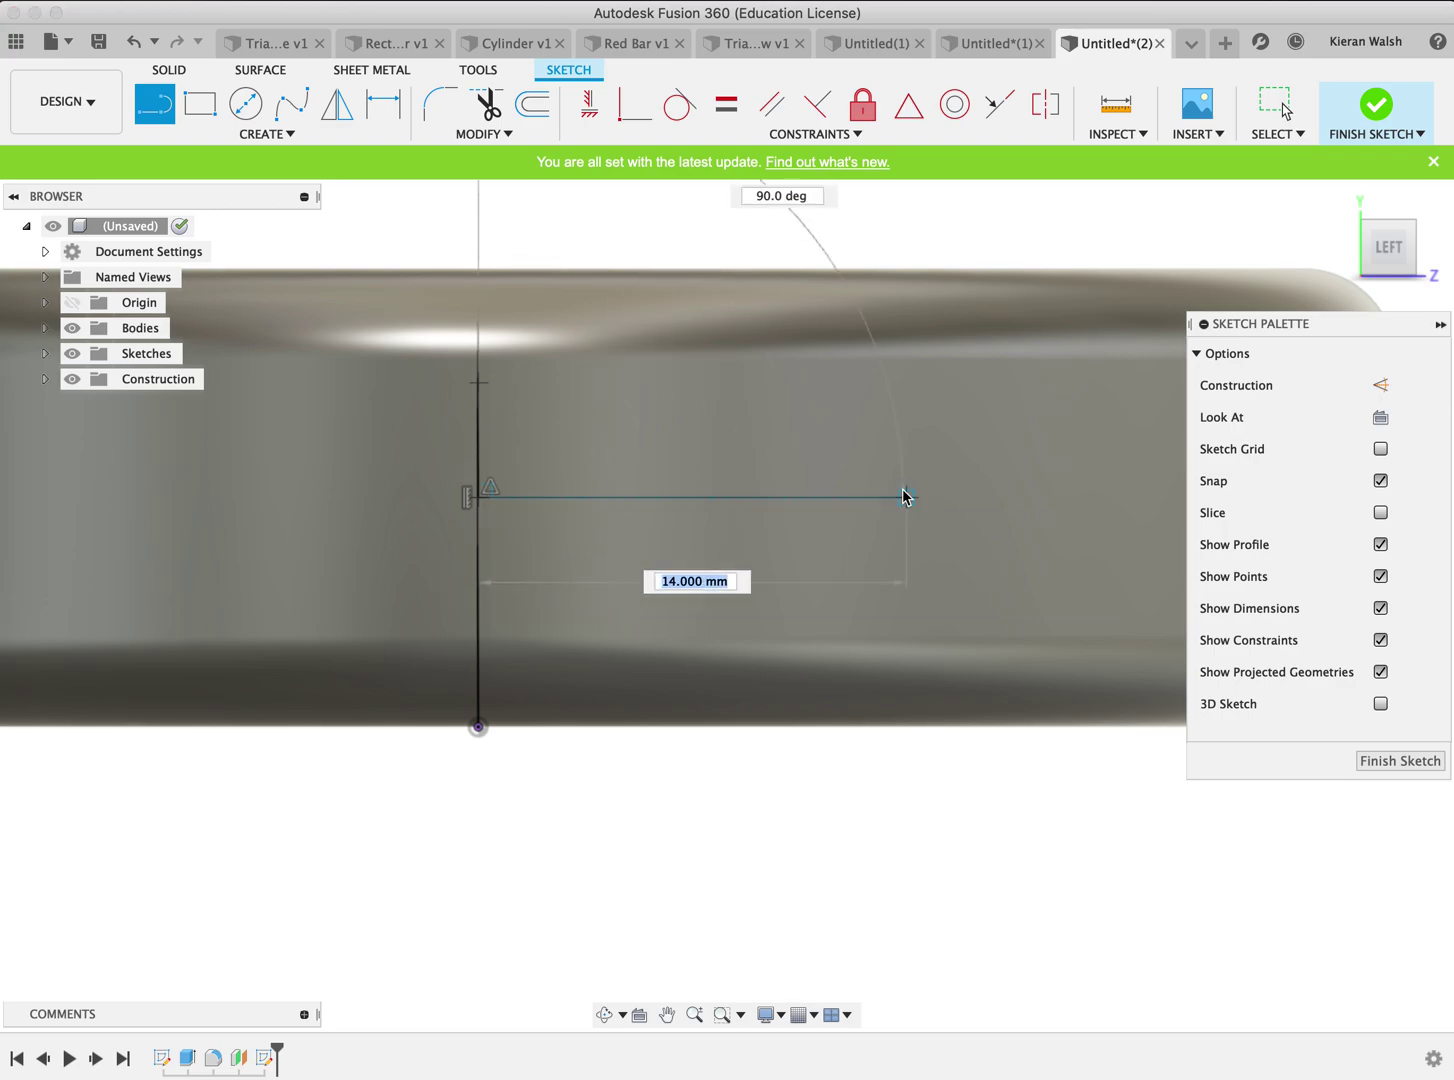
{"action": "left_click", "coordinate": [1005, 496]}
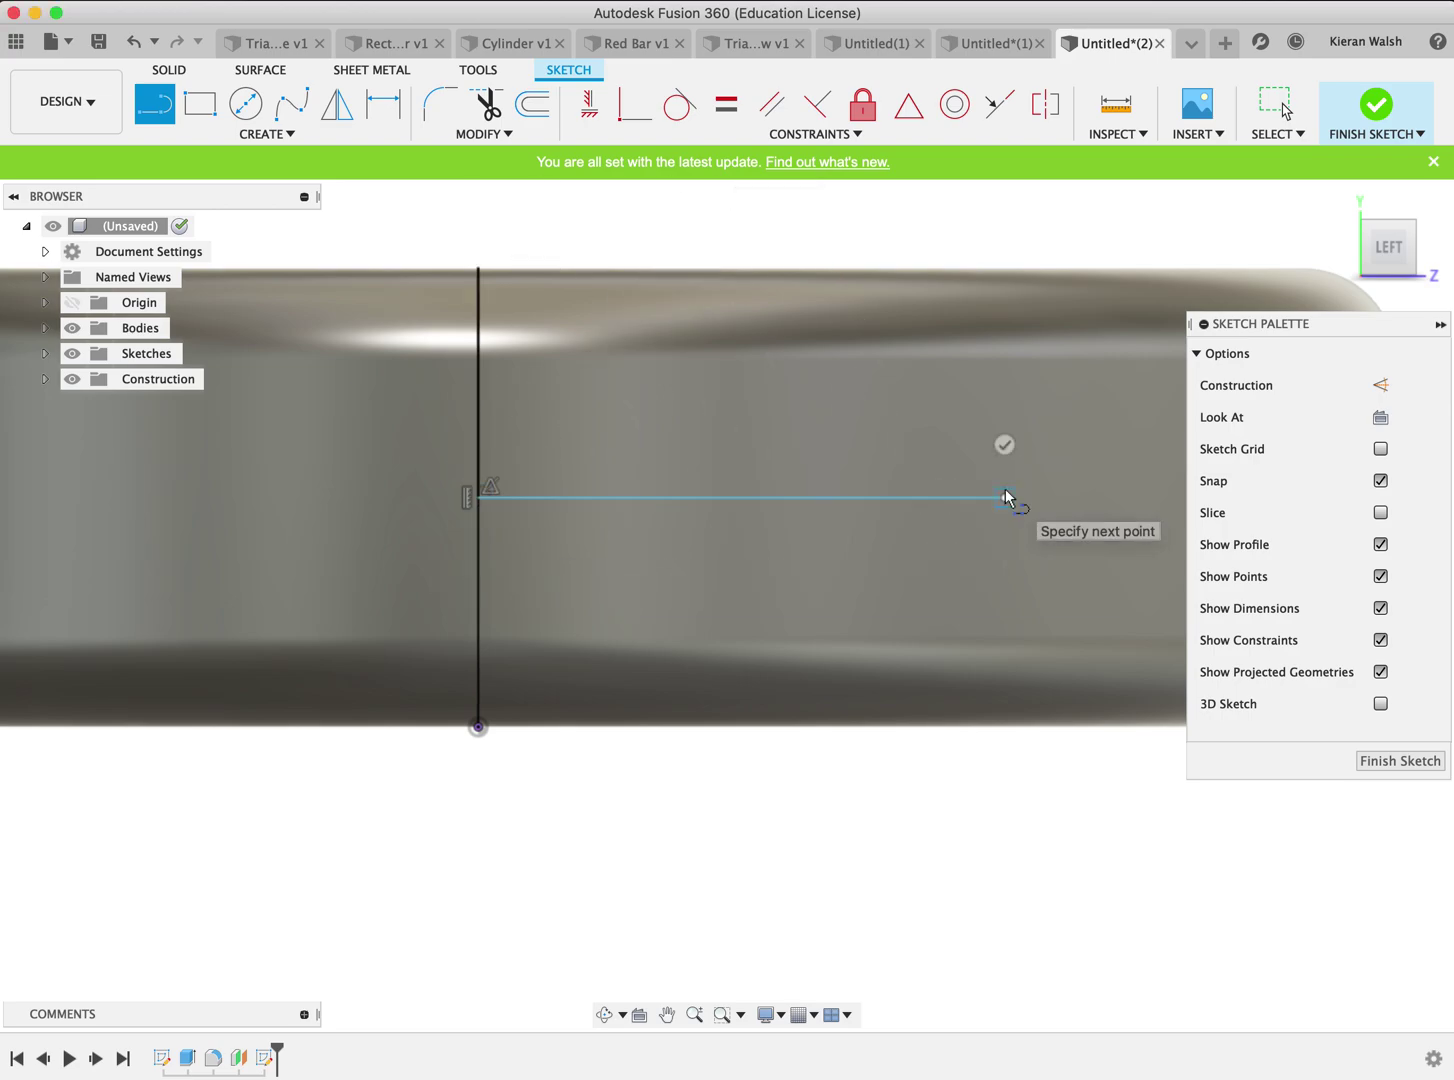
{"action": "key", "text": "Escape"}
{"action": "left_click", "coordinate": [934, 498]}
Convert both the horizontal and vertical sketch lines to construction lines
{"action": "right_click", "coordinate": [934, 506]}
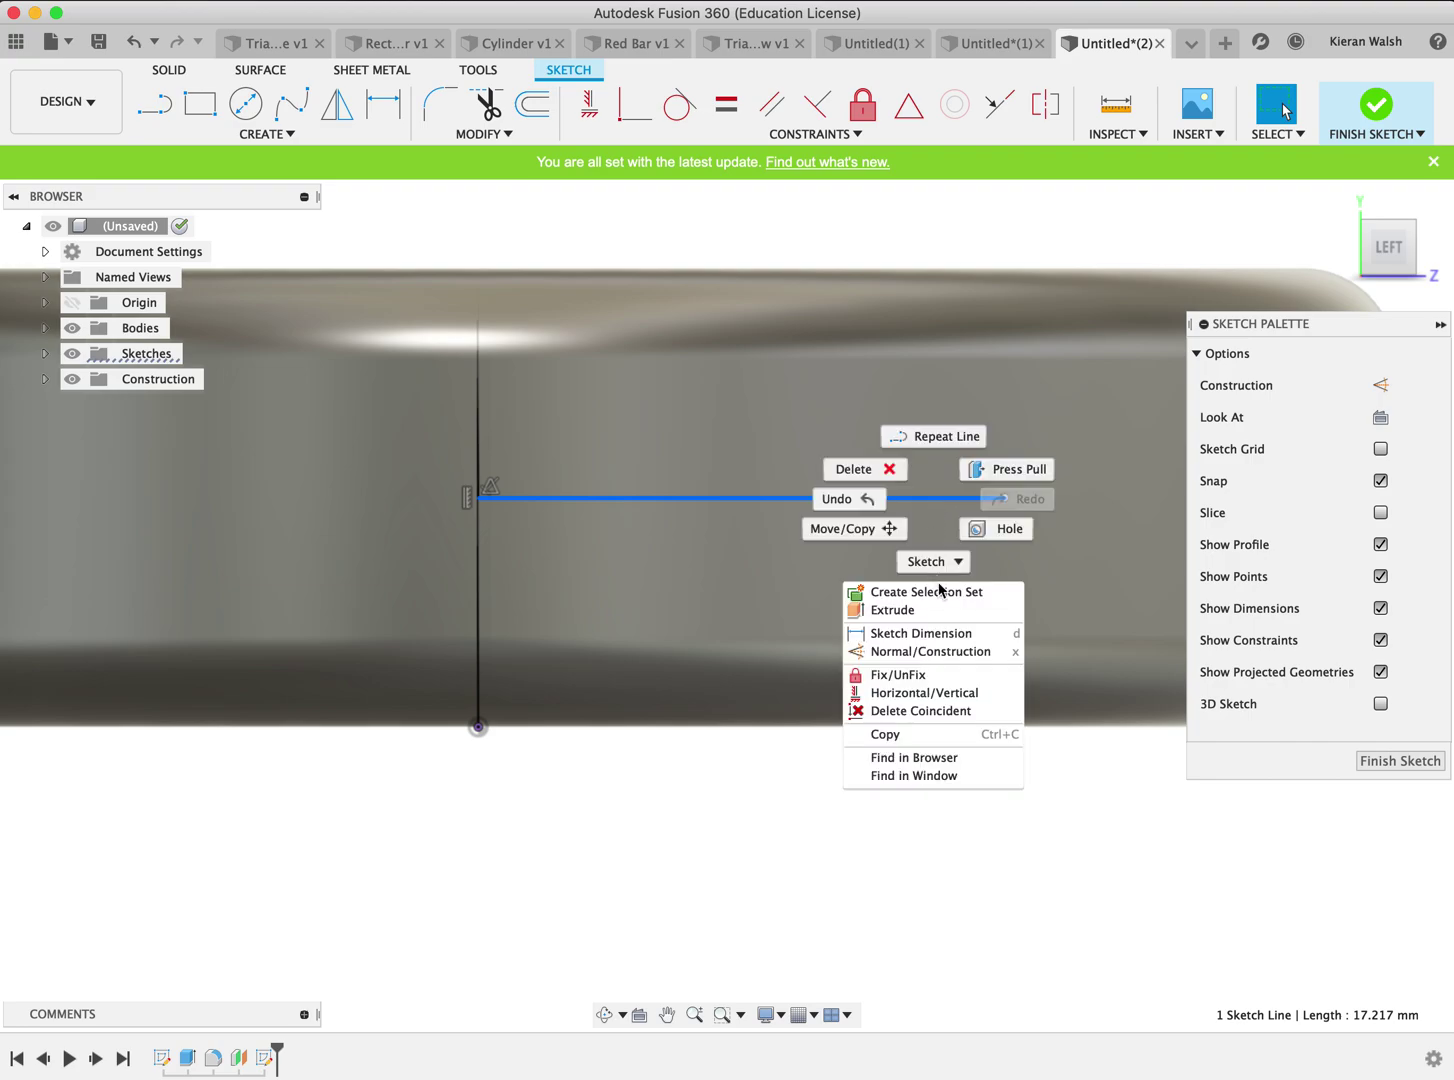
{"action": "left_click", "coordinate": [957, 652]}
{"action": "left_click", "coordinate": [478, 577]}
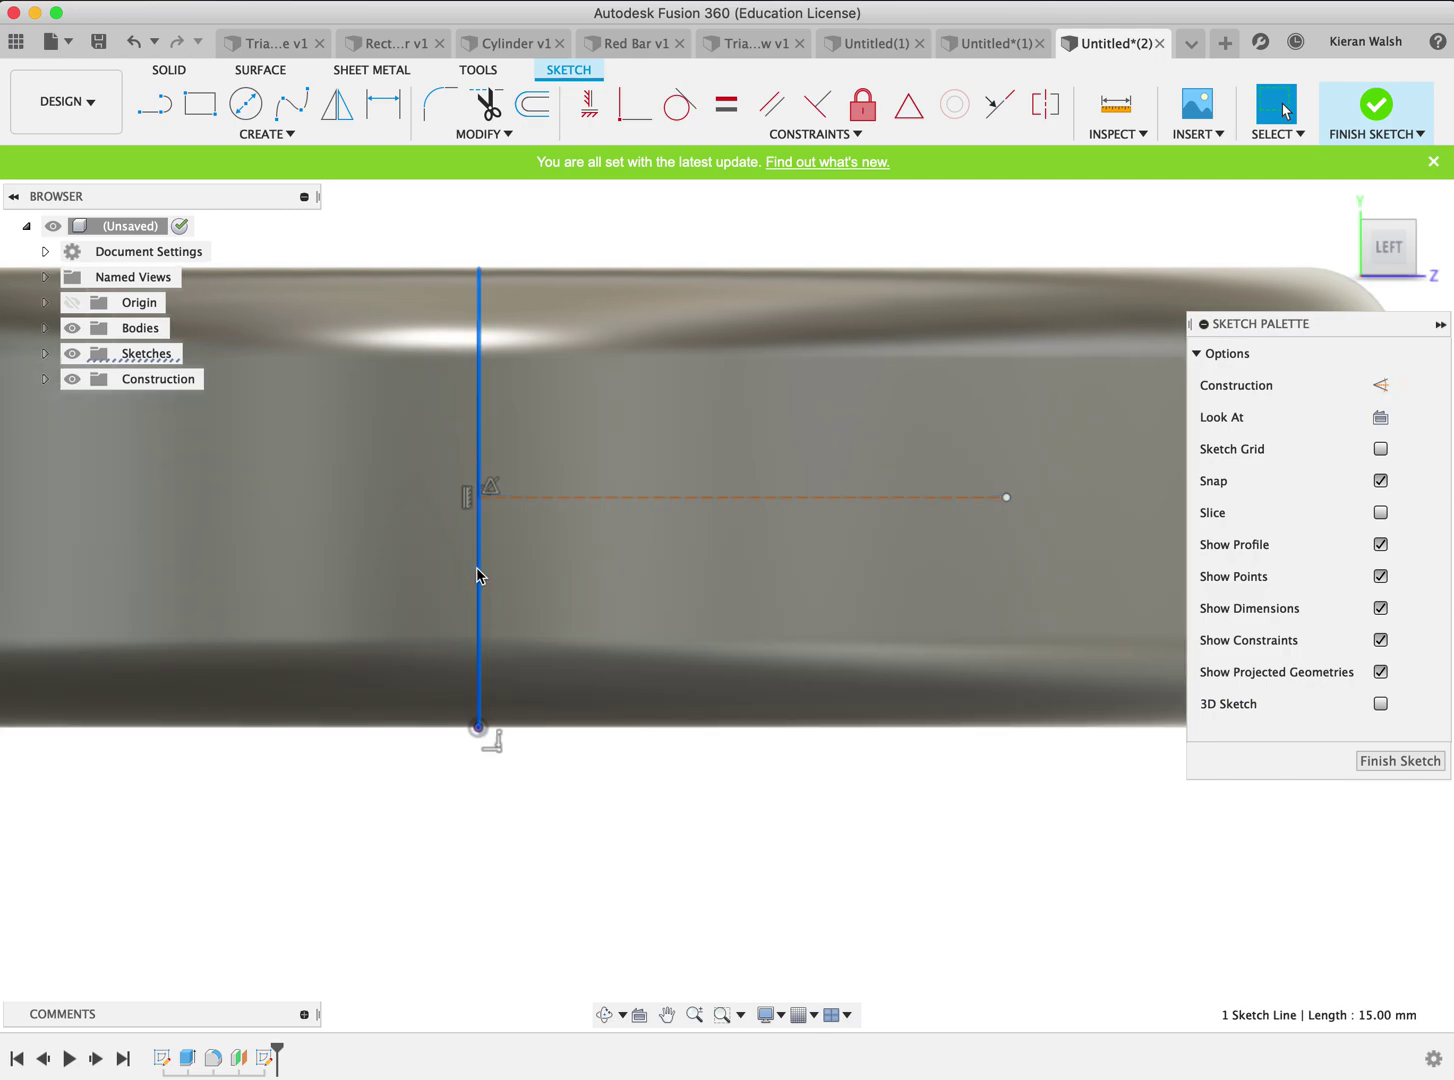
{"action": "right_click", "coordinate": [478, 577]}
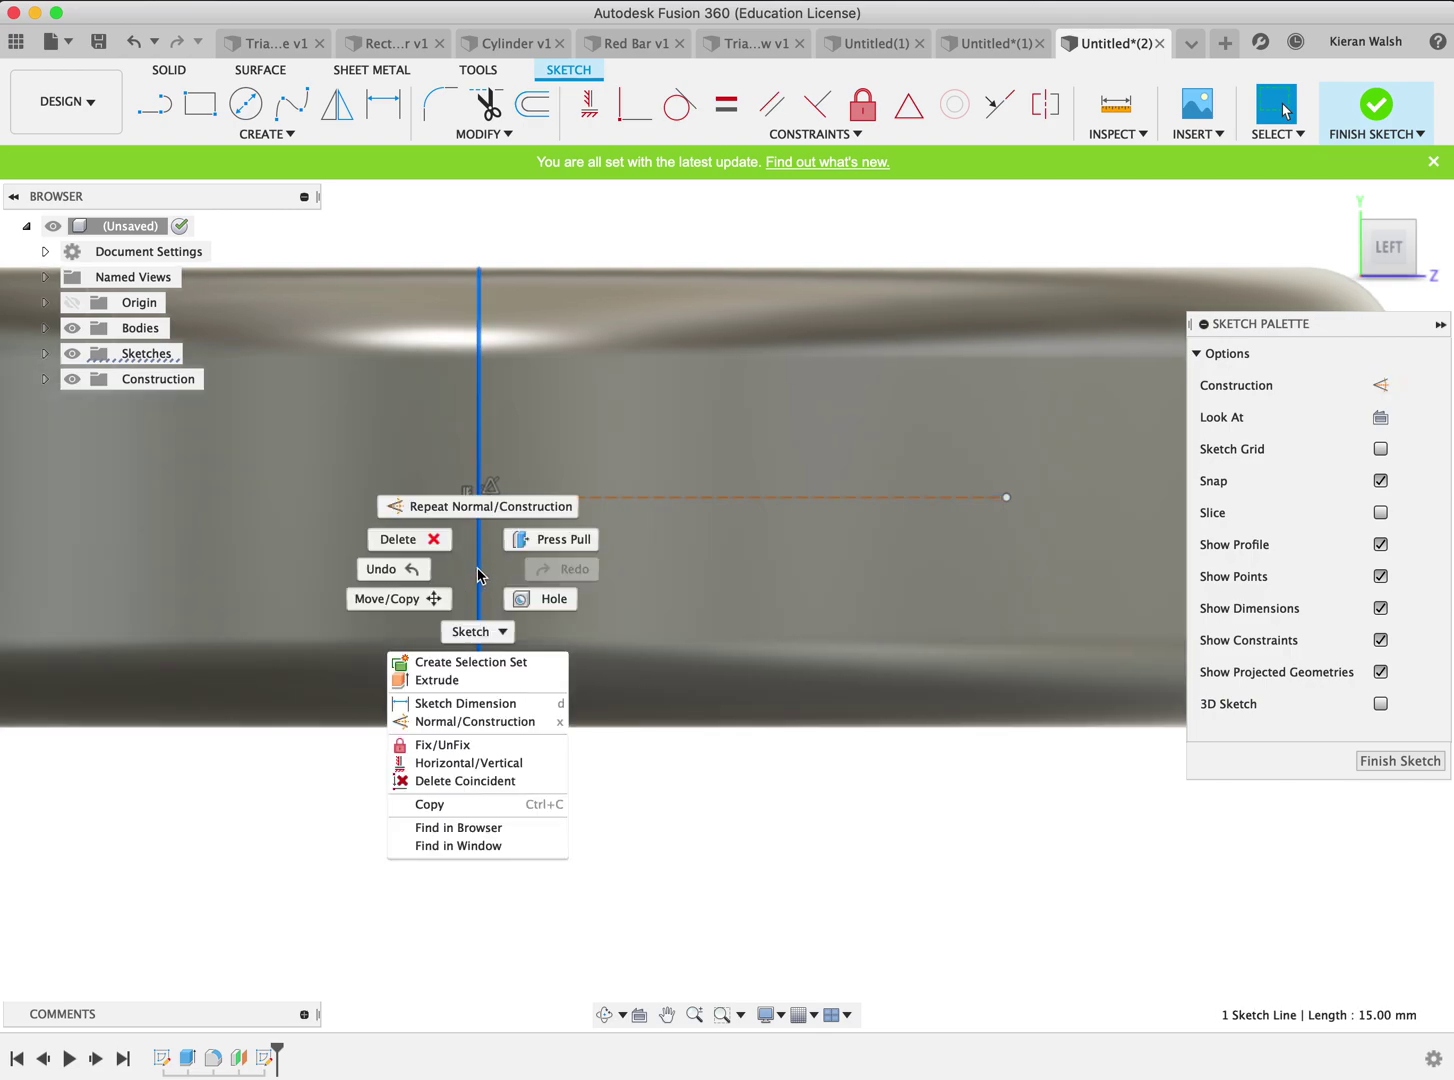
{"action": "left_click", "coordinate": [509, 721]}
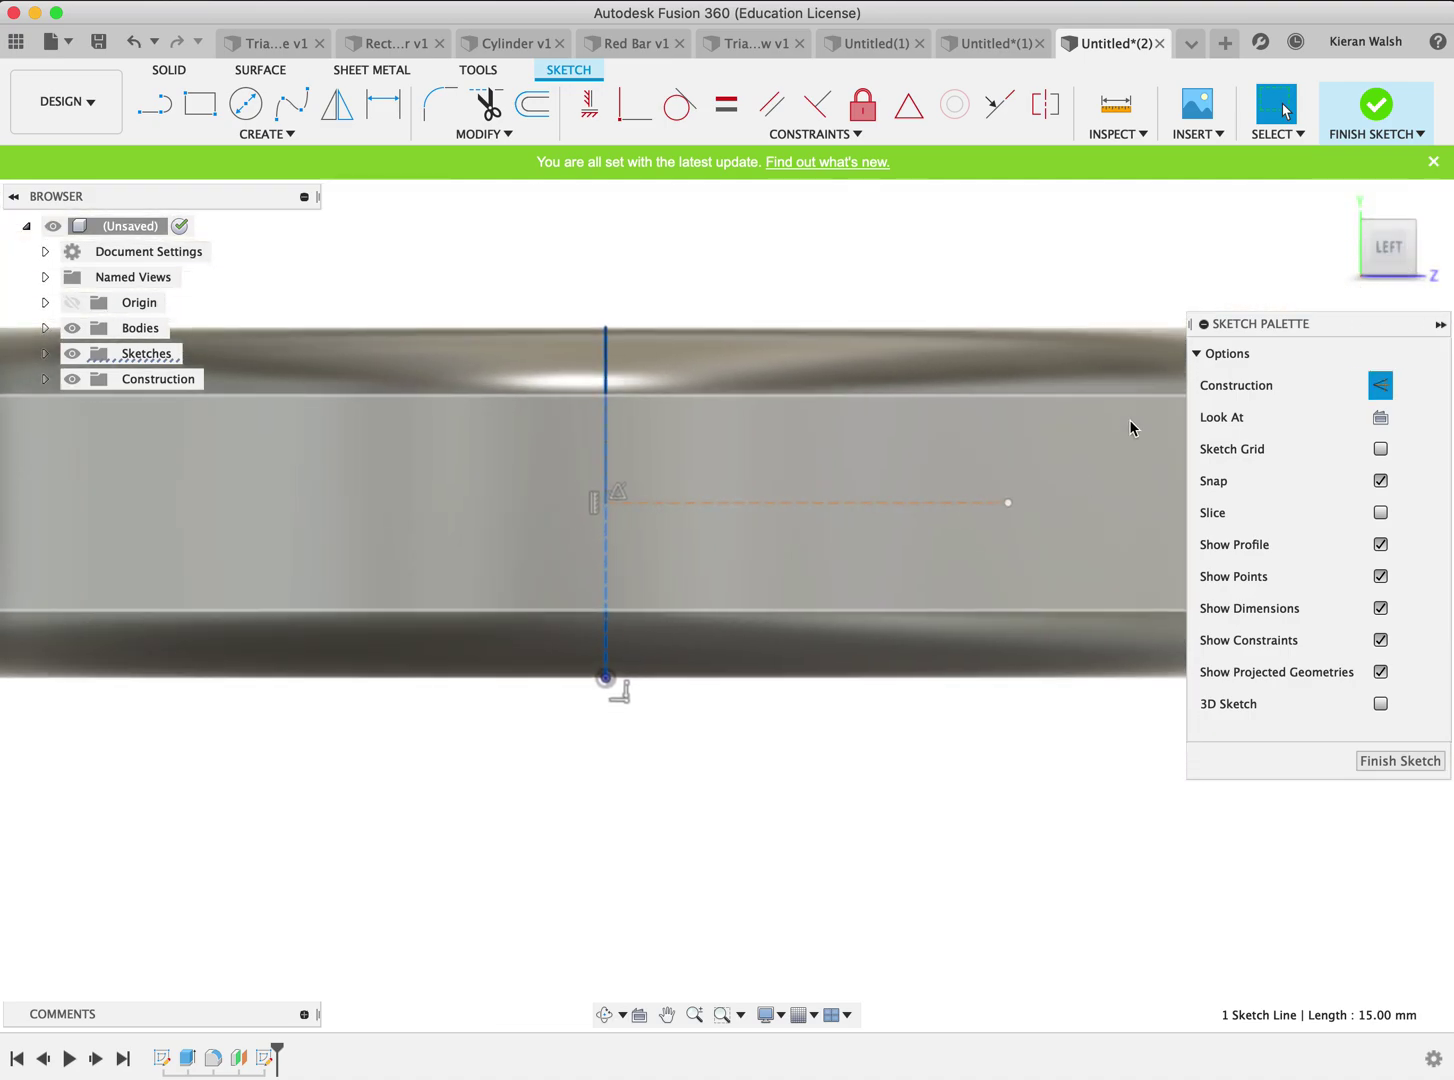
Dimension the horizontal line 7.50 mm below the vertical line's top endpoint
{"action": "mouse_move", "coordinate": [1385, 245]}
{"action": "middle_mouse_down", "text": "shift"}
{"action": "mouse_move", "coordinate": [1373, 153]}
{"action": "mouse_move", "coordinate": [1298, 185]}
{"action": "mouse_move", "coordinate": [1259, 234]}
{"action": "mouse_move", "coordinate": [1268, 253]}
{"action": "middle_mouse_up", "text": "shift"}
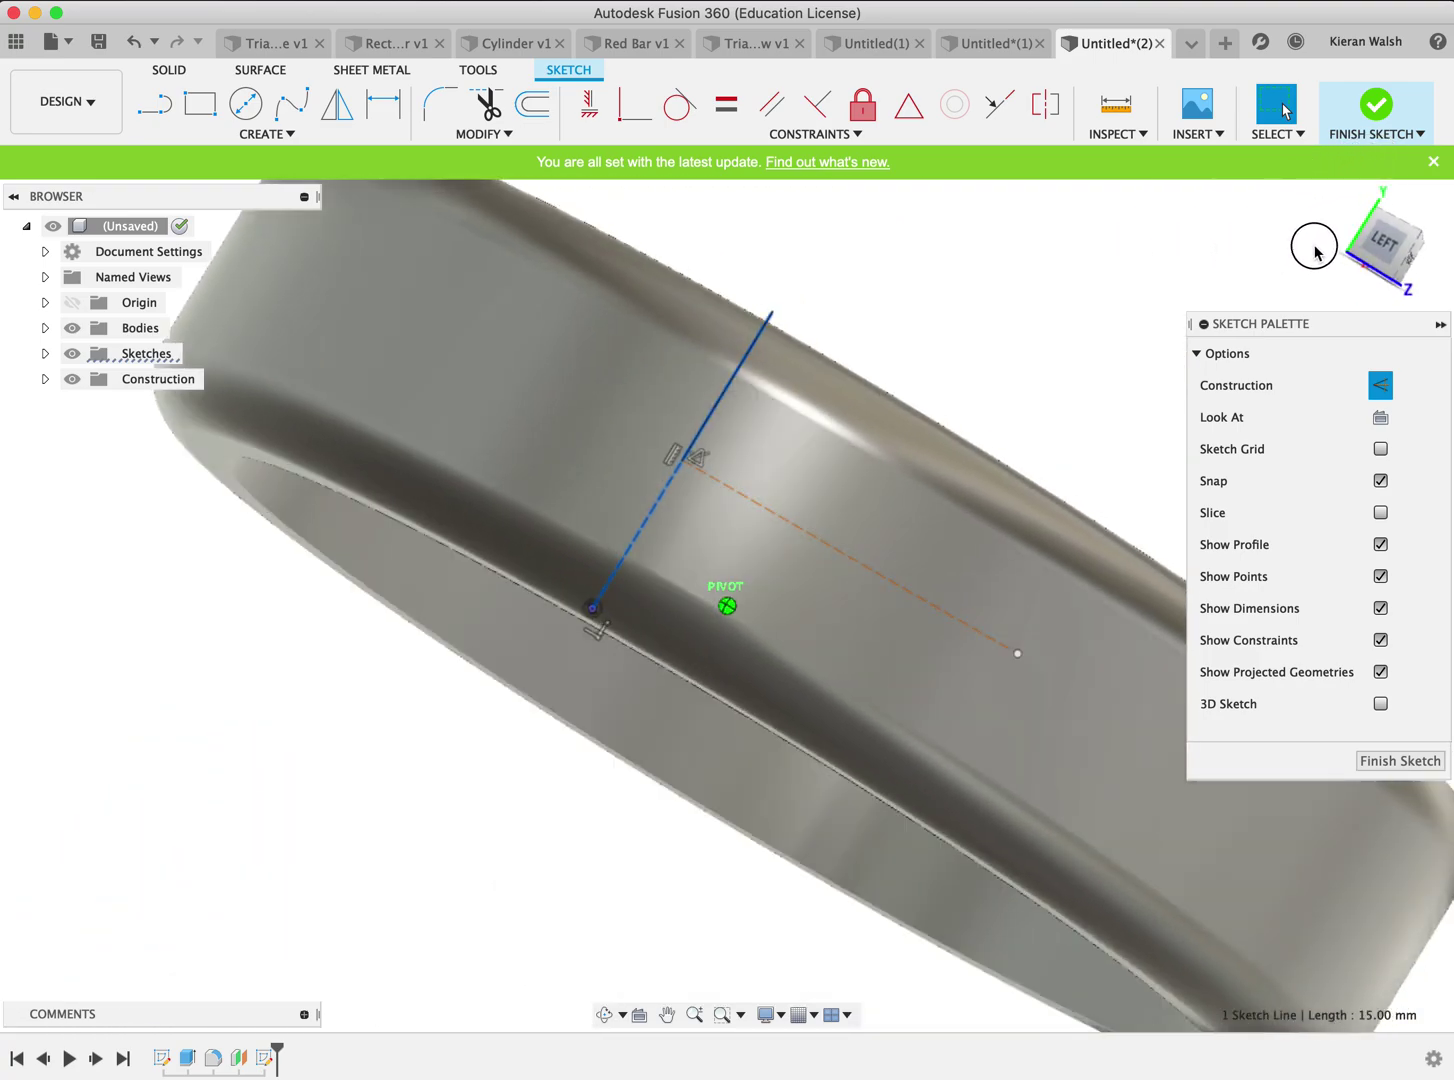
{"action": "middle_click_drag", "start_coordinate": [1317, 252], "coordinate": [1290, 280], "text": "shift"}
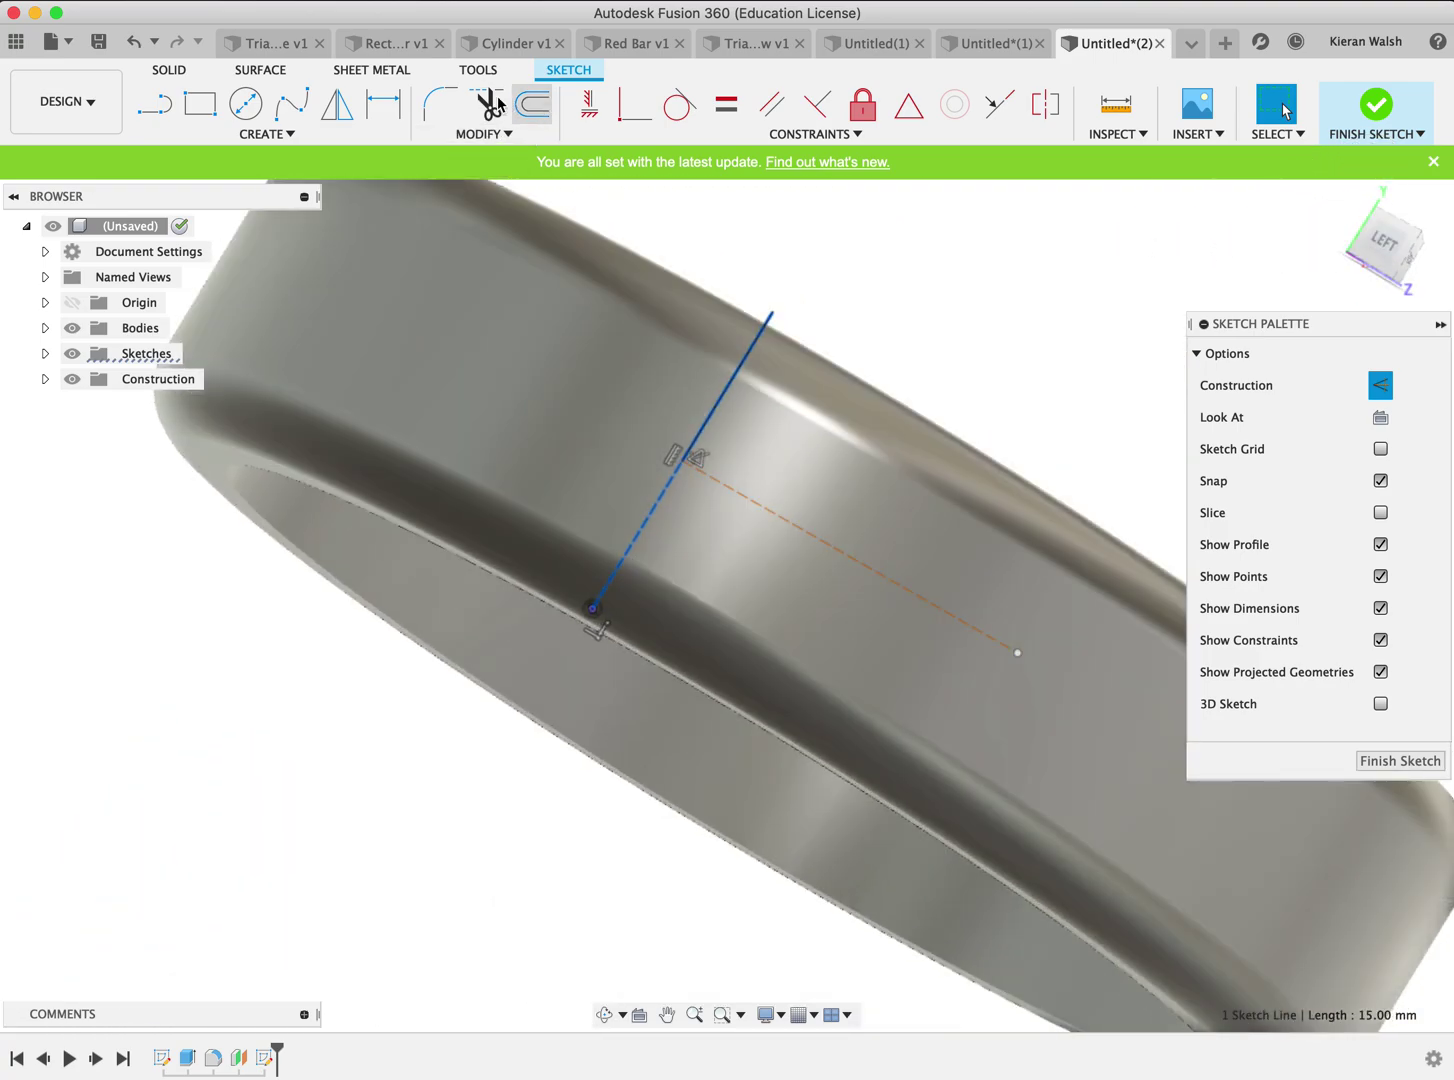
{"action": "left_click", "coordinate": [383, 103]}
{"action": "left_click", "coordinate": [728, 480]}
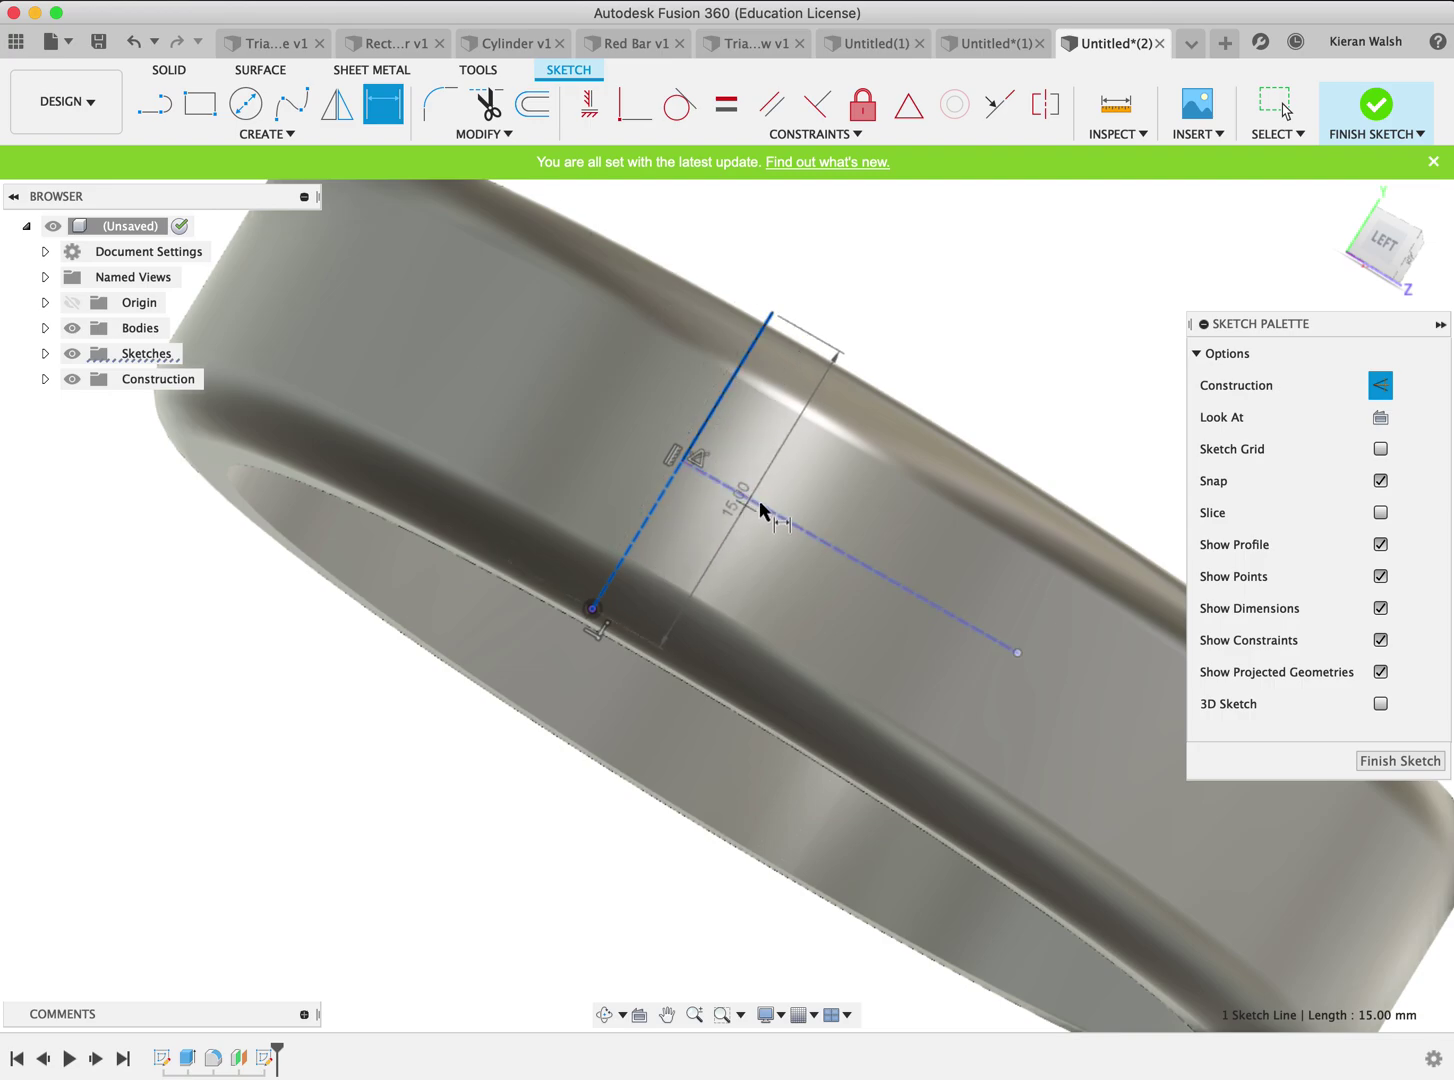
{"action": "left_click", "coordinate": [759, 500]}
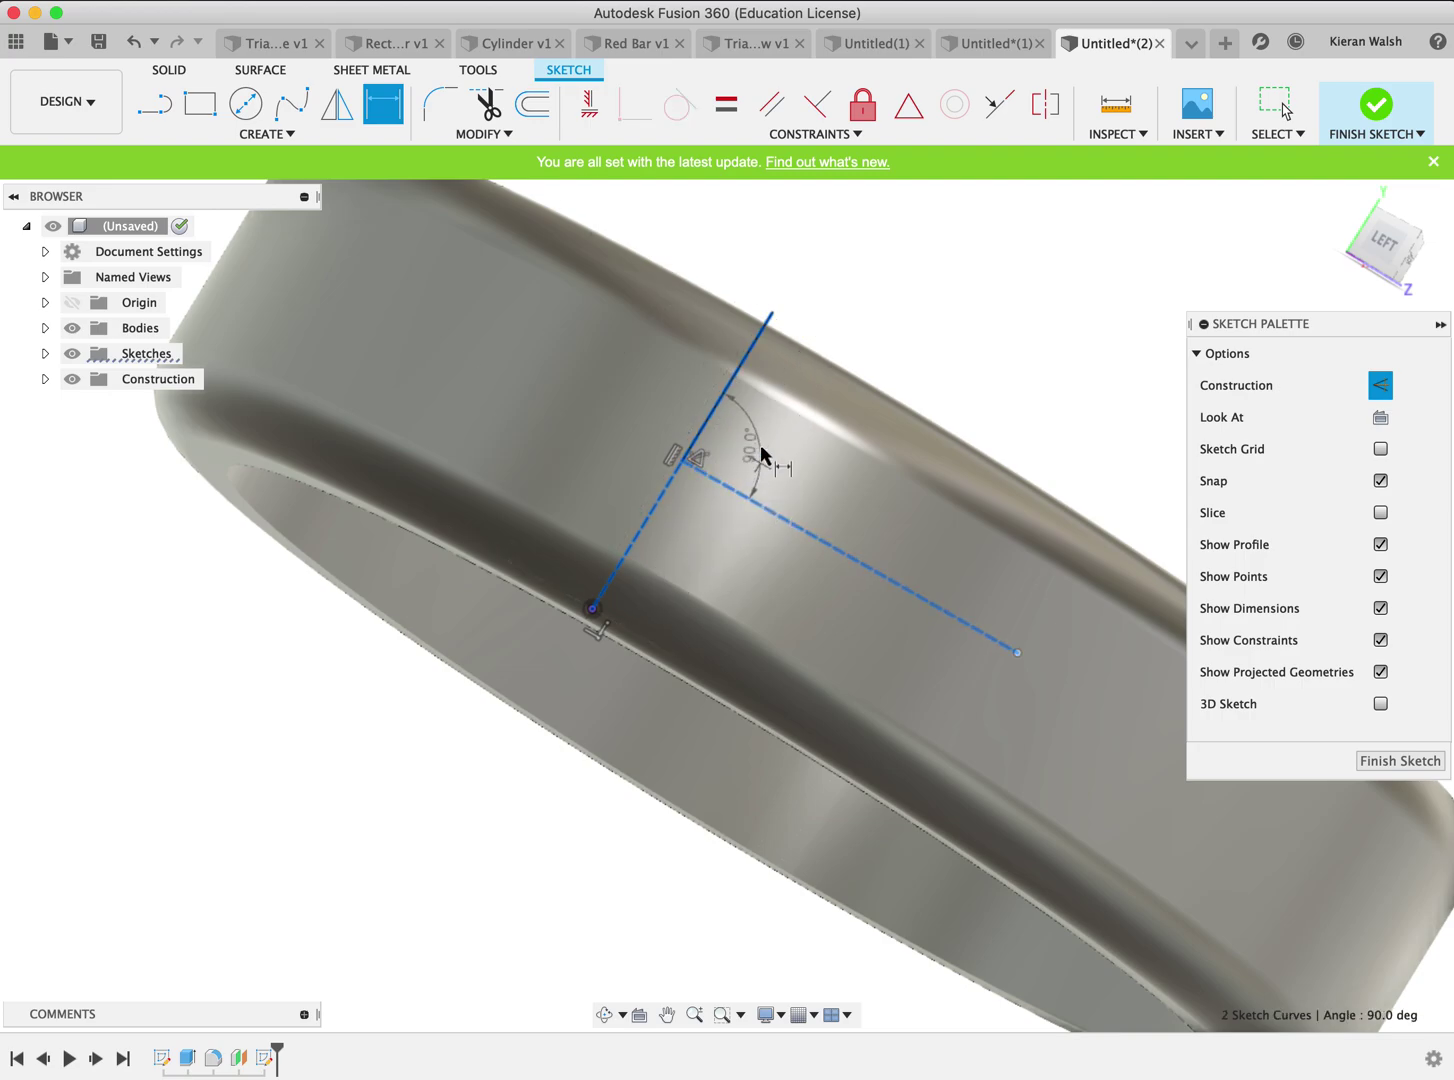
{"action": "left_click", "coordinate": [772, 314]}
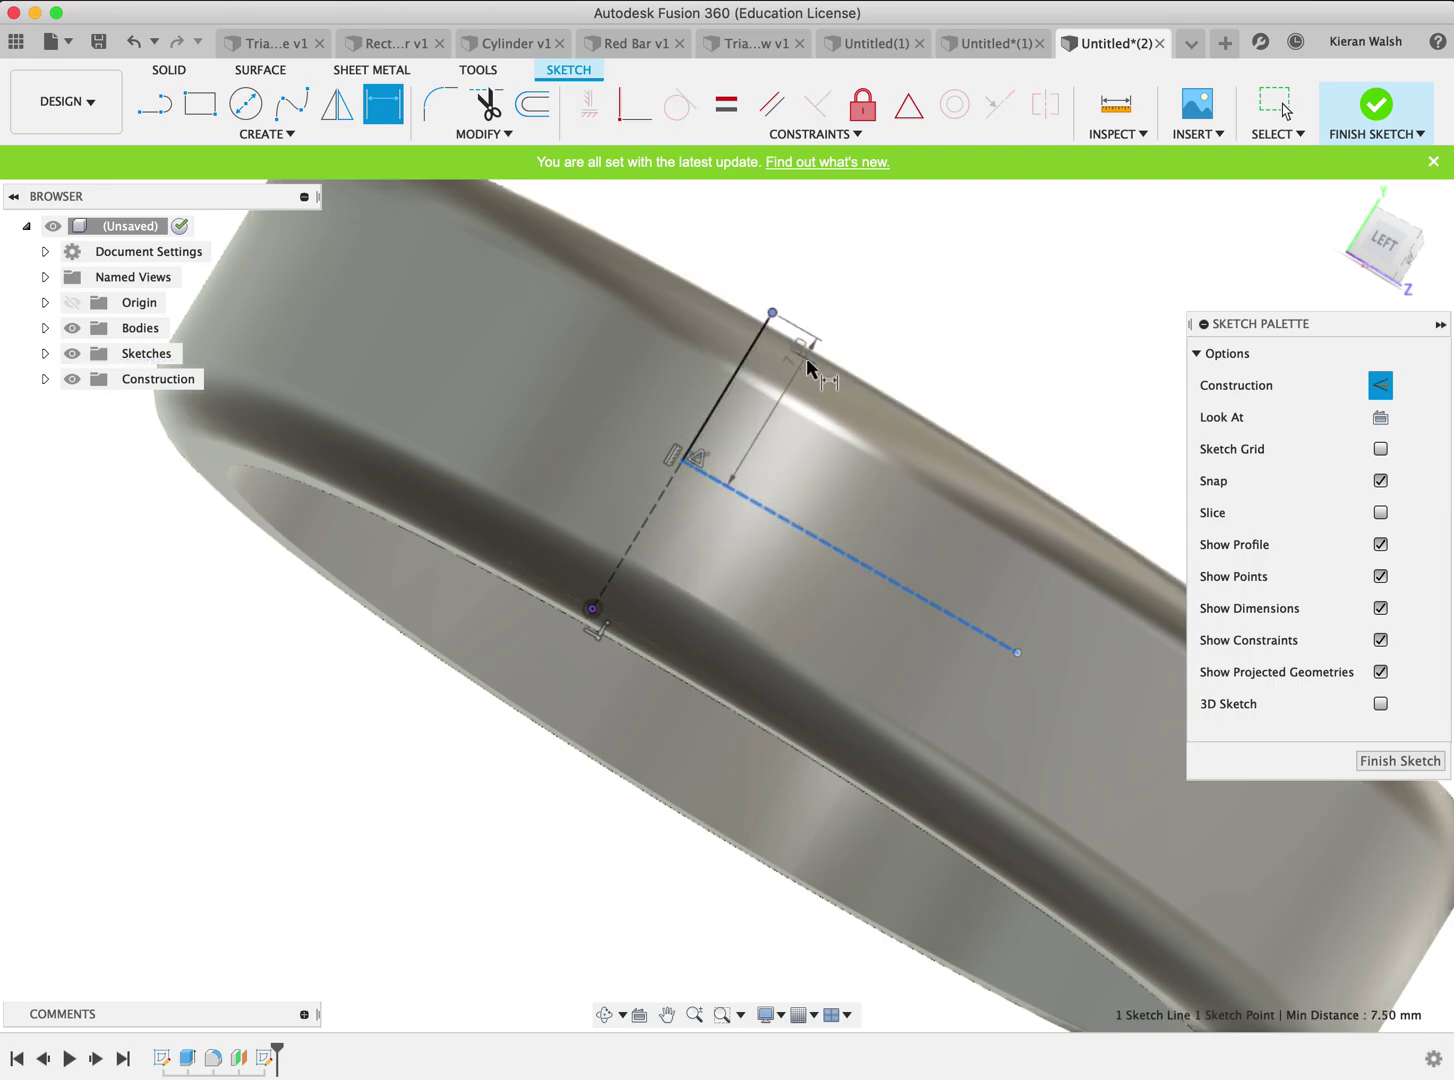
{"action": "left_click", "coordinate": [797, 428]}
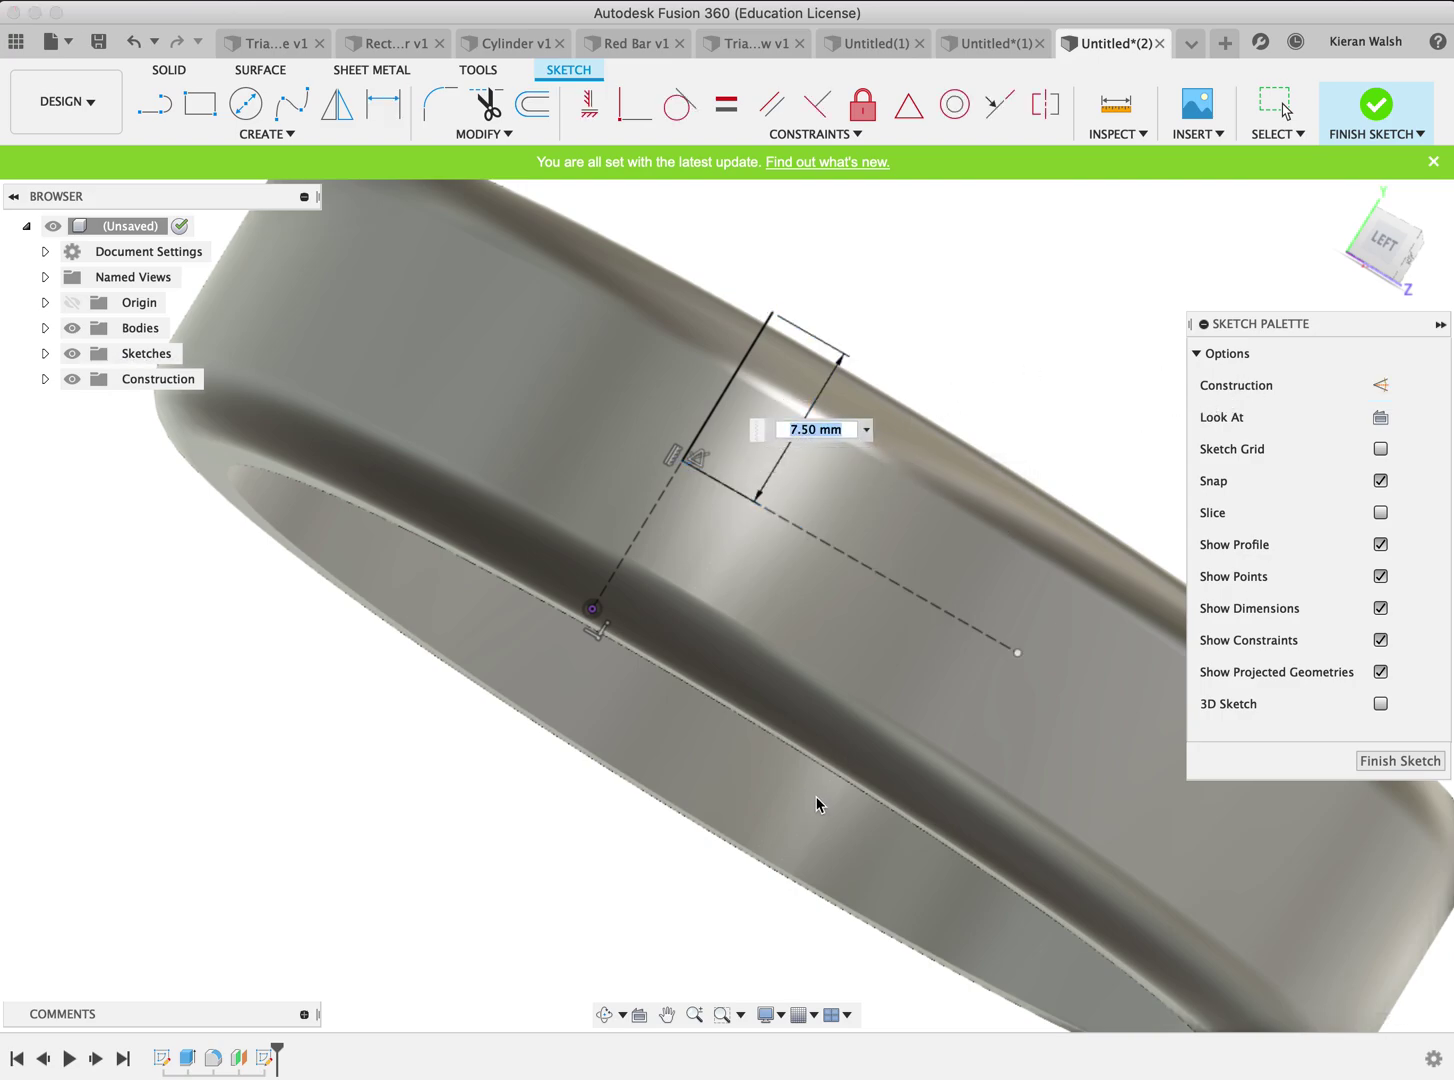
Reorient the view to the flat LEFT side view of the sketch
{"action": "left_click", "coordinate": [1412, 255]}
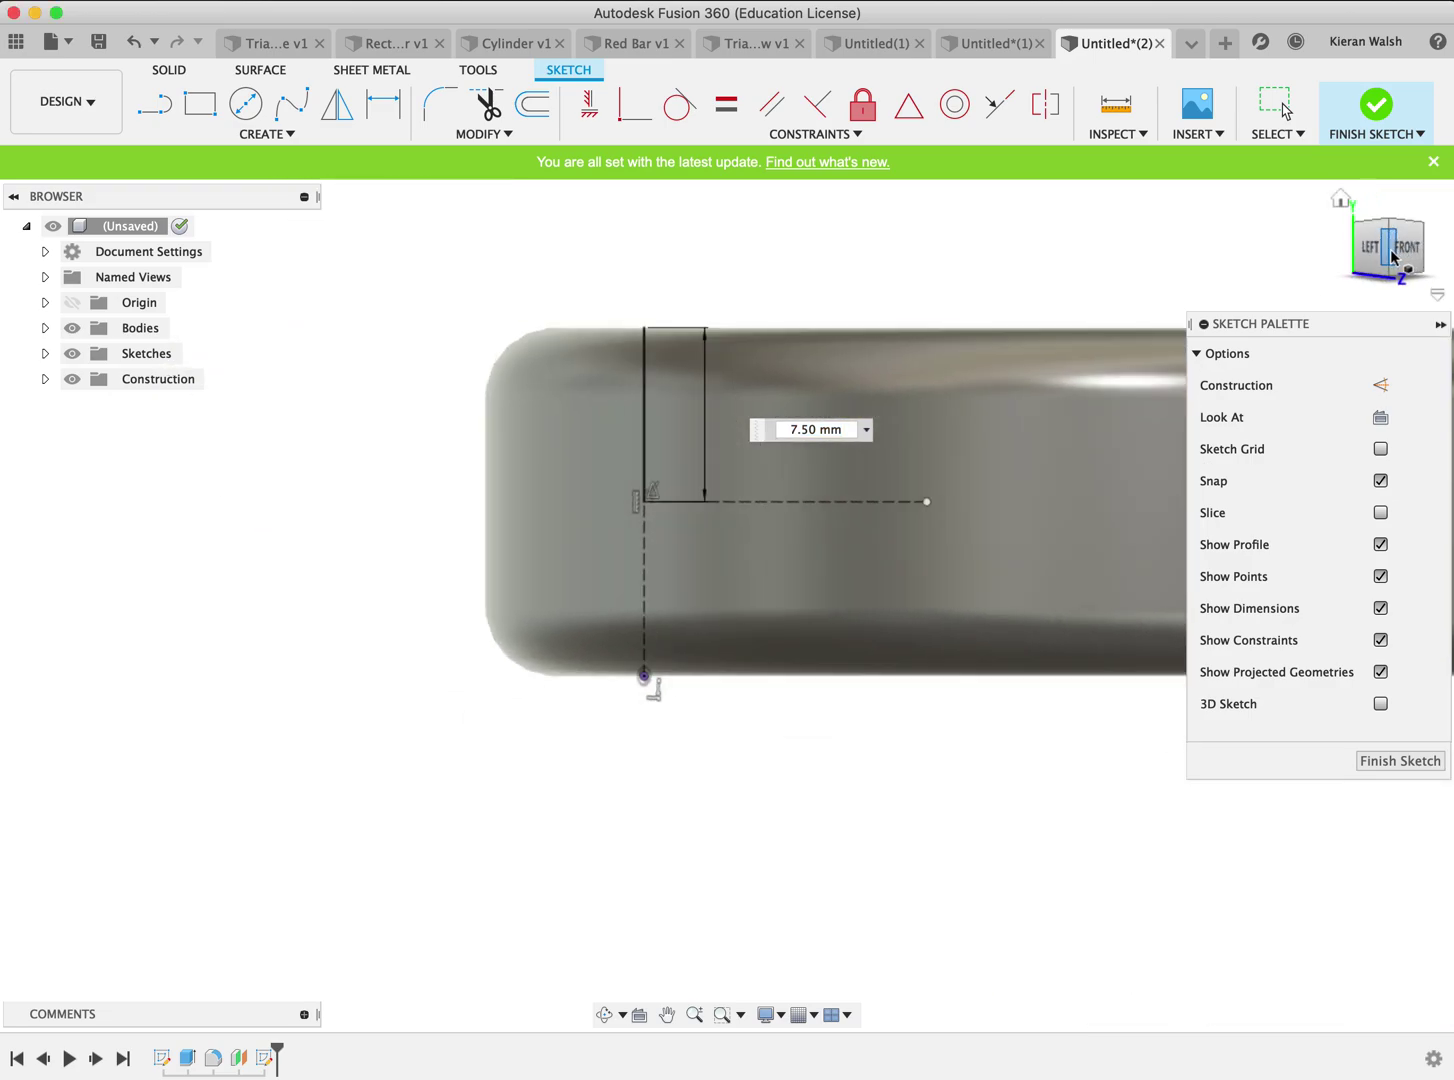
{"action": "left_click", "coordinate": [1400, 252]}
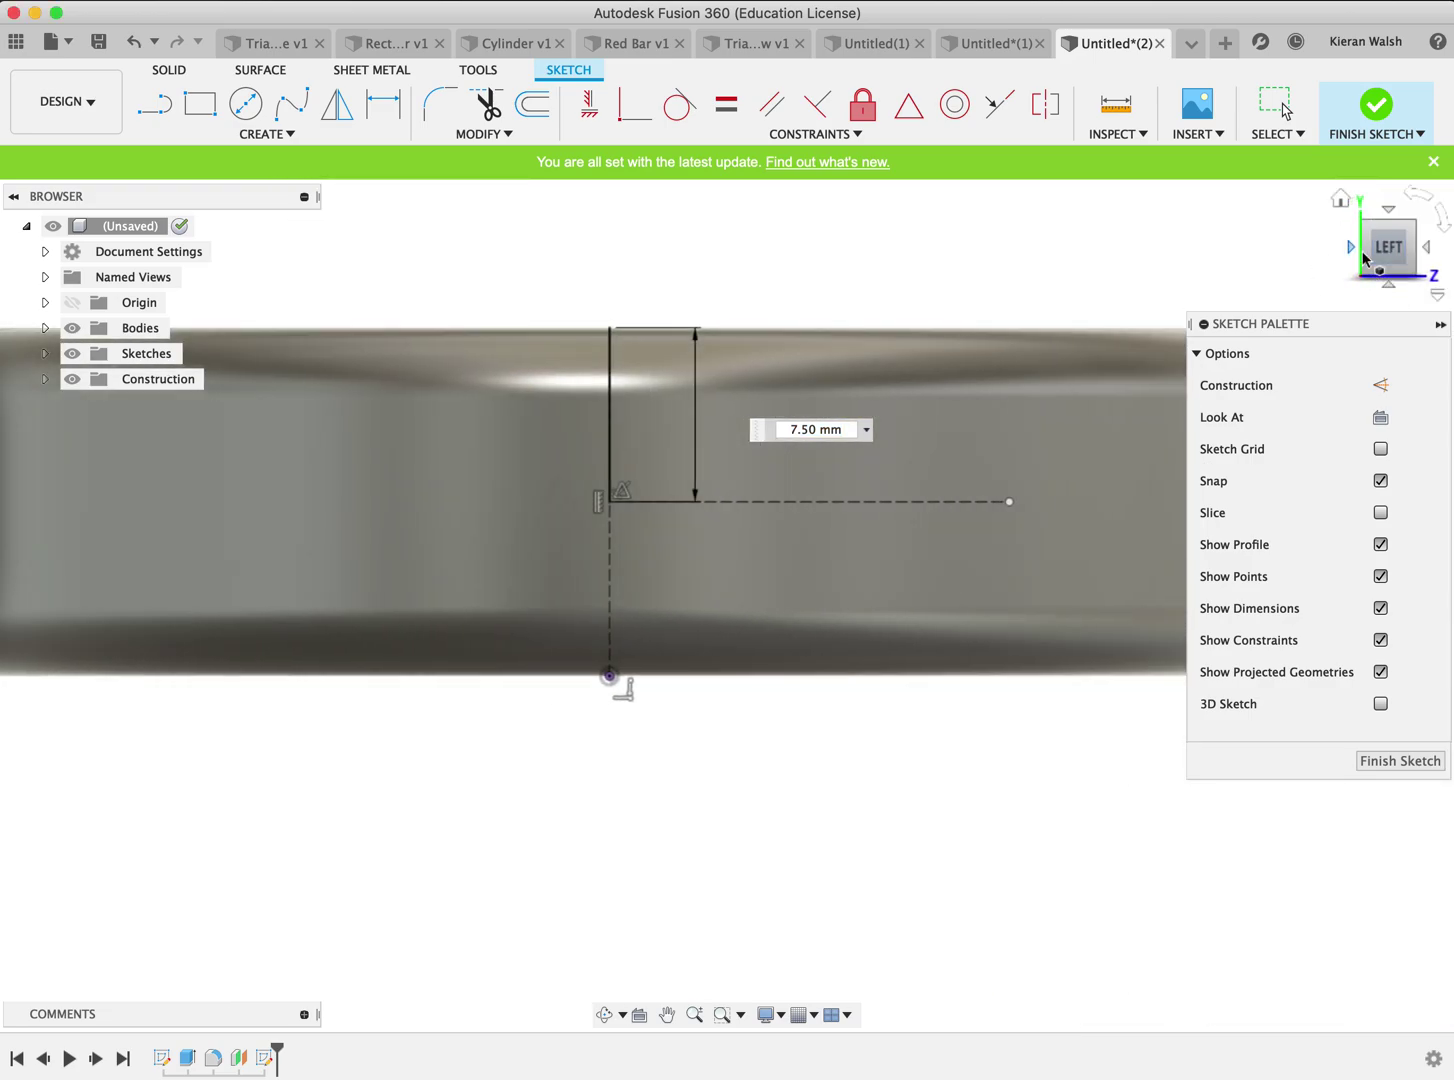
{"action": "left_click", "coordinate": [1425, 247]}
{"action": "left_click", "coordinate": [1420, 195]}
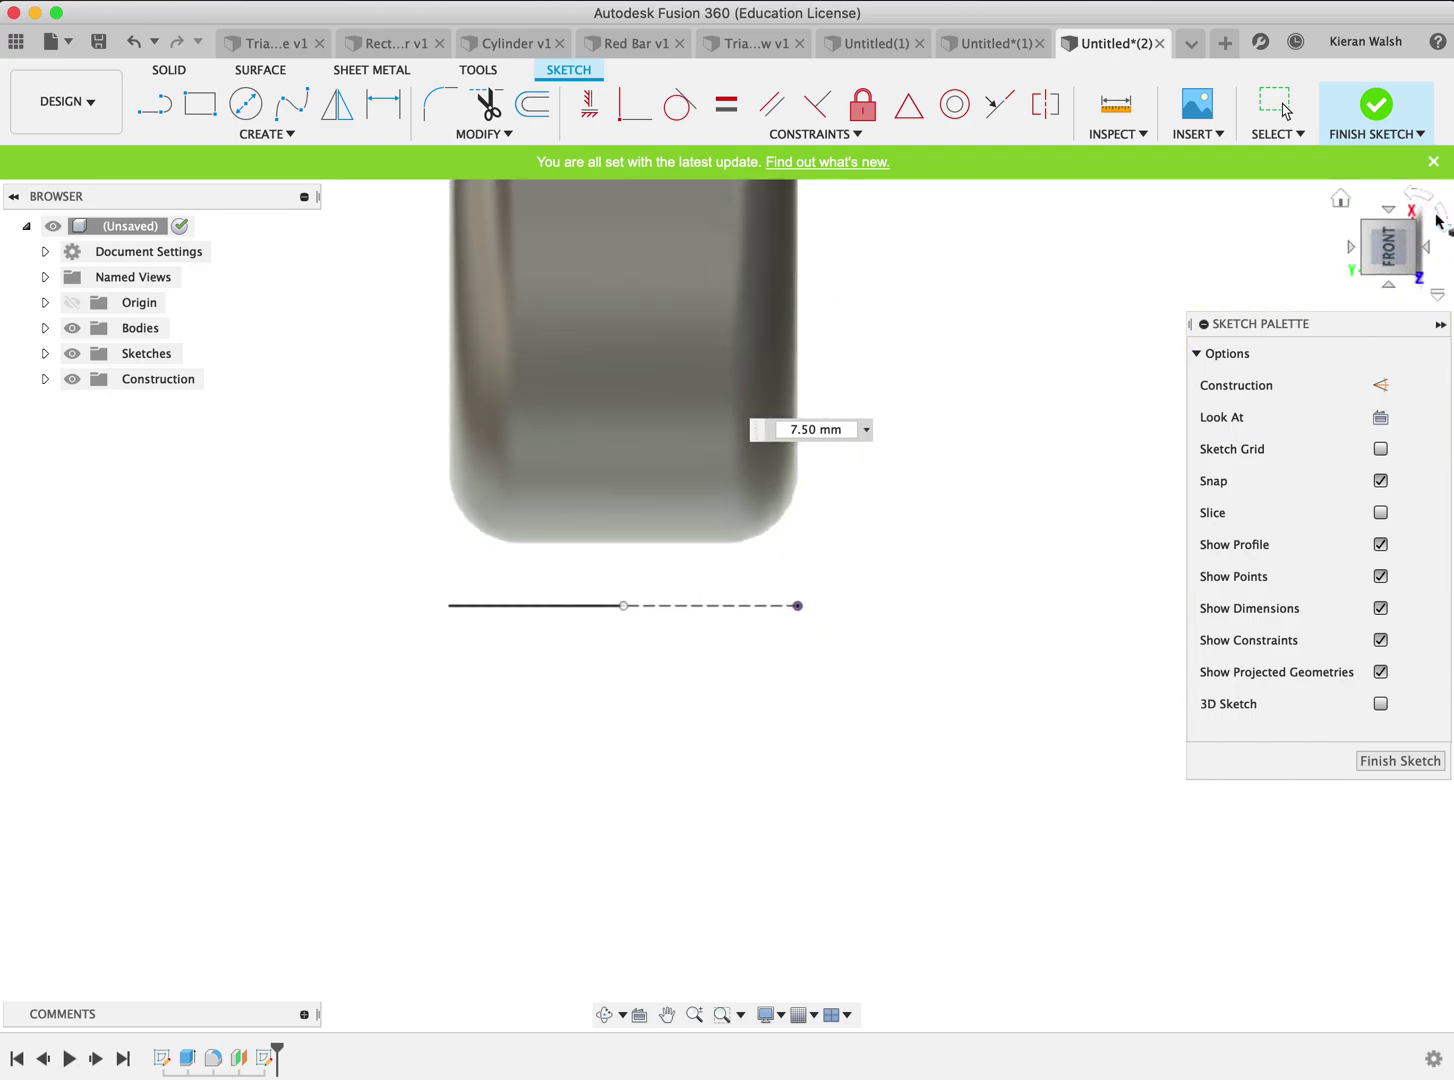
{"action": "left_click", "coordinate": [1437, 220]}
{"action": "left_click_drag", "start_coordinate": [1380, 252], "coordinate": [1365, 278]}
{"action": "left_click", "coordinate": [1385, 258]}
{"action": "left_click", "coordinate": [1352, 248]}
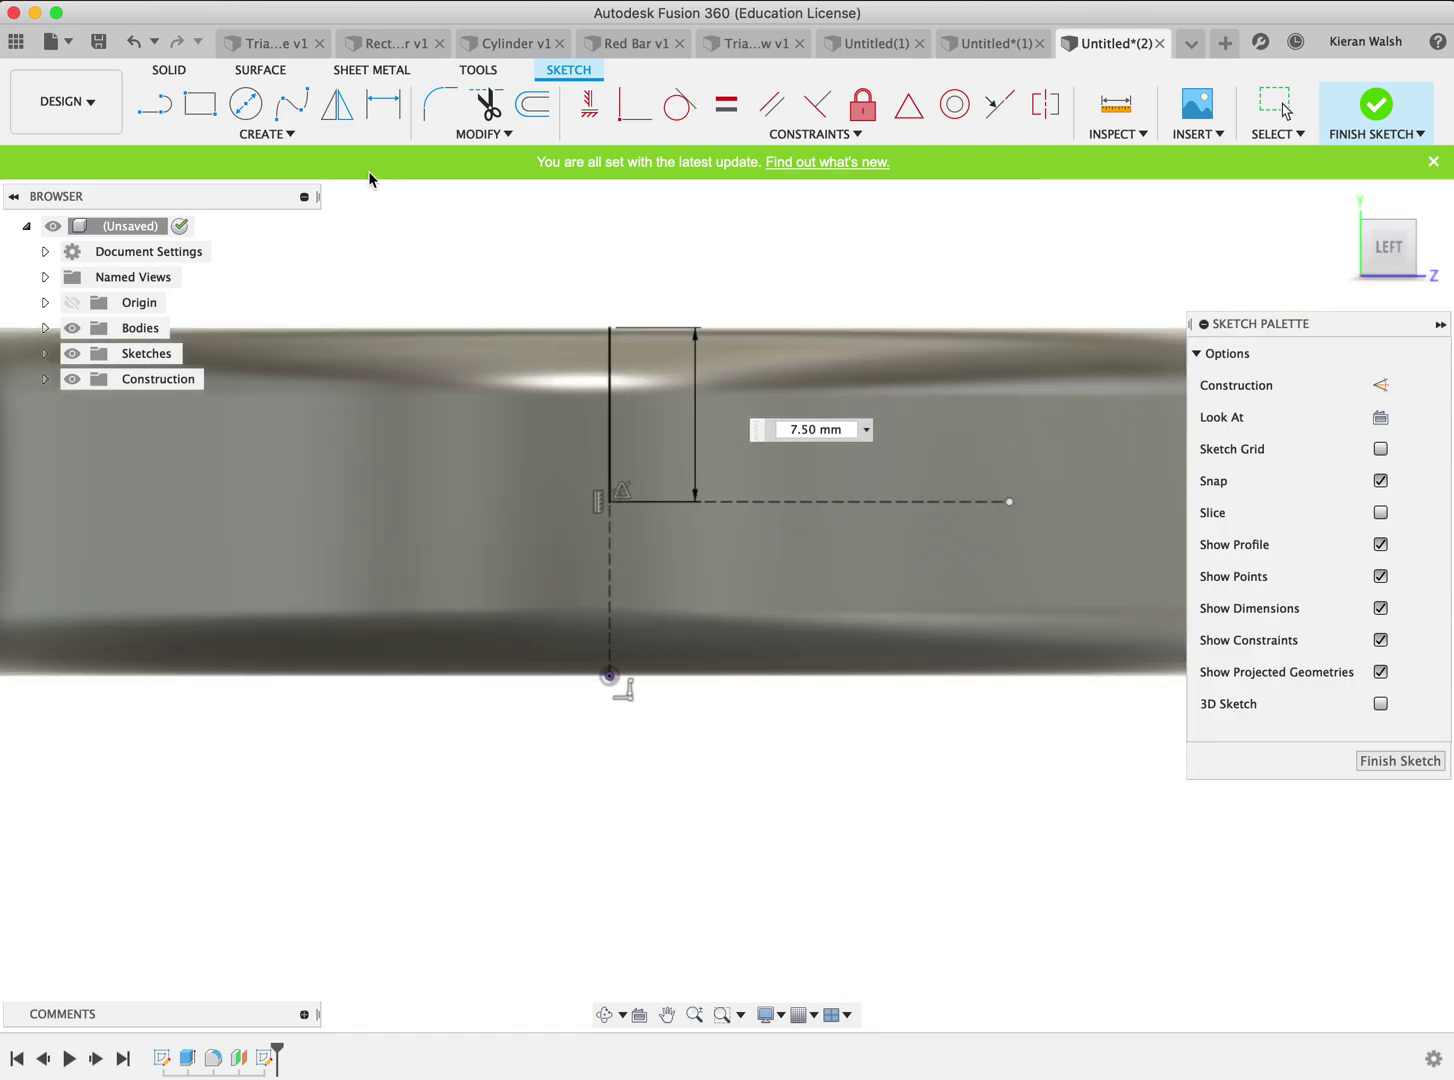
Draw a 12 mm line at 135° from the construction lines' intersection
{"action": "left_click", "coordinate": [154, 103]}
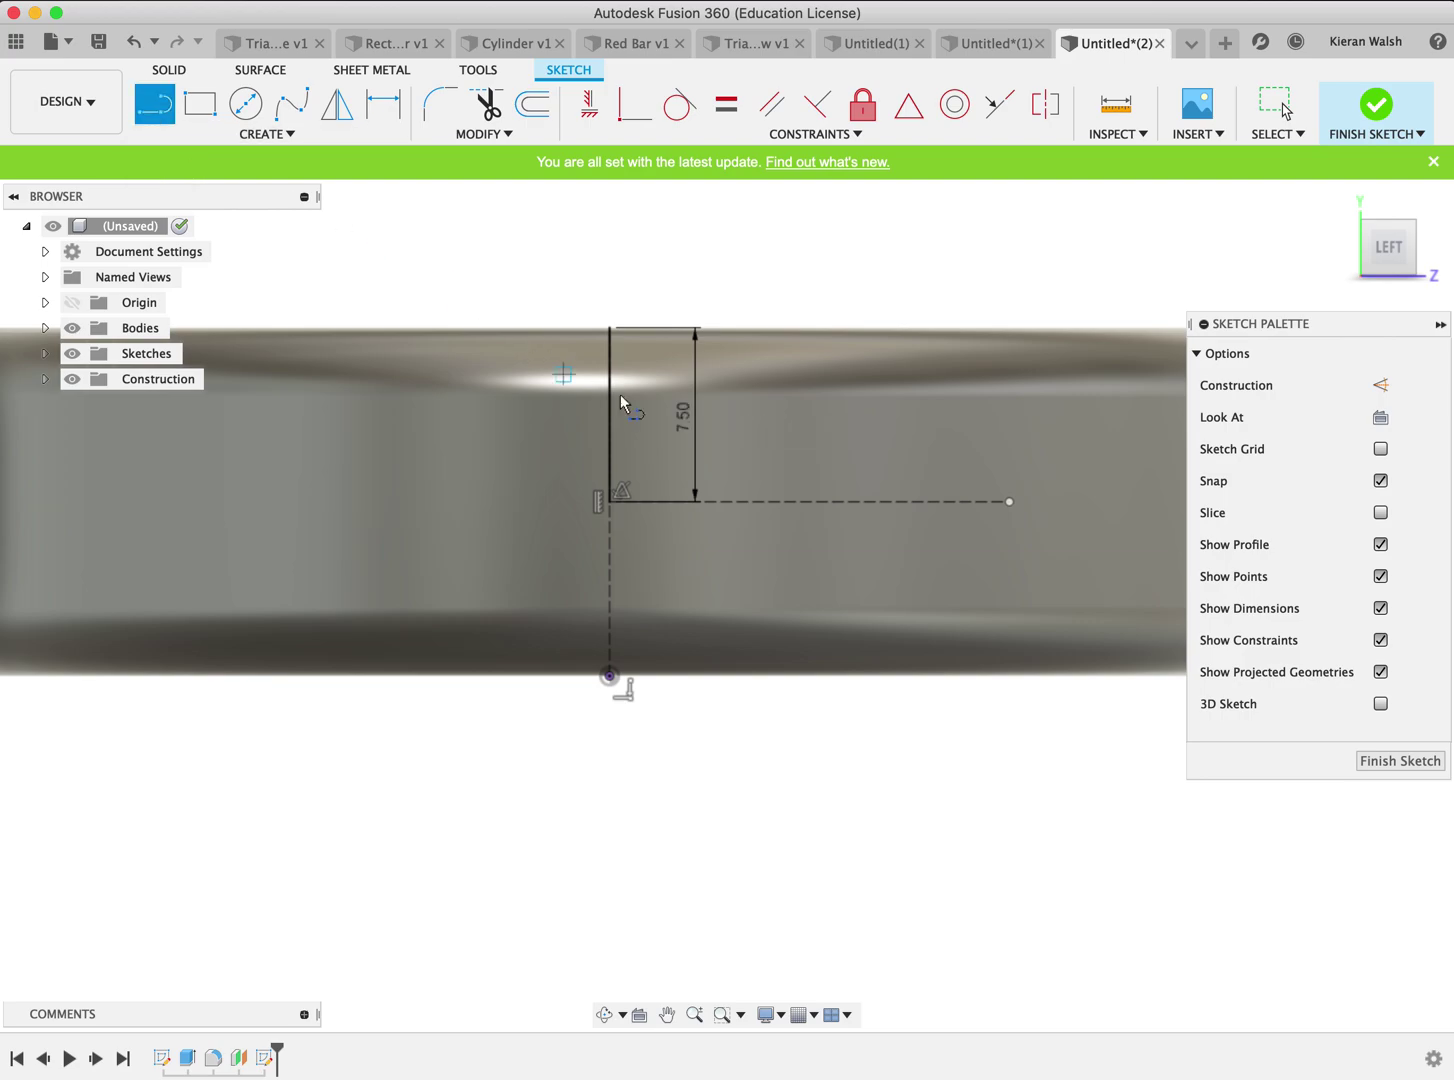
{"action": "left_click", "coordinate": [613, 499]}
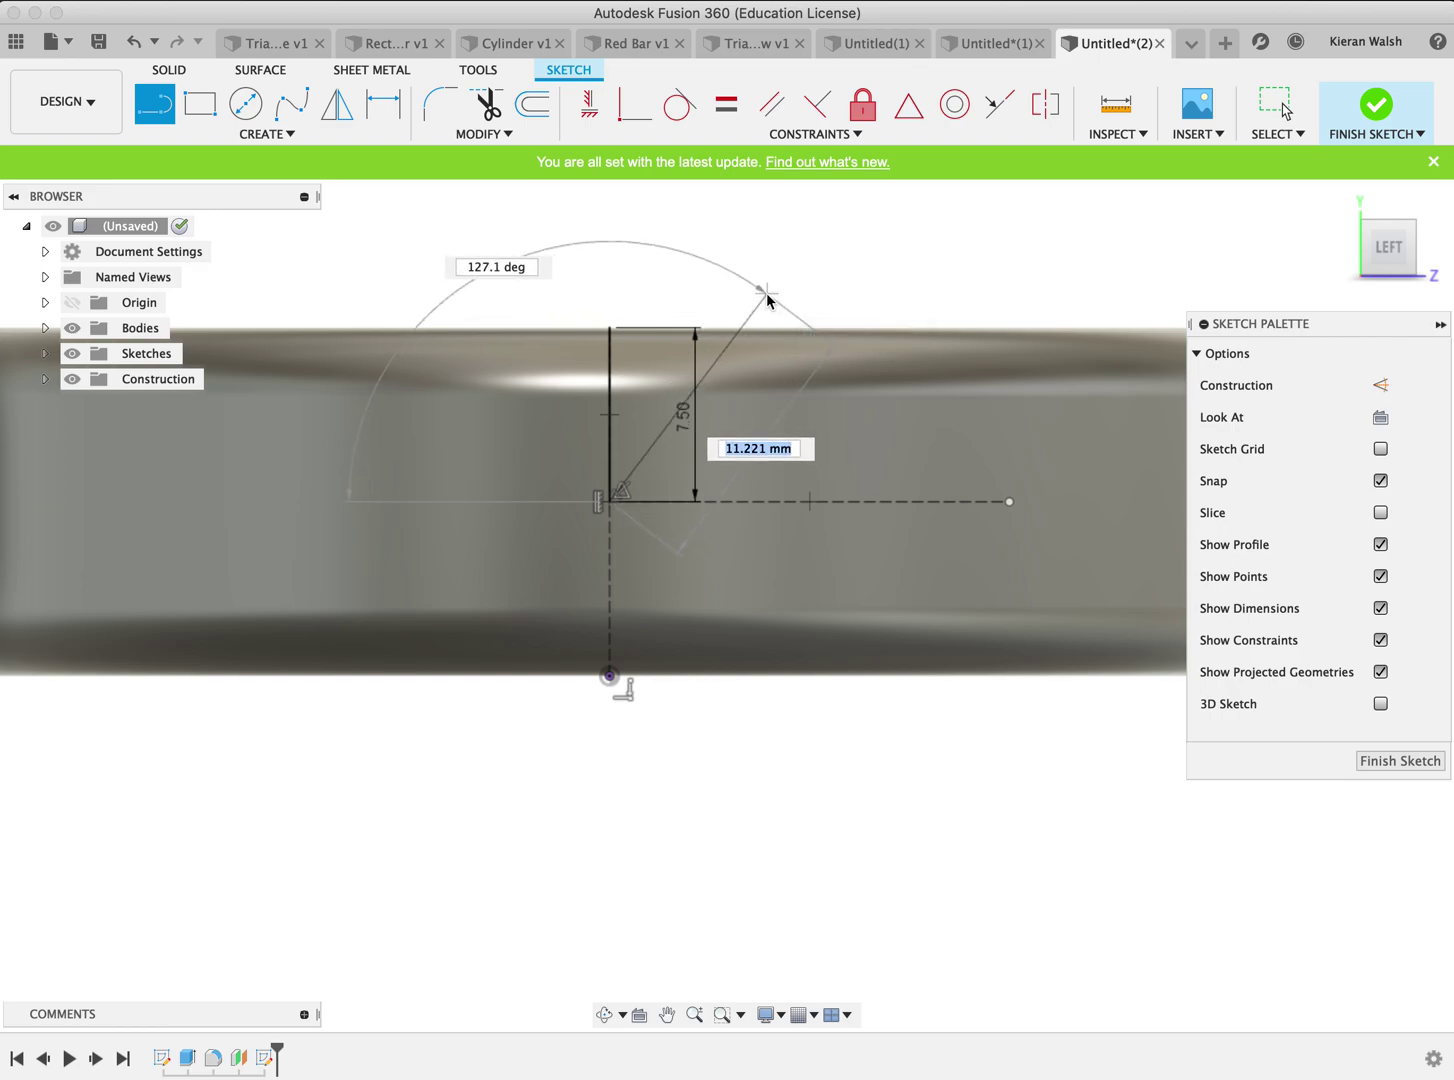
{"action": "type", "text": "2"}
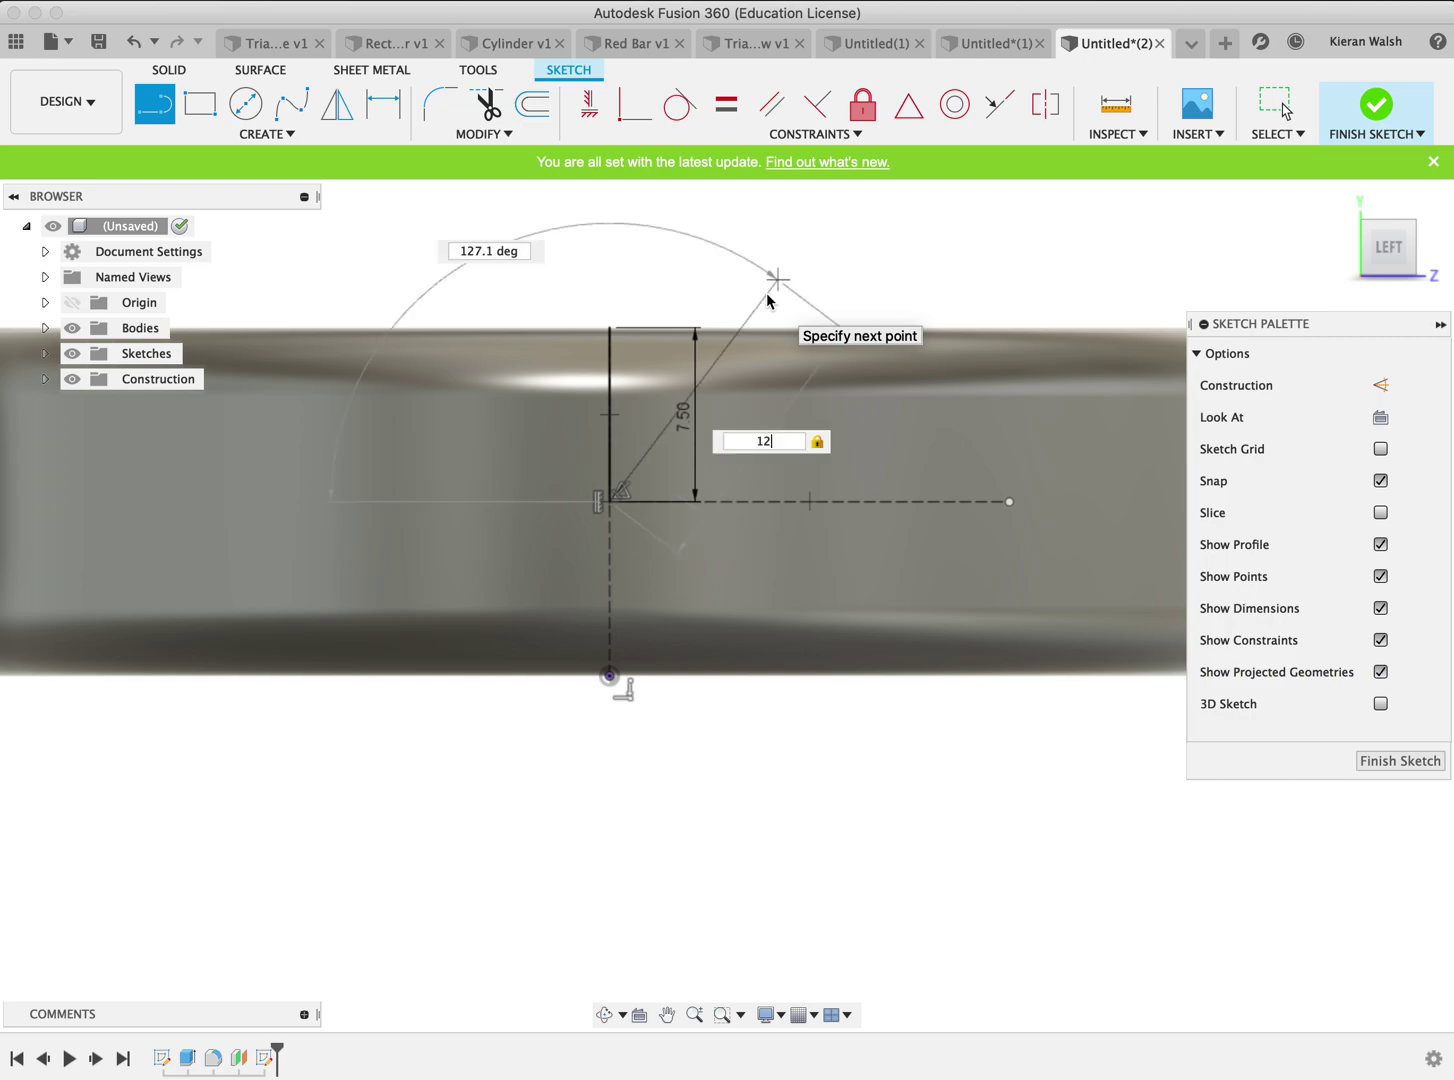
{"action": "key", "text": "Tab"}
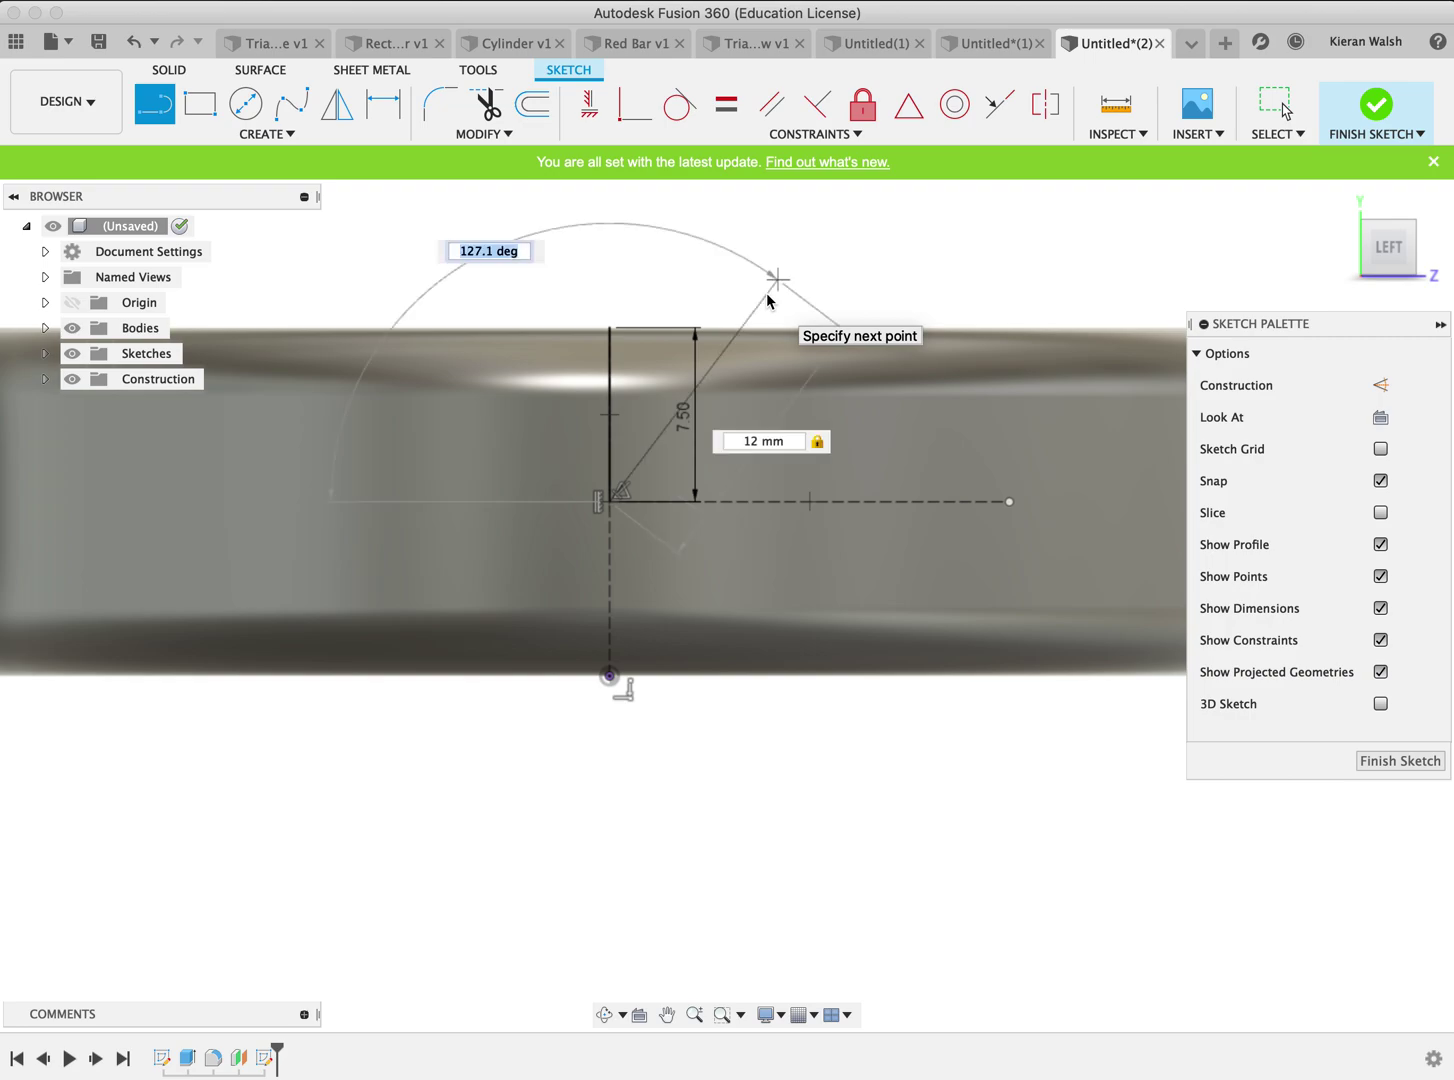
{"action": "type", "text": "135"}
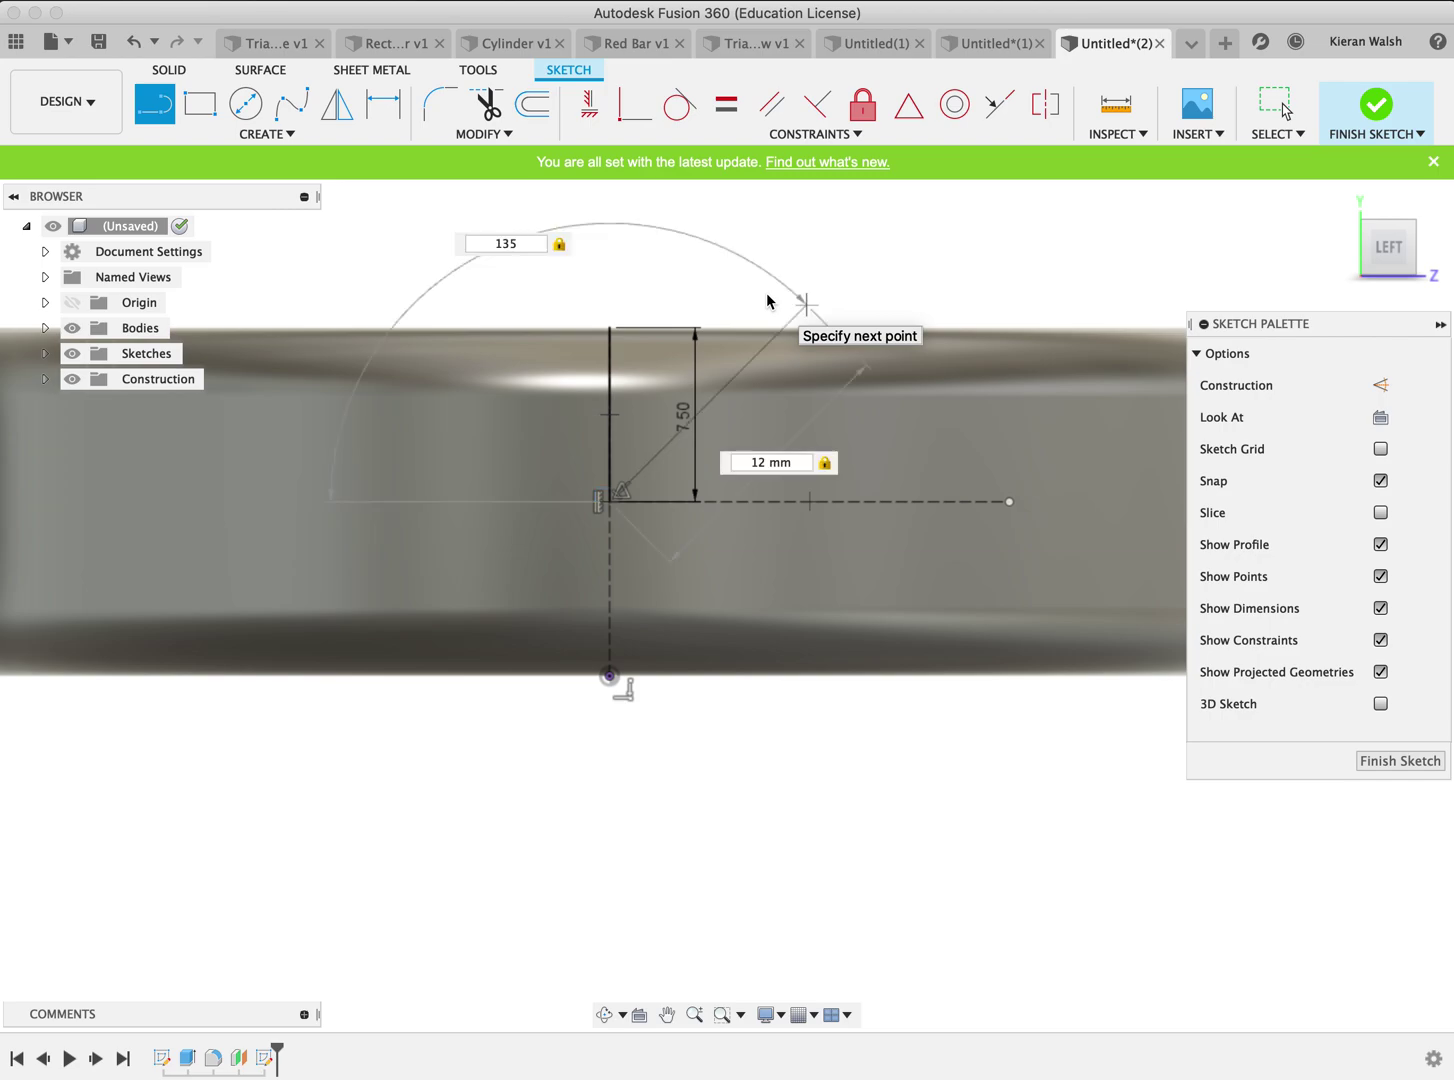
{"action": "key", "text": "Return"}
{"action": "key", "text": "Escape"}
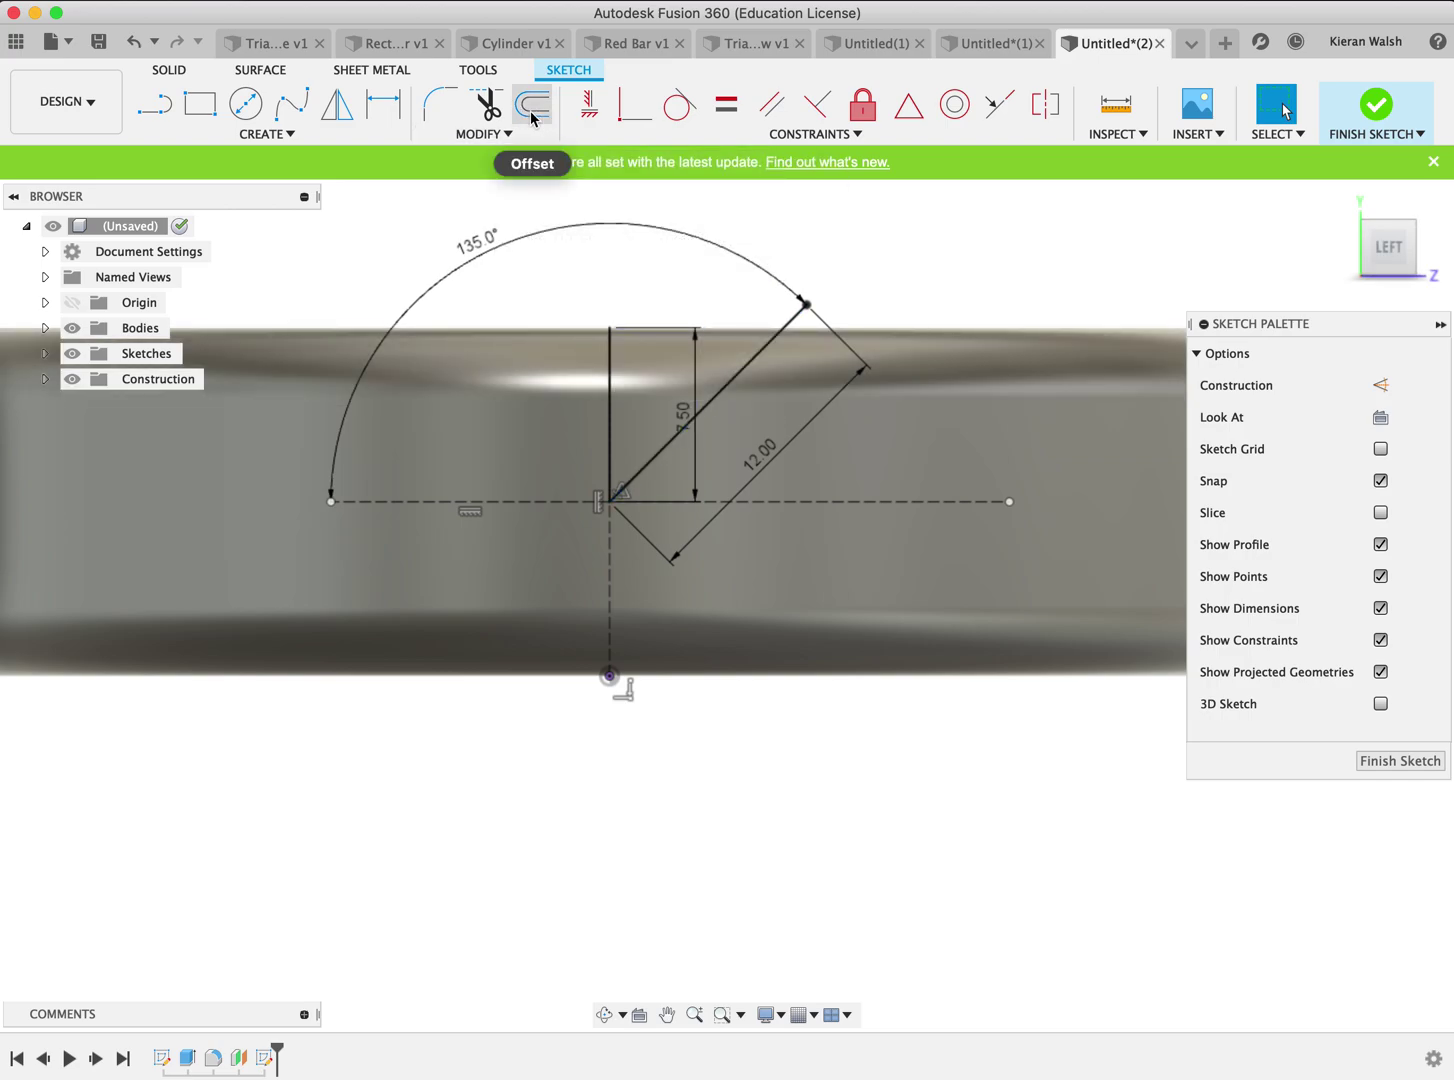
Draw a second 12 mm line at 135° downward from the same intersection point
{"action": "left_click", "coordinate": [166, 113]}
{"action": "left_click", "coordinate": [607, 503]}
{"action": "type", "text": "12"}
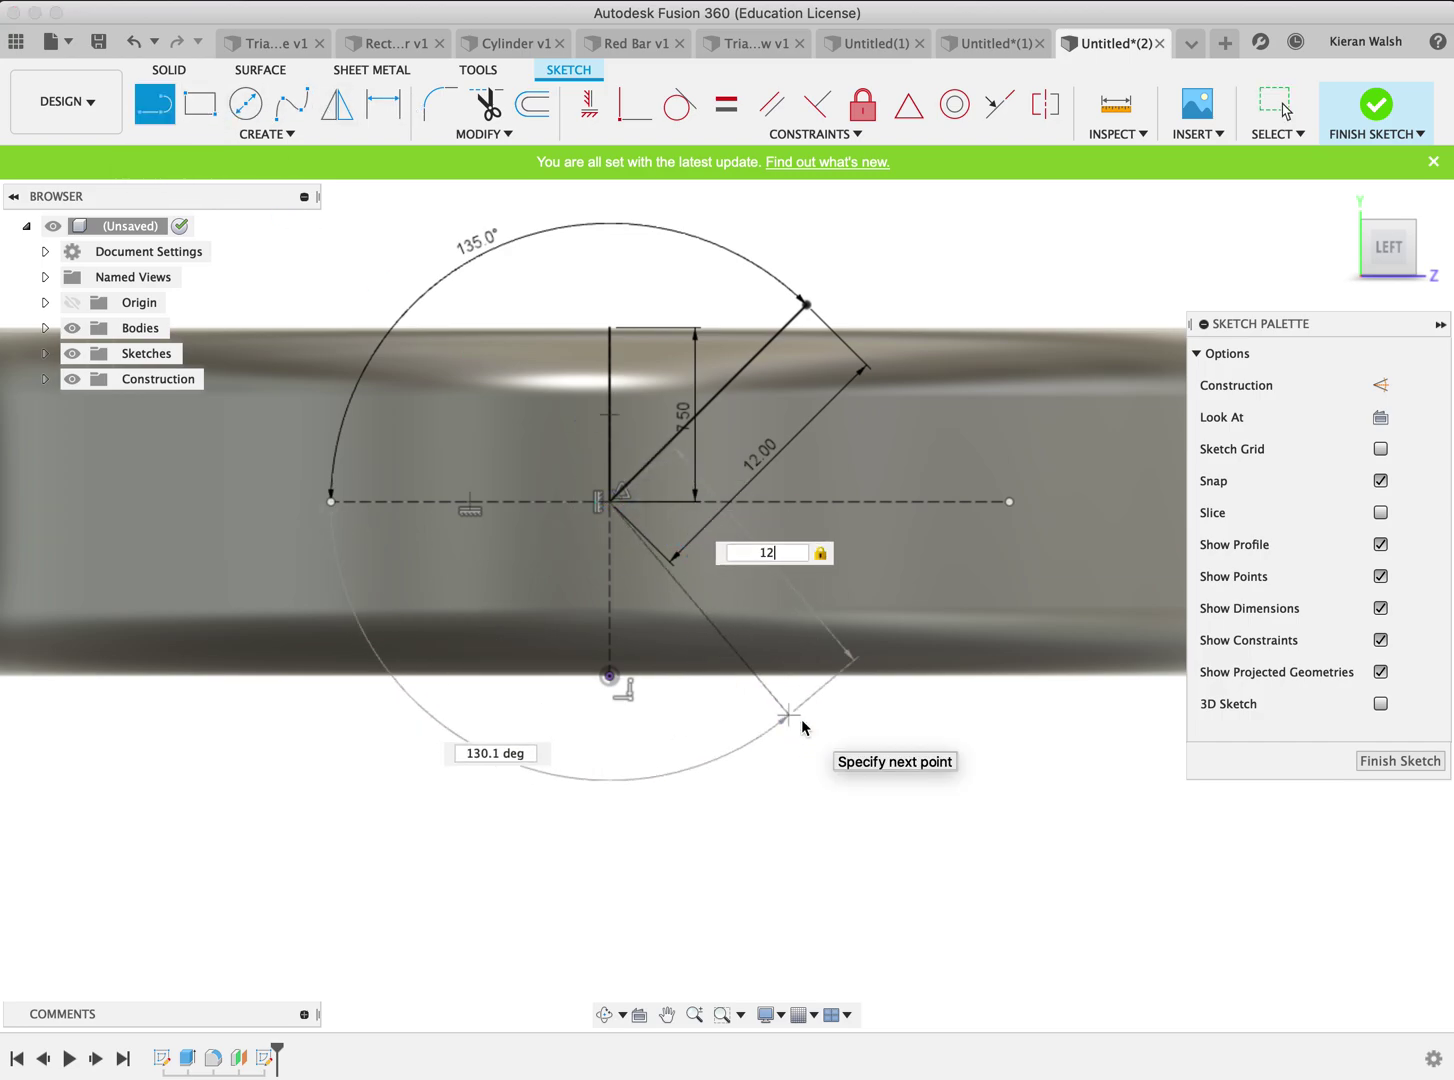
{"action": "key", "text": "Tab"}
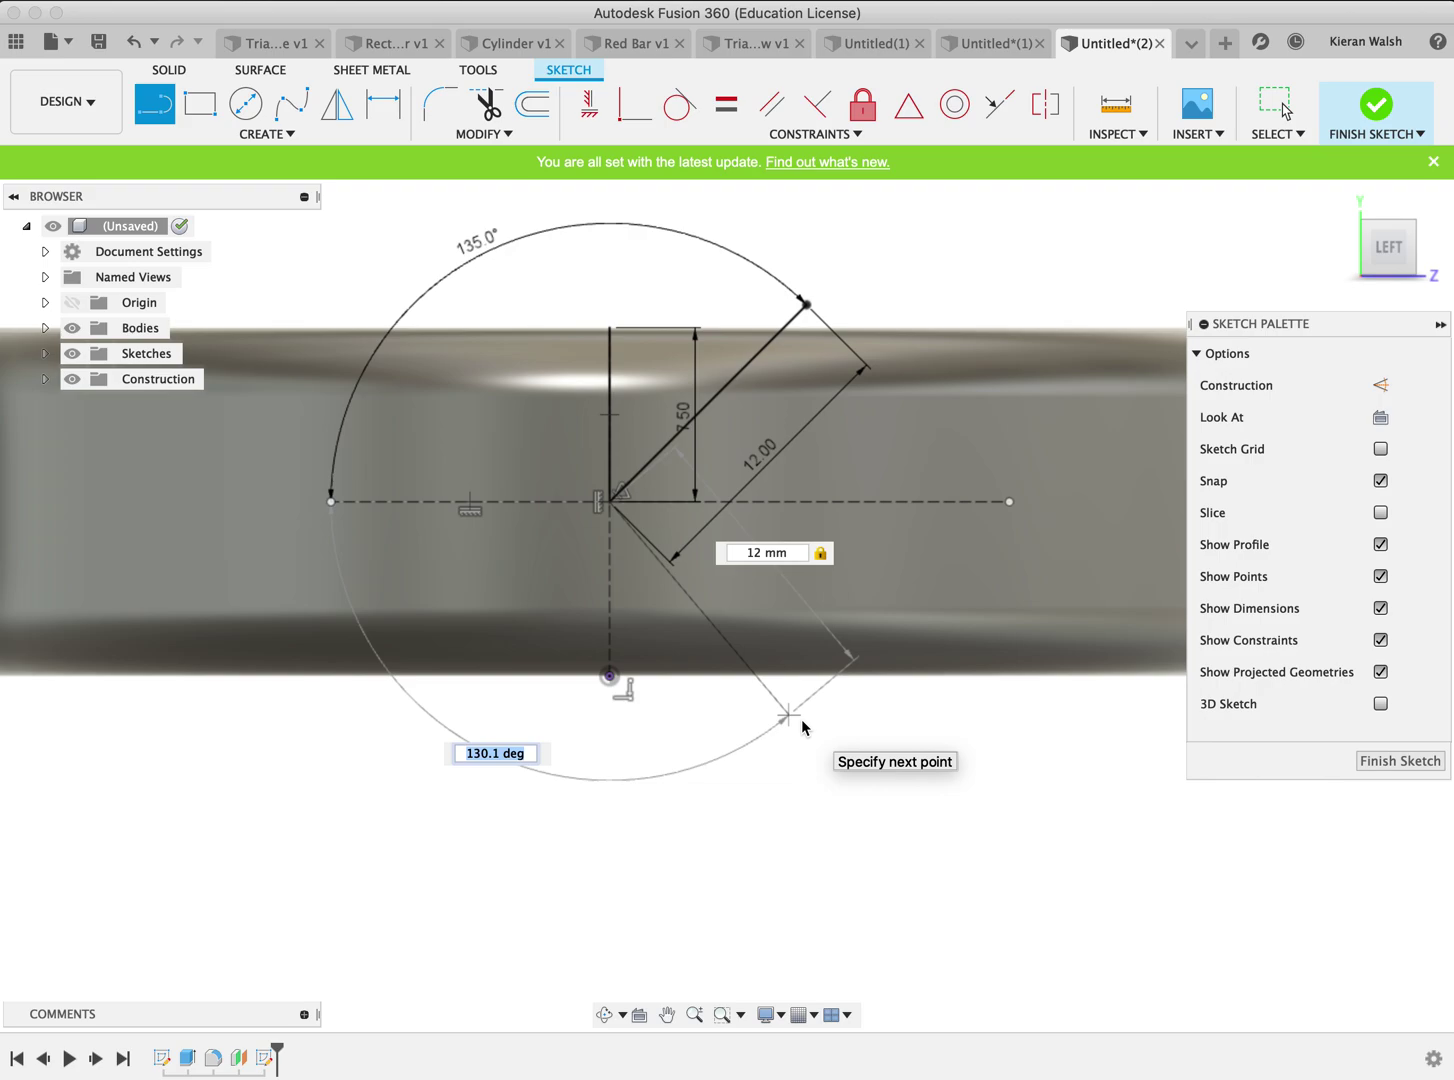
{"action": "type", "text": "135"}
{"action": "key", "text": "Tab"}
{"action": "key", "text": "Return"}
{"action": "key", "text": "Escape"}
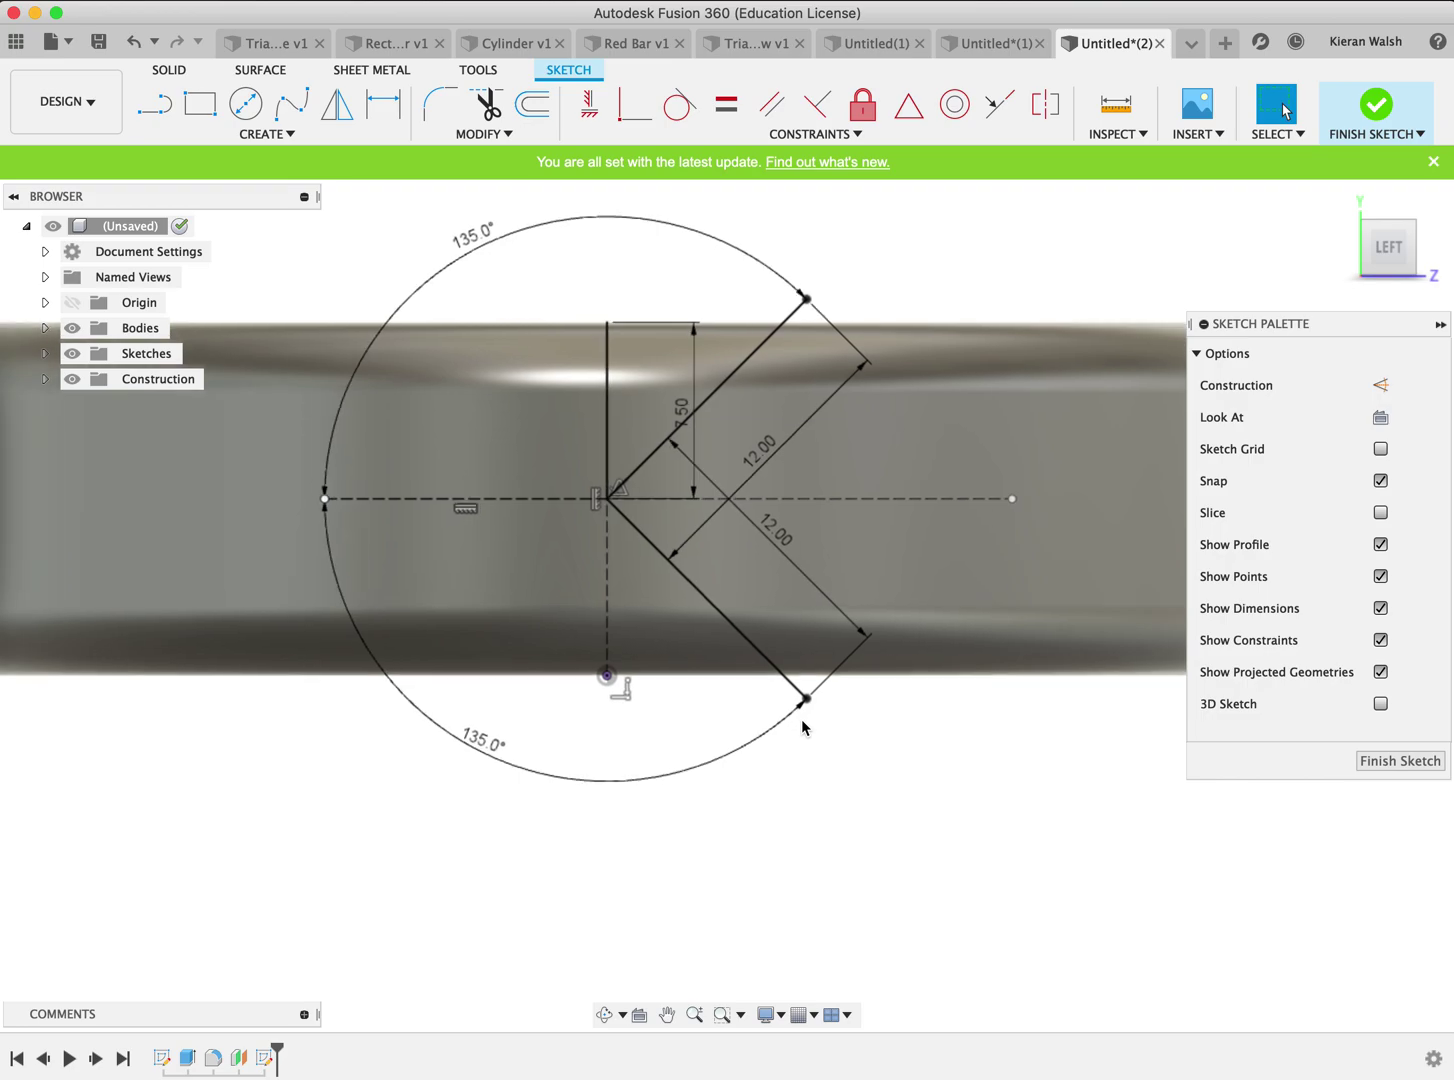
{"action": "scroll", "coordinate": [760, 525], "scroll_direction": "down", "scroll_amount": 1}
{"action": "scroll", "coordinate": [762, 525], "scroll_direction": "up", "scroll_amount": 3}
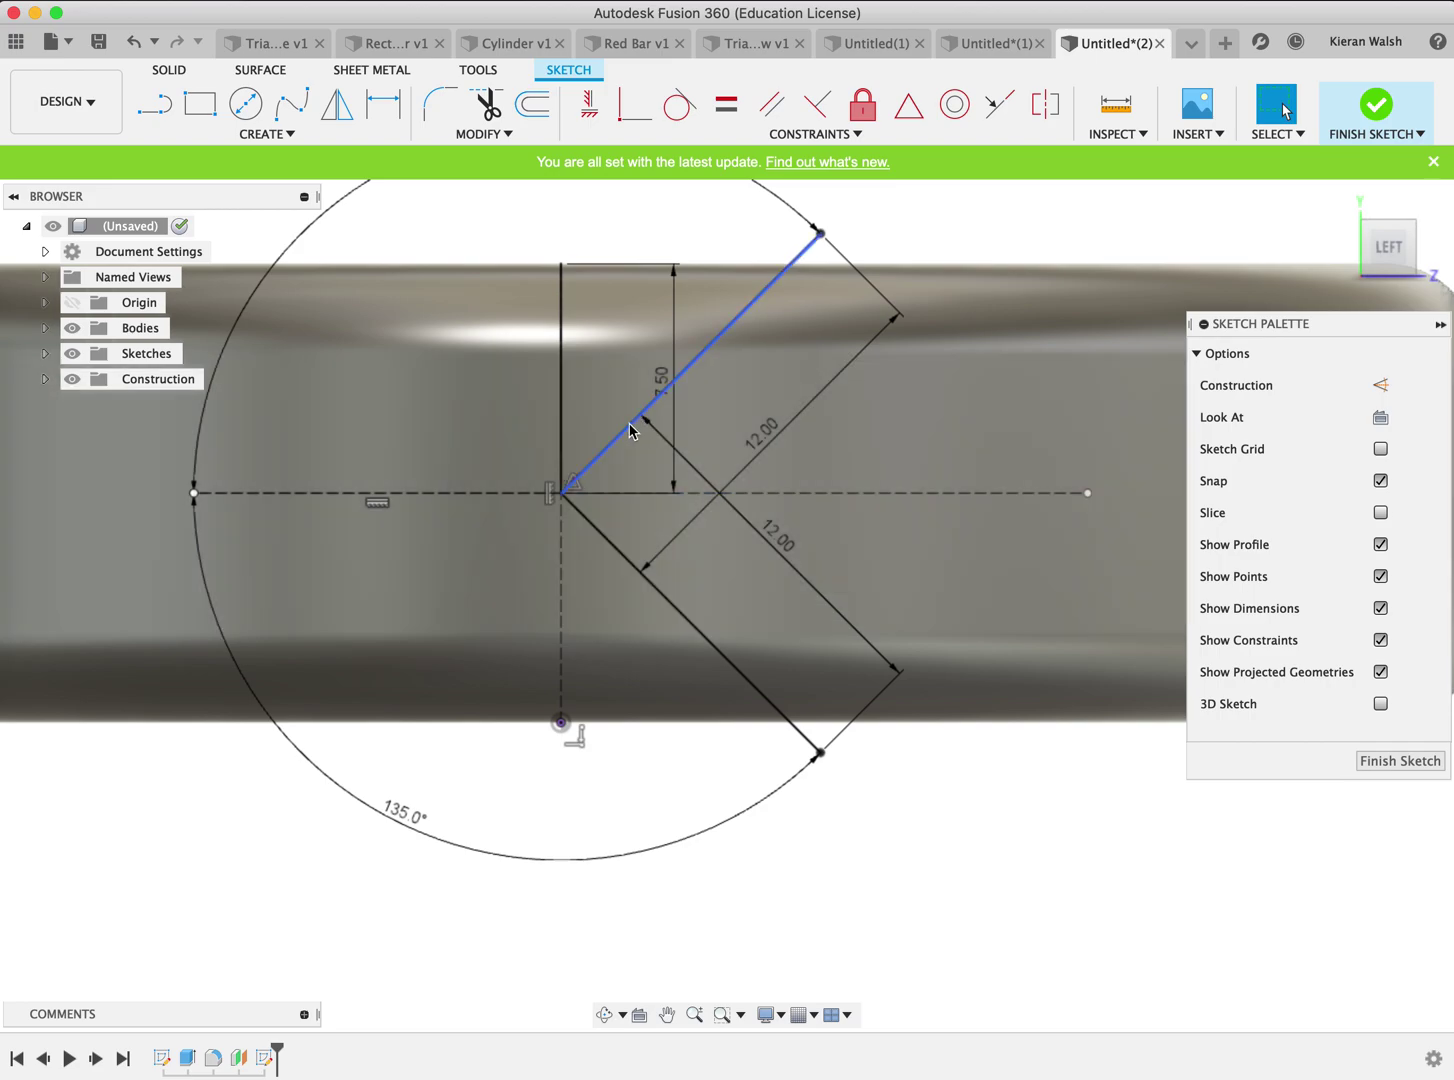
Offset the chevron lines by 0.5 mm
{"action": "left_click", "coordinate": [532, 103]}
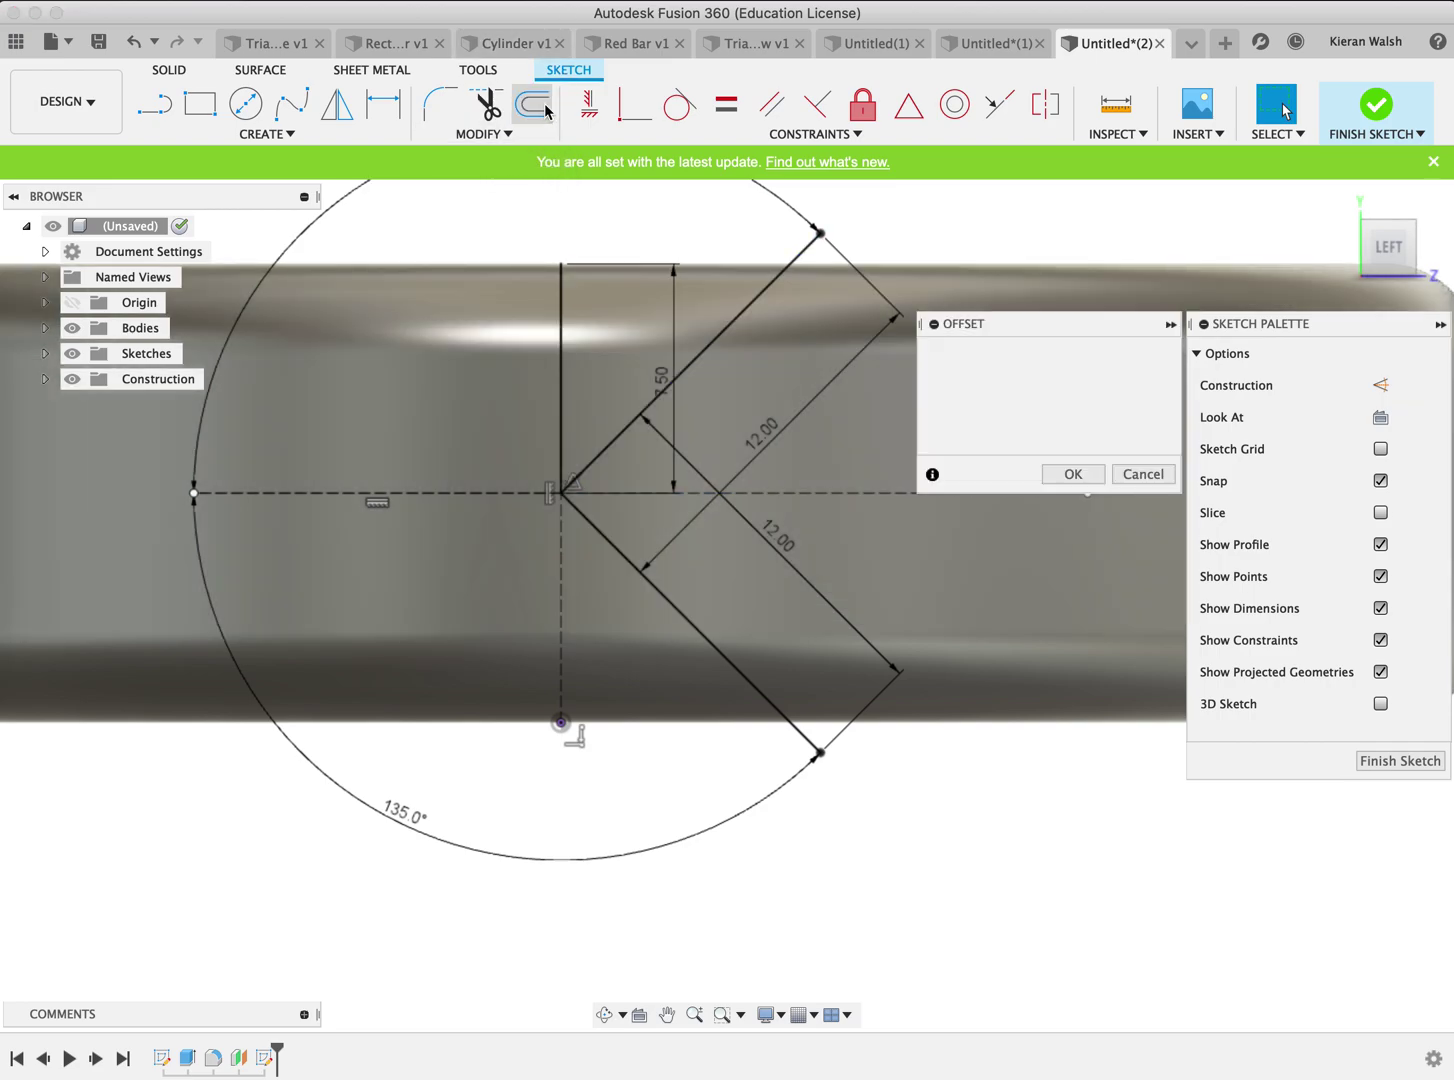
{"action": "left_click", "coordinate": [678, 372]}
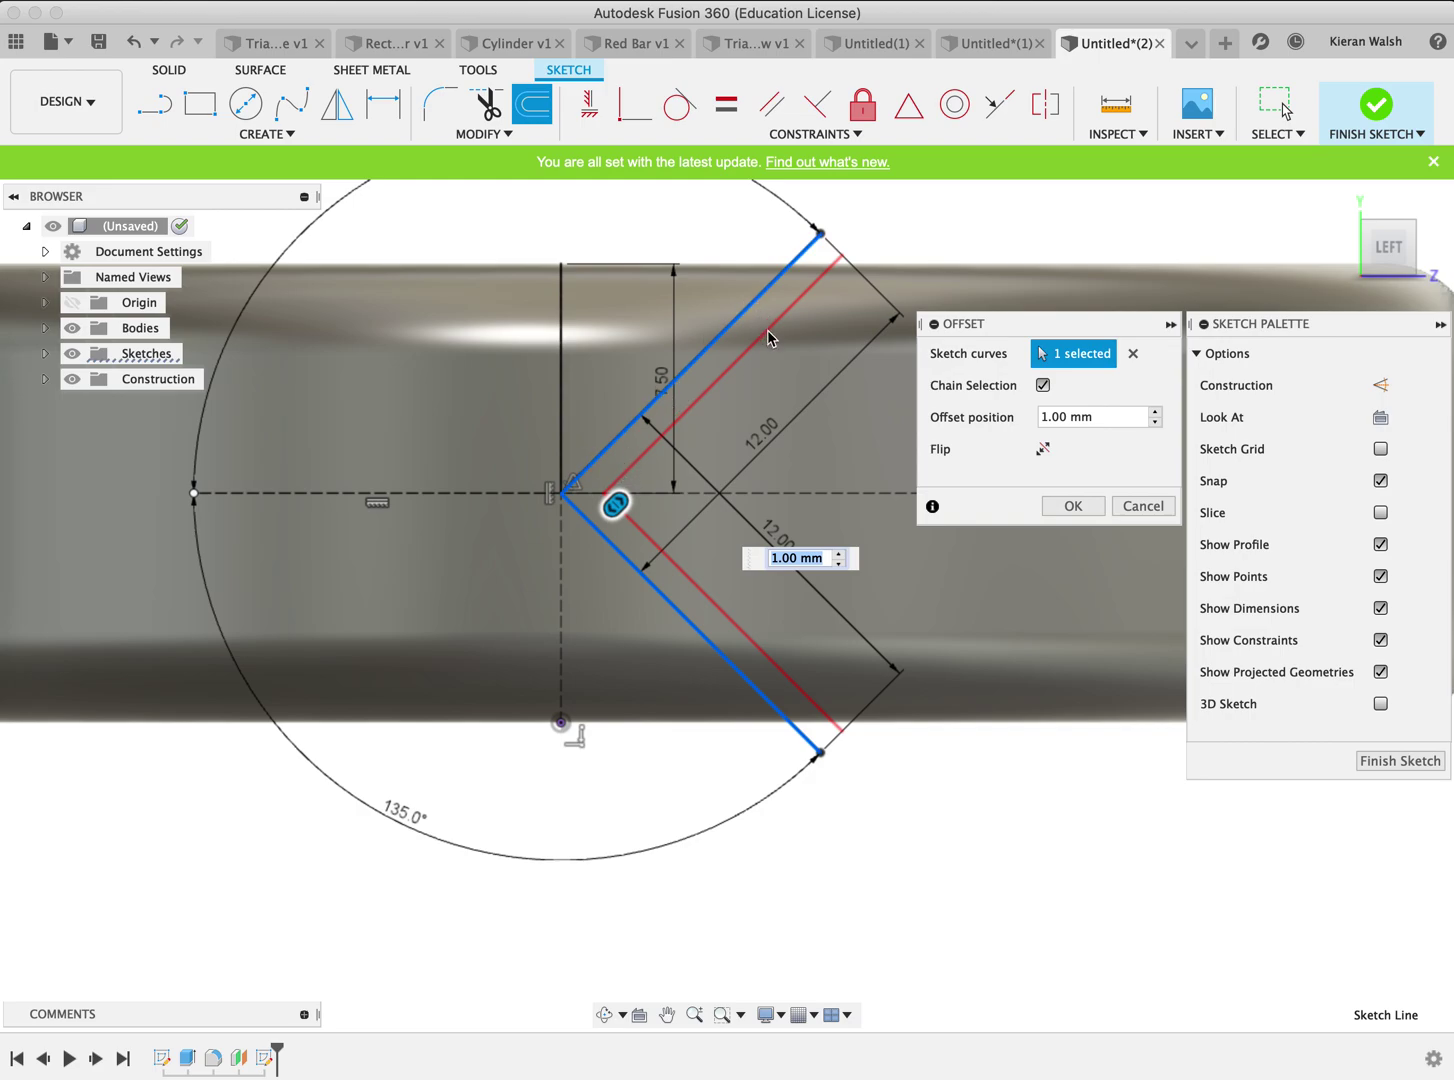
{"action": "left_click_drag", "start_coordinate": [1100, 417], "coordinate": [1016, 420]}
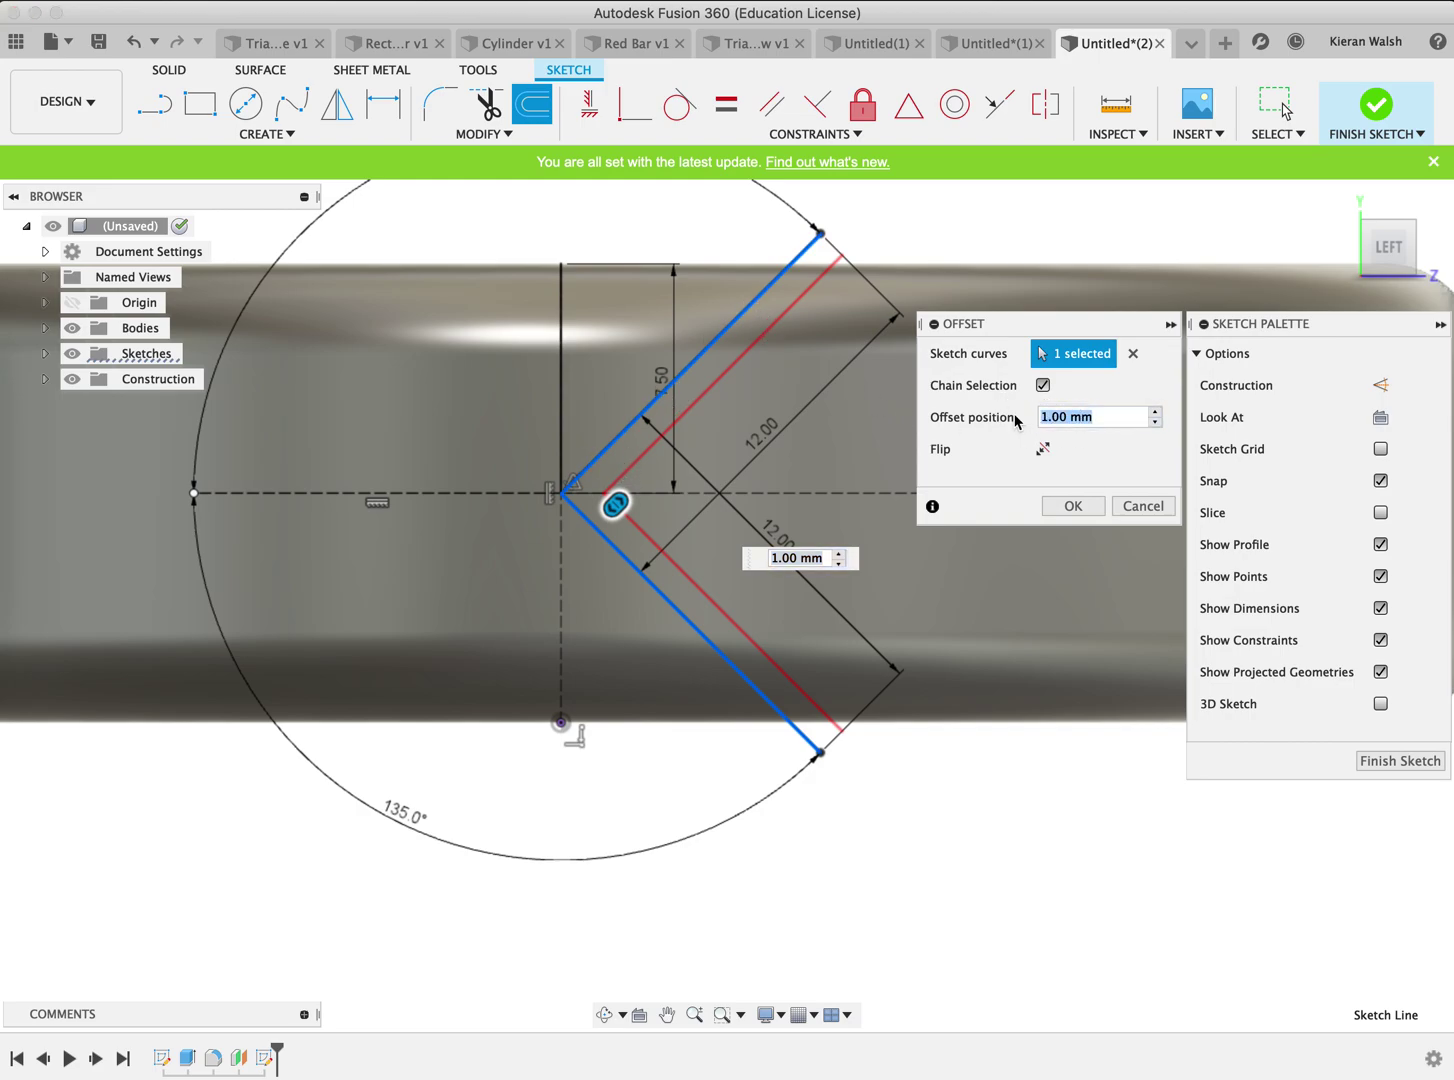
{"action": "type", "text": ".5"}
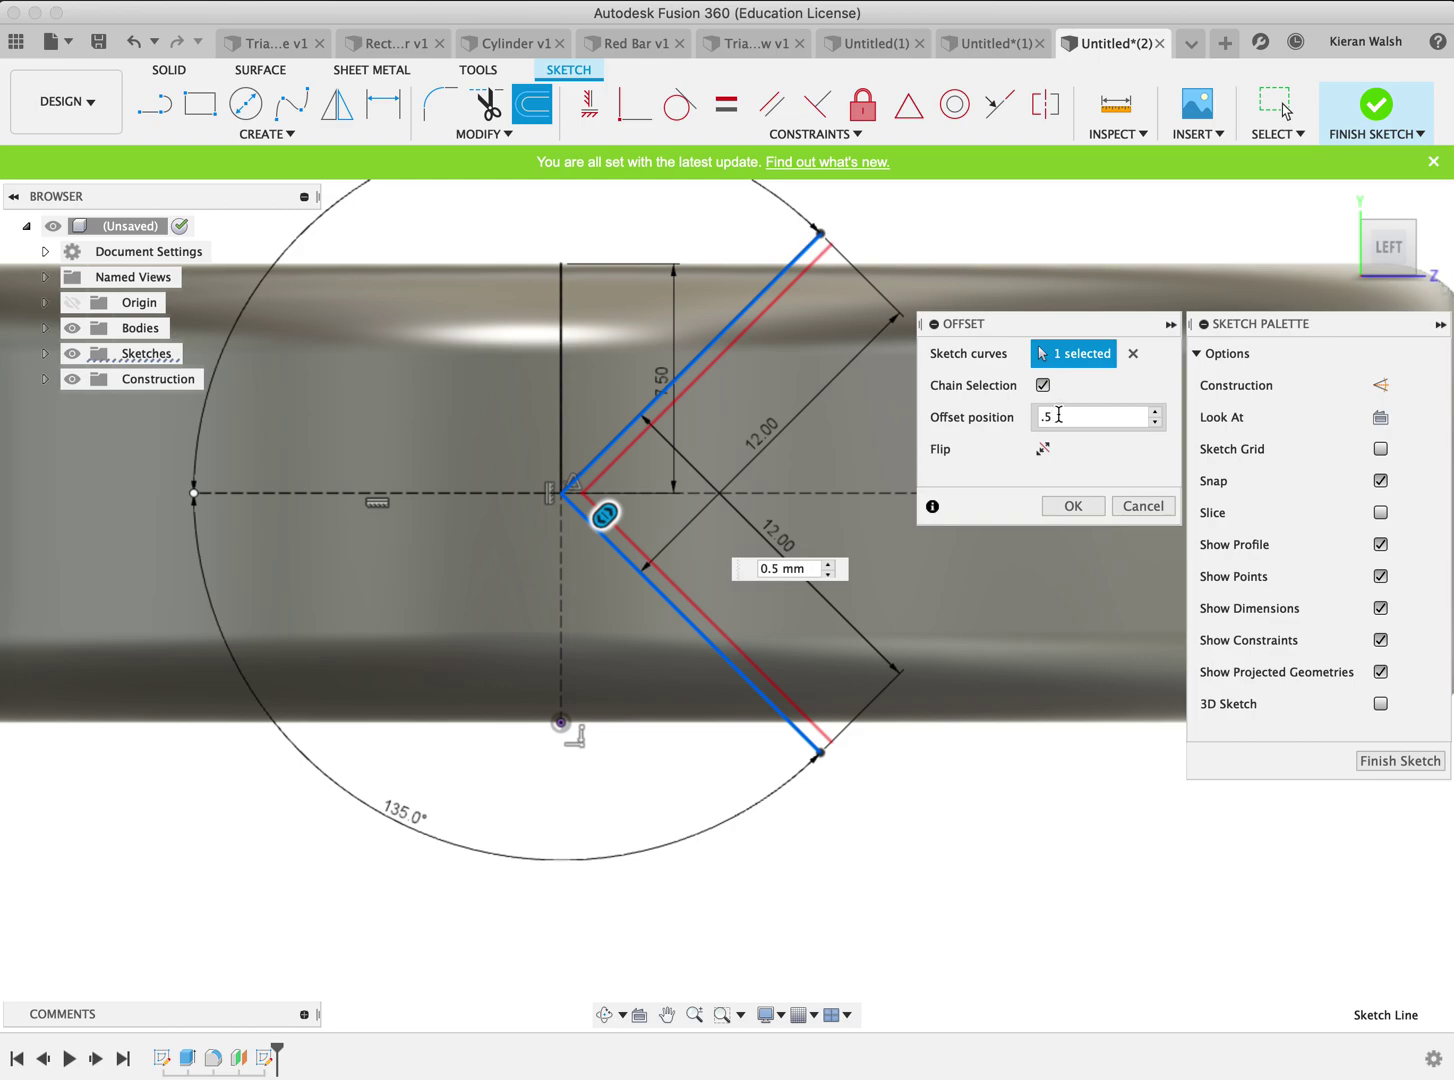
{"action": "left_click", "coordinate": [1088, 508]}
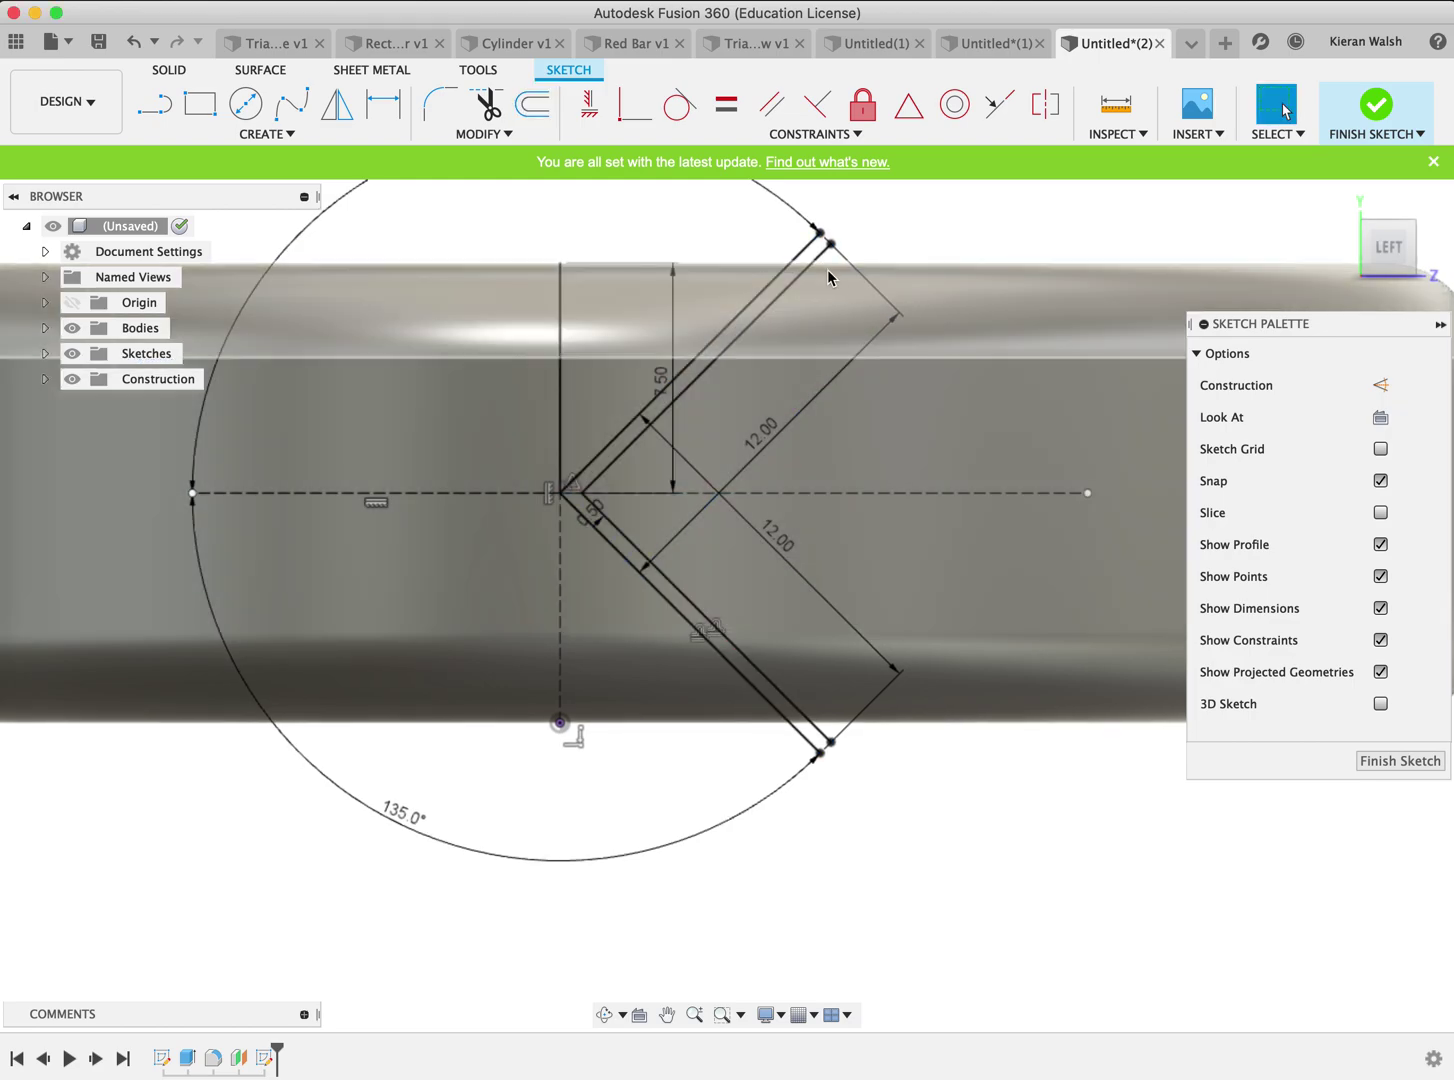
Close both ends of the chevron strip with lines and finish the sketch
{"action": "key", "text": "l"}
{"action": "left_click", "coordinate": [831, 244]}
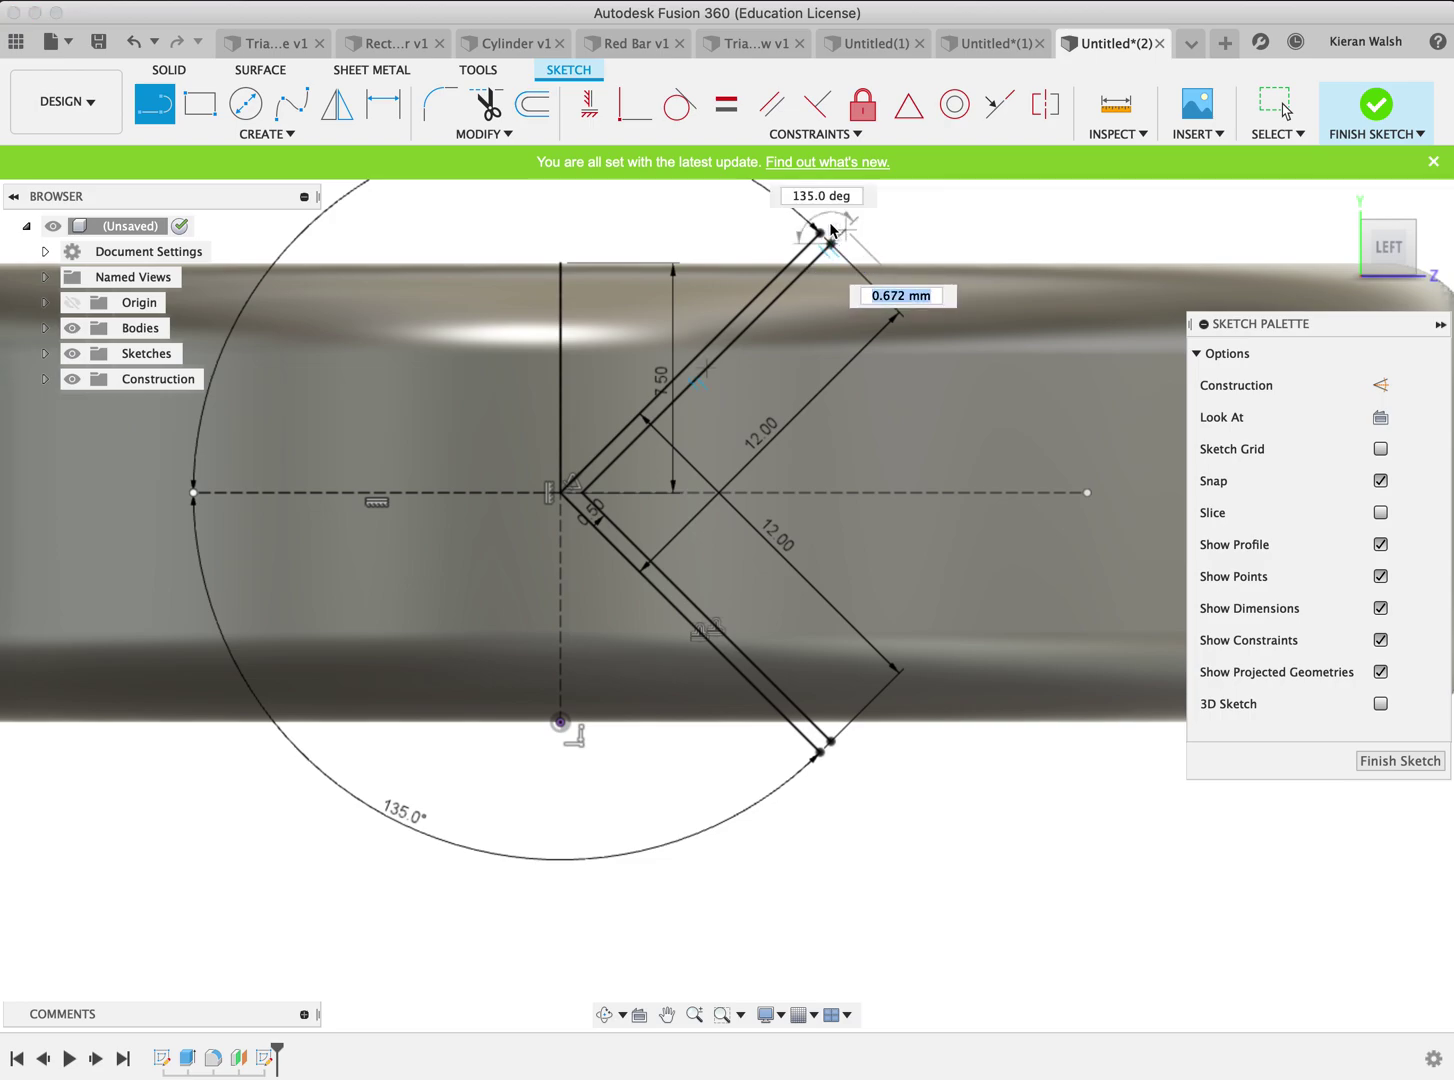
{"action": "left_click", "coordinate": [831, 742]}
{"action": "left_click", "coordinate": [820, 753]}
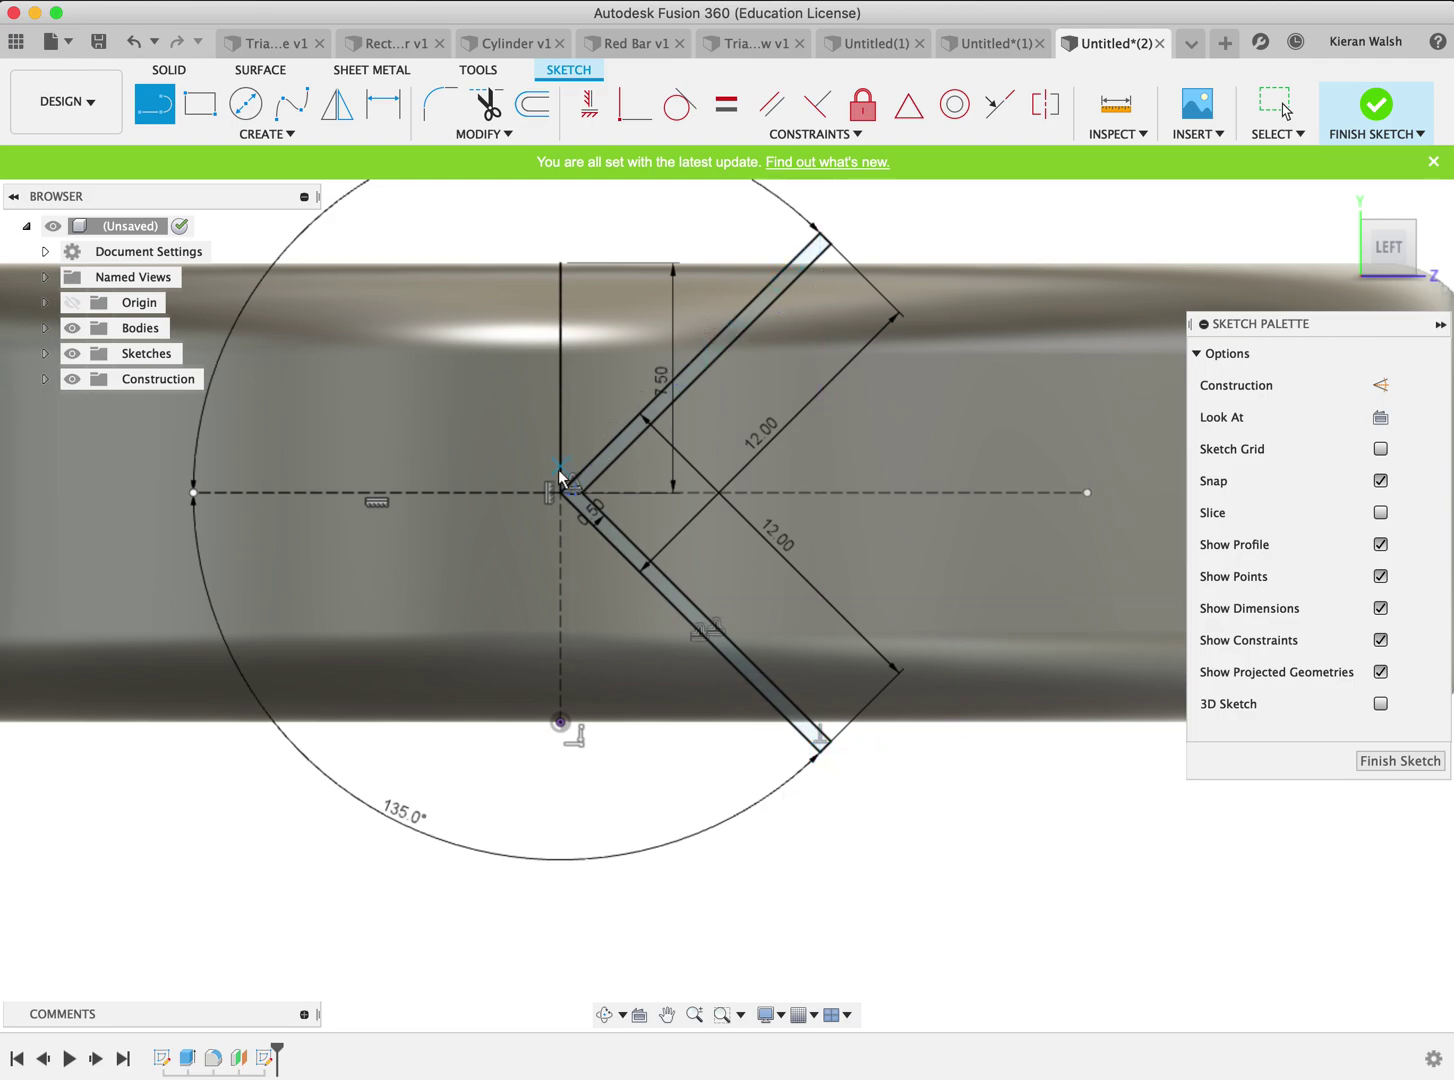
{"action": "left_click", "coordinate": [1376, 108]}
{"action": "mouse_move", "coordinate": [1375, 255]}
{"action": "left_mouse_down"}
{"action": "mouse_move", "coordinate": [1380, 146]}
{"action": "mouse_move", "coordinate": [1324, 156]}
{"action": "left_mouse_up"}
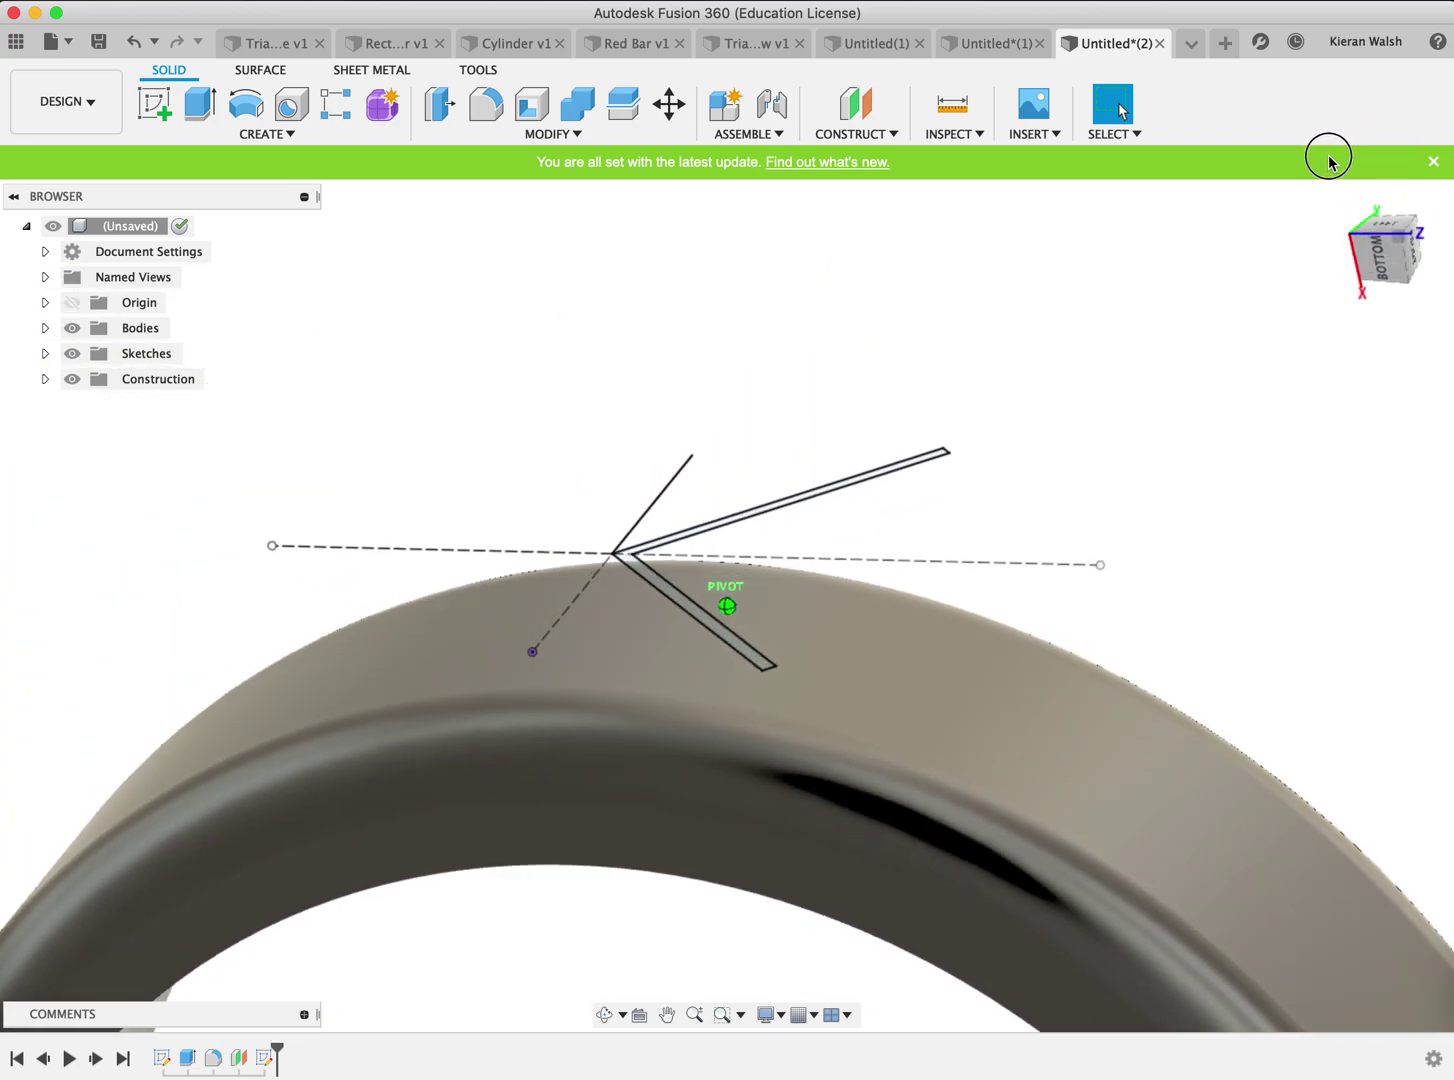
Extrude the 0.5 mm chevron strip into the ring as a cut, forming a V-shaped groove in the outer face
{"action": "left_click", "coordinate": [202, 104]}
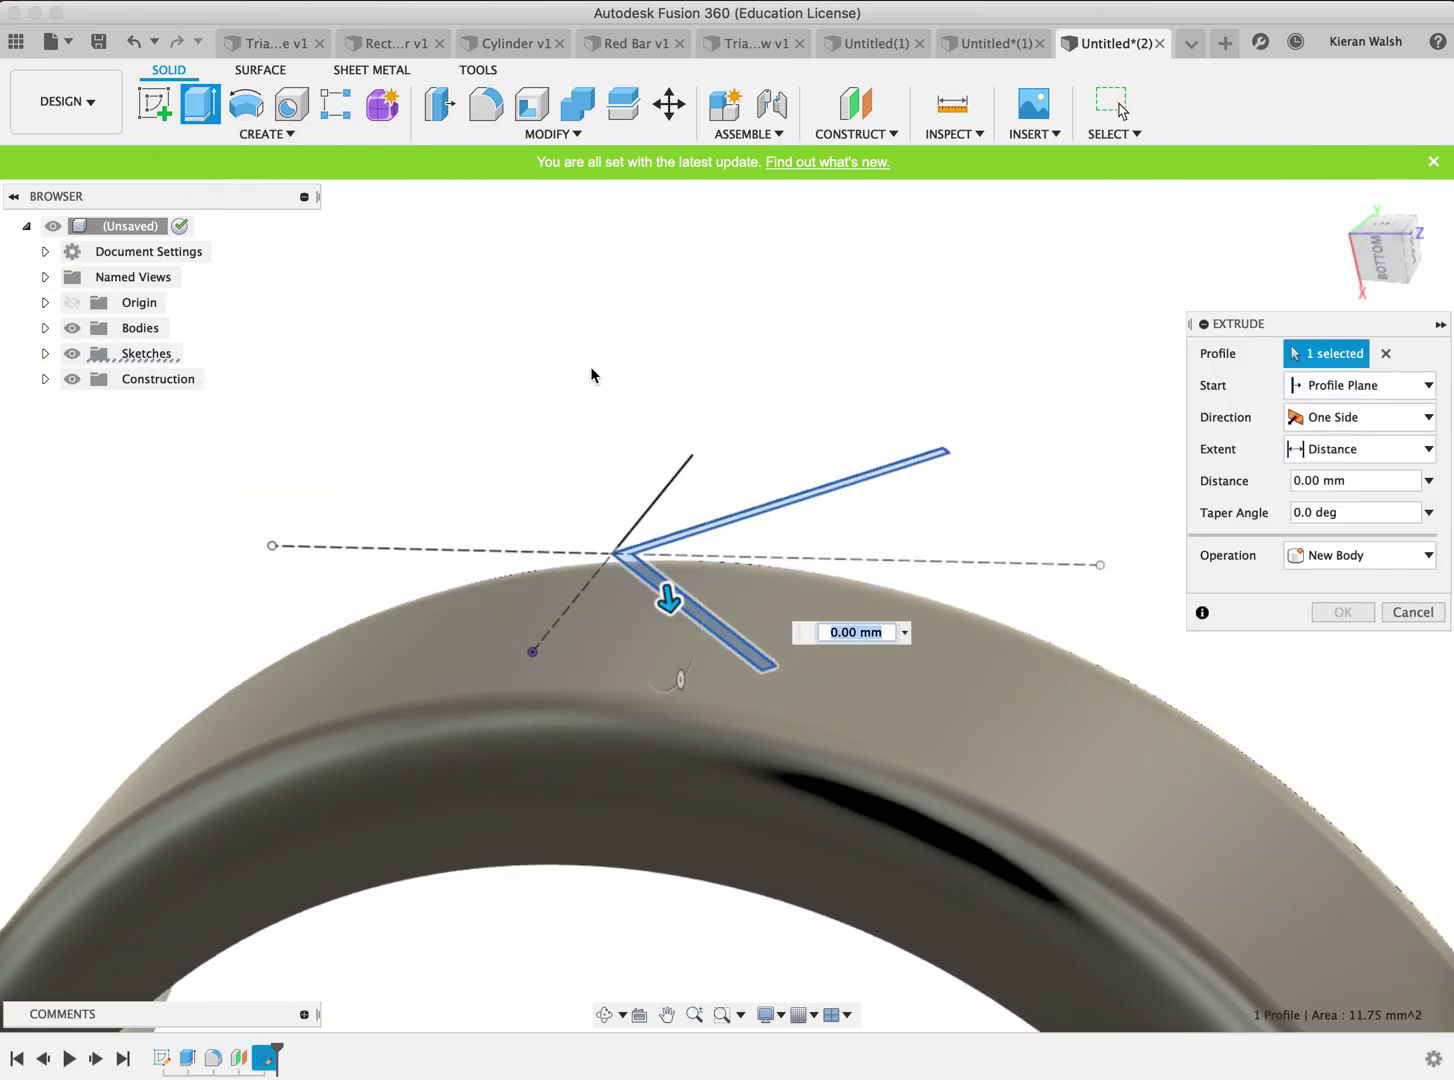
{"action": "left_click_drag", "start_coordinate": [661, 590], "coordinate": [655, 740]}
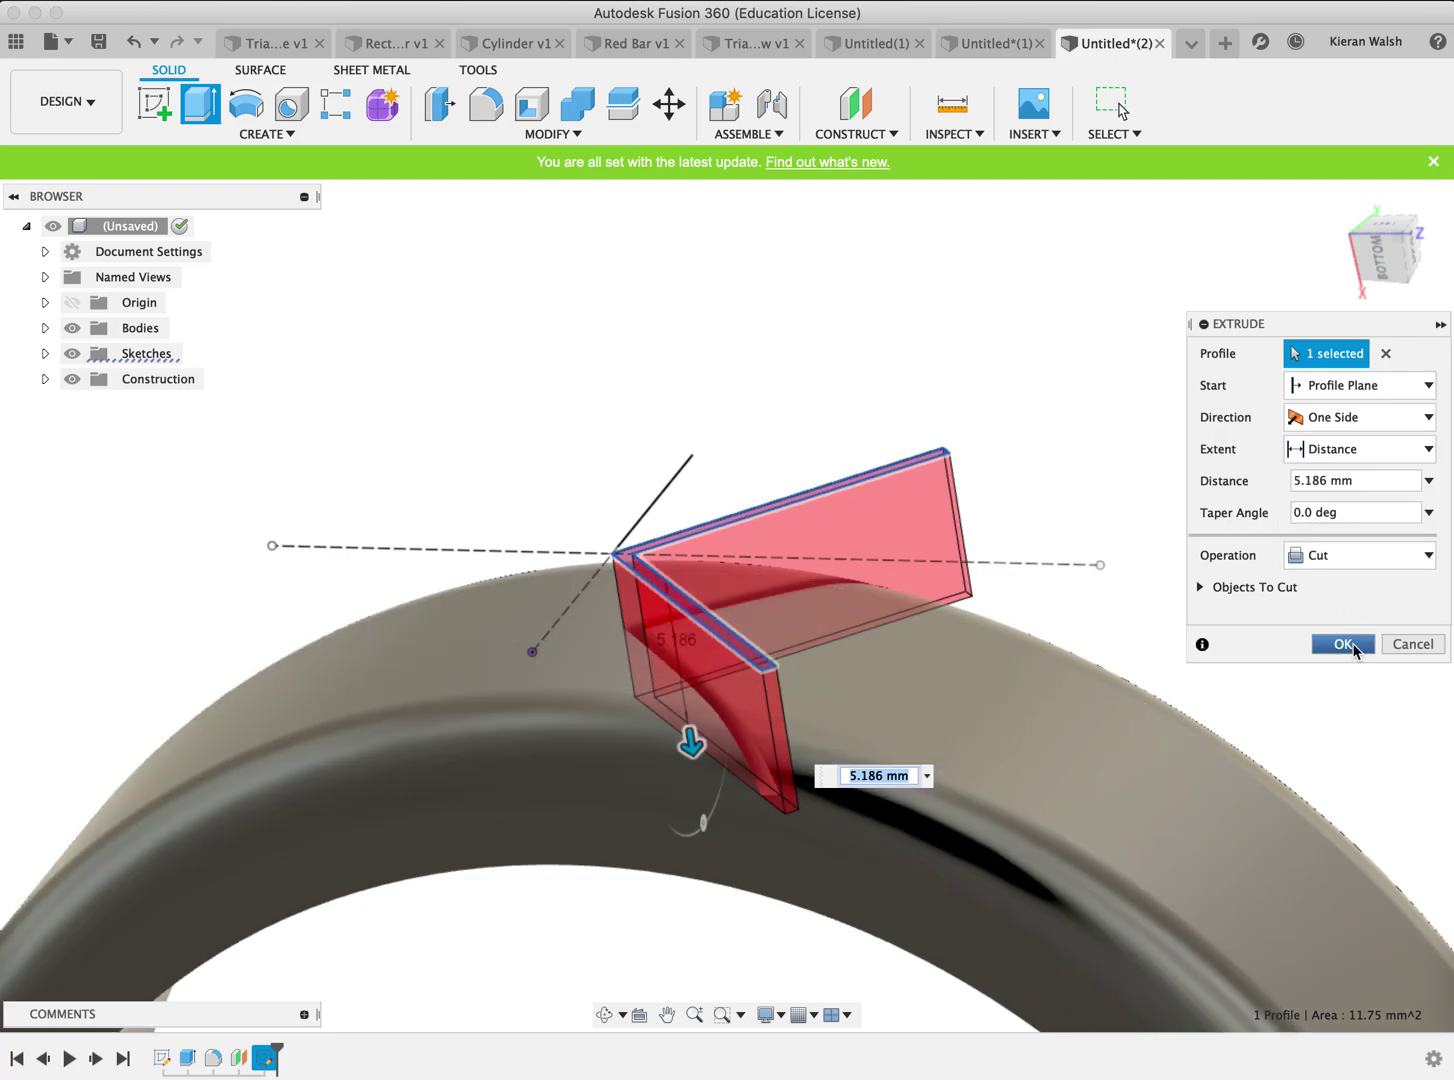
{"action": "left_click", "coordinate": [1343, 643]}
{"action": "mouse_move", "coordinate": [1335, 313]}
{"action": "middle_mouse_down", "text": "shift"}
{"action": "mouse_move", "coordinate": [1340, 334]}
{"action": "mouse_move", "coordinate": [1395, 319]}
{"action": "mouse_move", "coordinate": [1389, 331]}
{"action": "mouse_move", "coordinate": [1388, 266]}
{"action": "mouse_move", "coordinate": [1340, 279]}
{"action": "mouse_move", "coordinate": [1292, 328]}
{"action": "middle_mouse_up", "text": "shift"}
{"action": "scroll", "coordinate": [1139, 415], "scroll_direction": "down", "scroll_amount": 5}
{"action": "mouse_move", "coordinate": [1320, 301]}
{"action": "middle_mouse_down", "text": "shift"}
{"action": "mouse_move", "coordinate": [1376, 245]}
{"action": "mouse_move", "coordinate": [1378, 286]}
{"action": "mouse_move", "coordinate": [1418, 300]}
{"action": "middle_mouse_up", "text": "shift"}
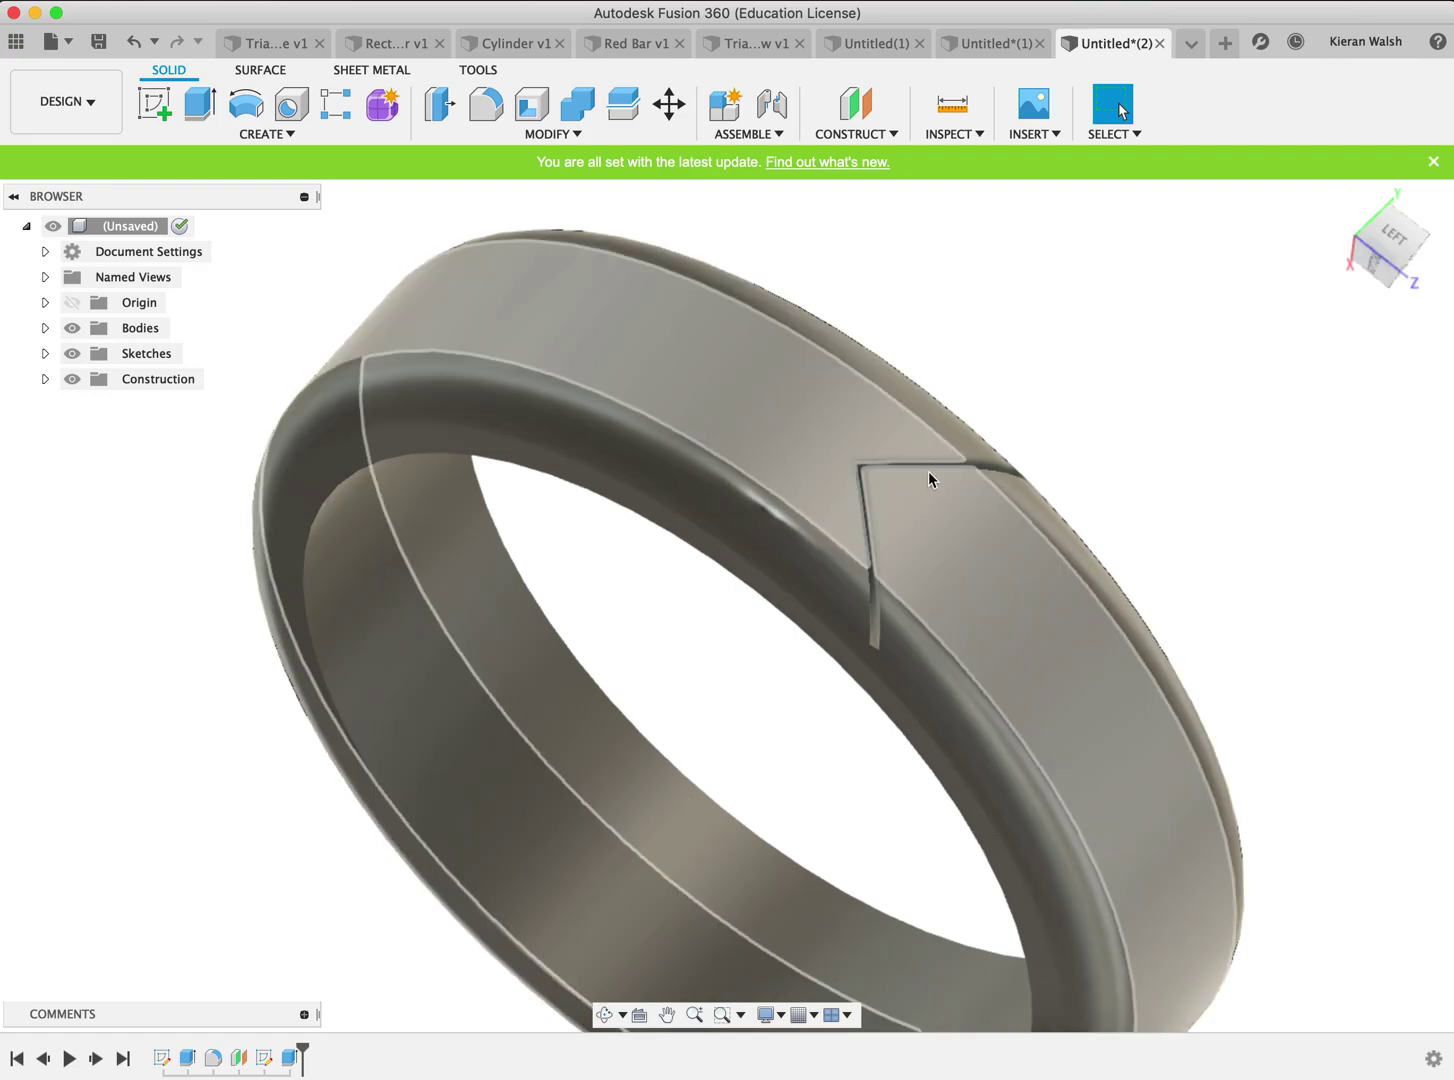
Start a Circular Pattern of type Features with Extrude2, the chevron groove cut, as the object
{"action": "left_click", "coordinate": [287, 133]}
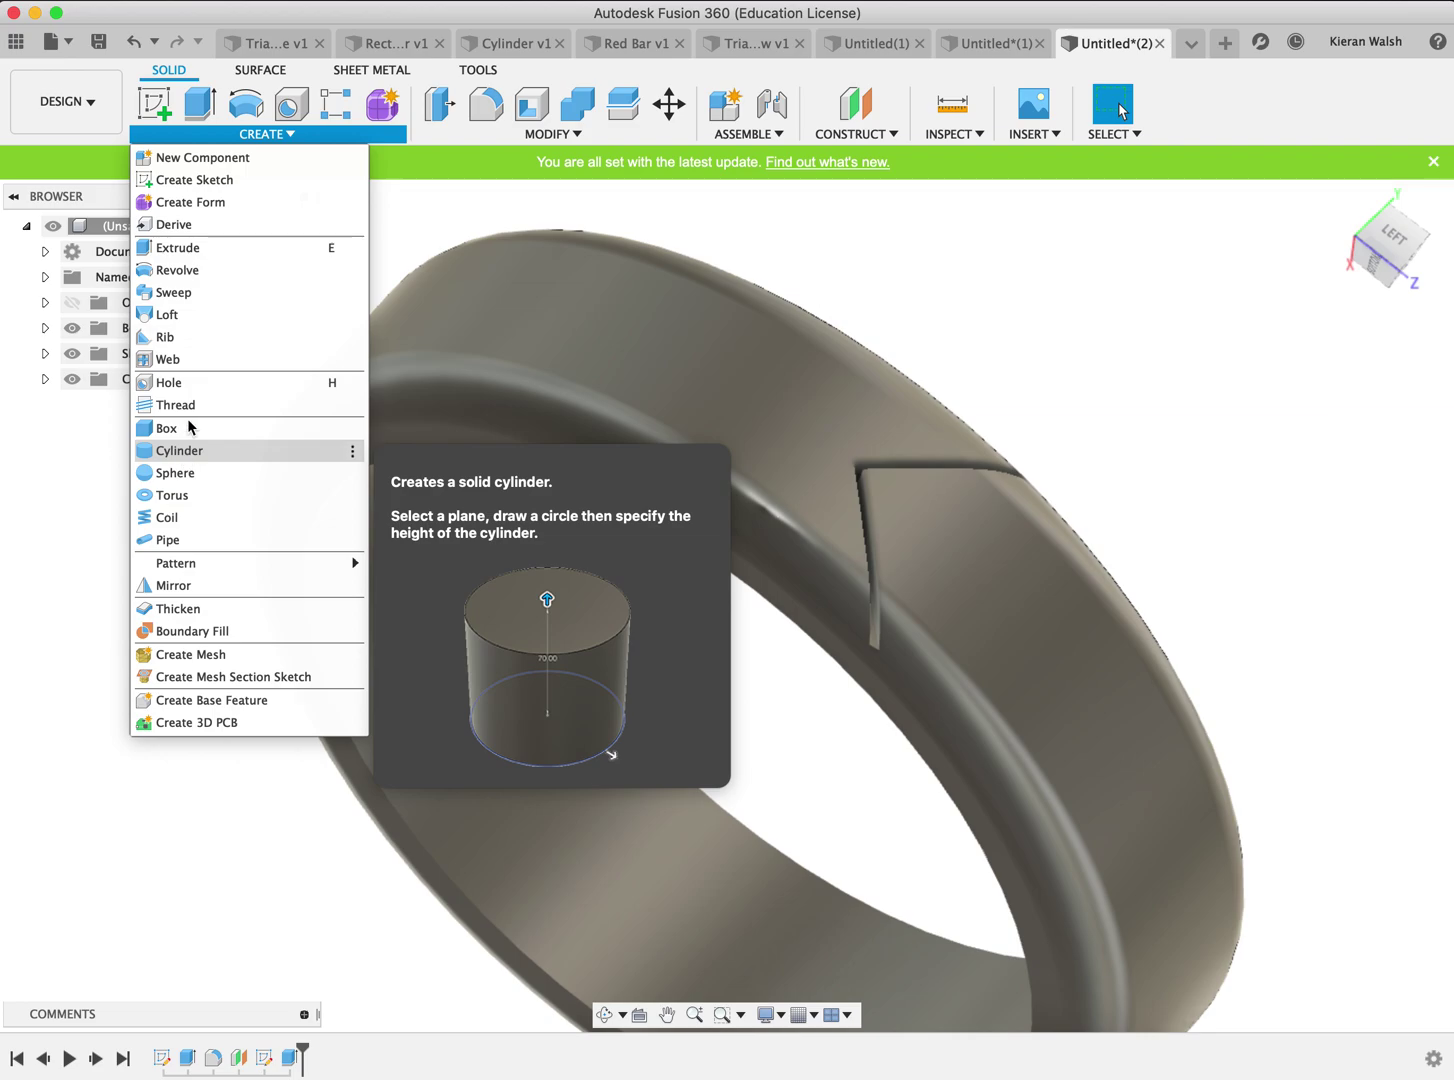
{"action": "mouse_move", "coordinate": [210, 566]}
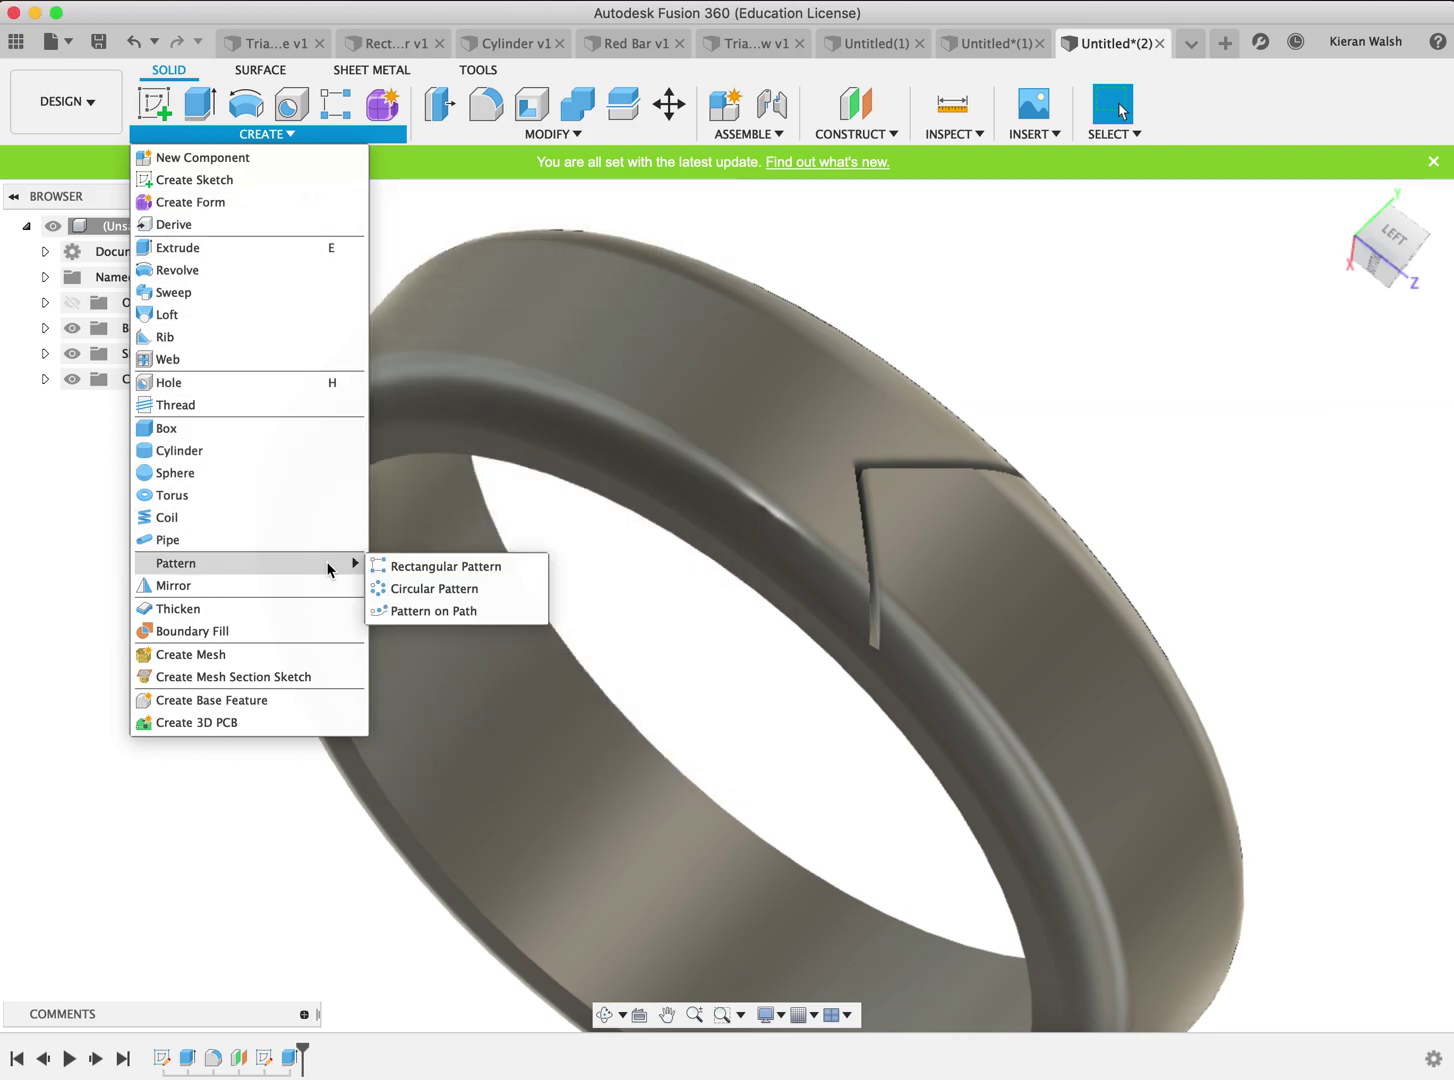
{"action": "left_click", "coordinate": [428, 589]}
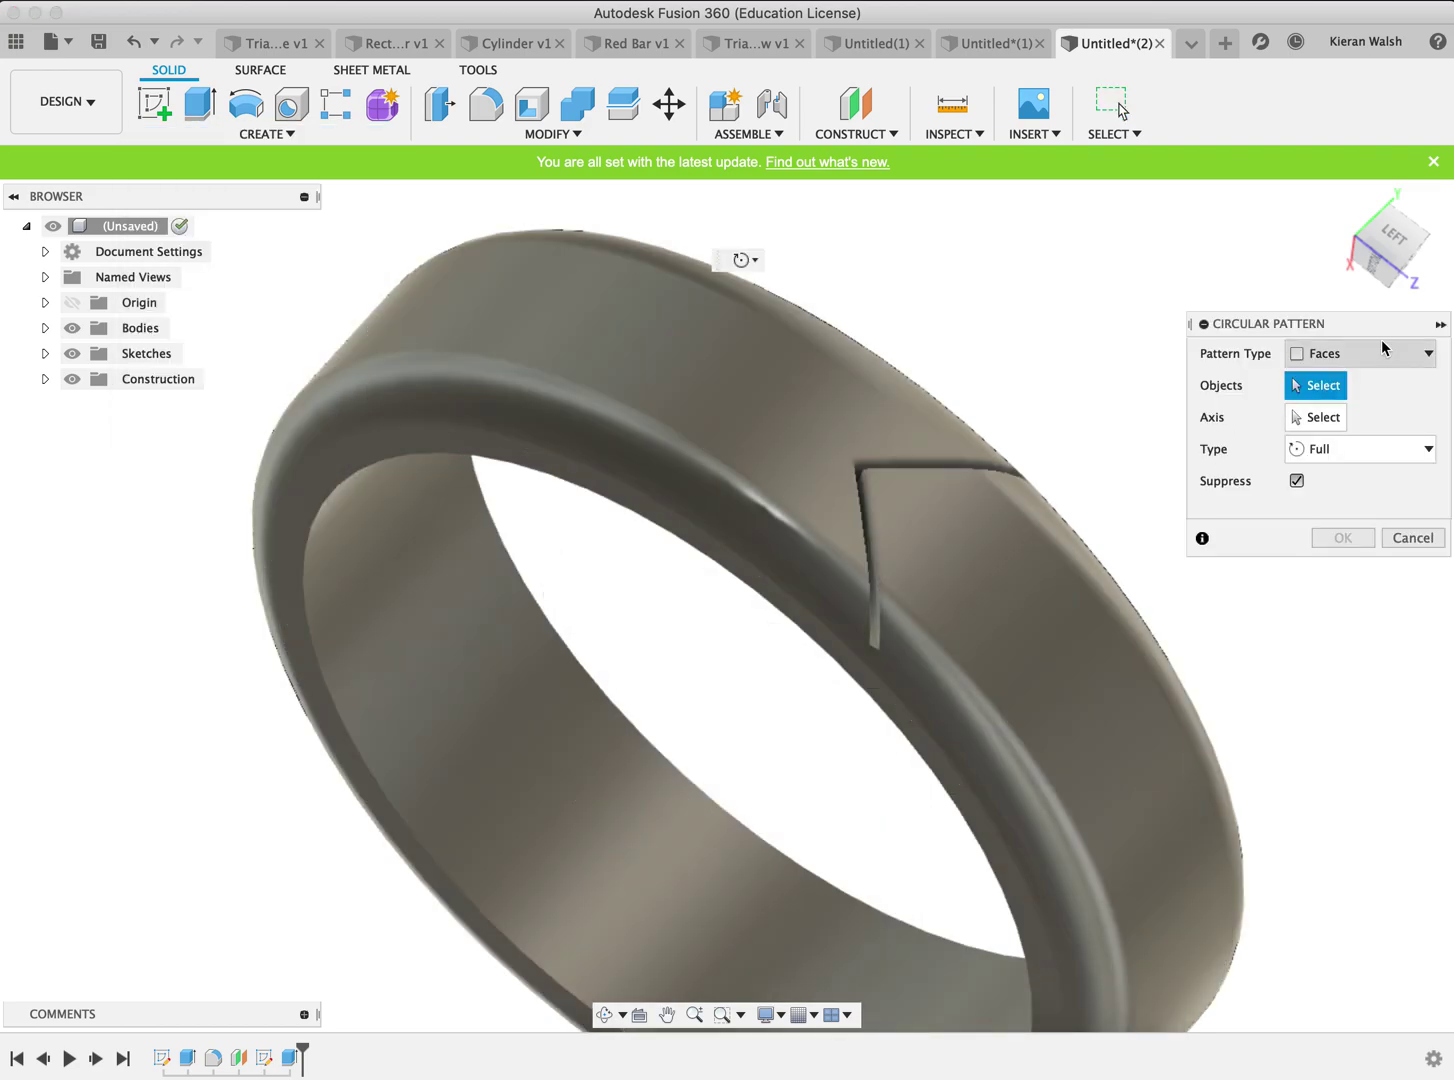
{"action": "left_click", "coordinate": [1386, 351]}
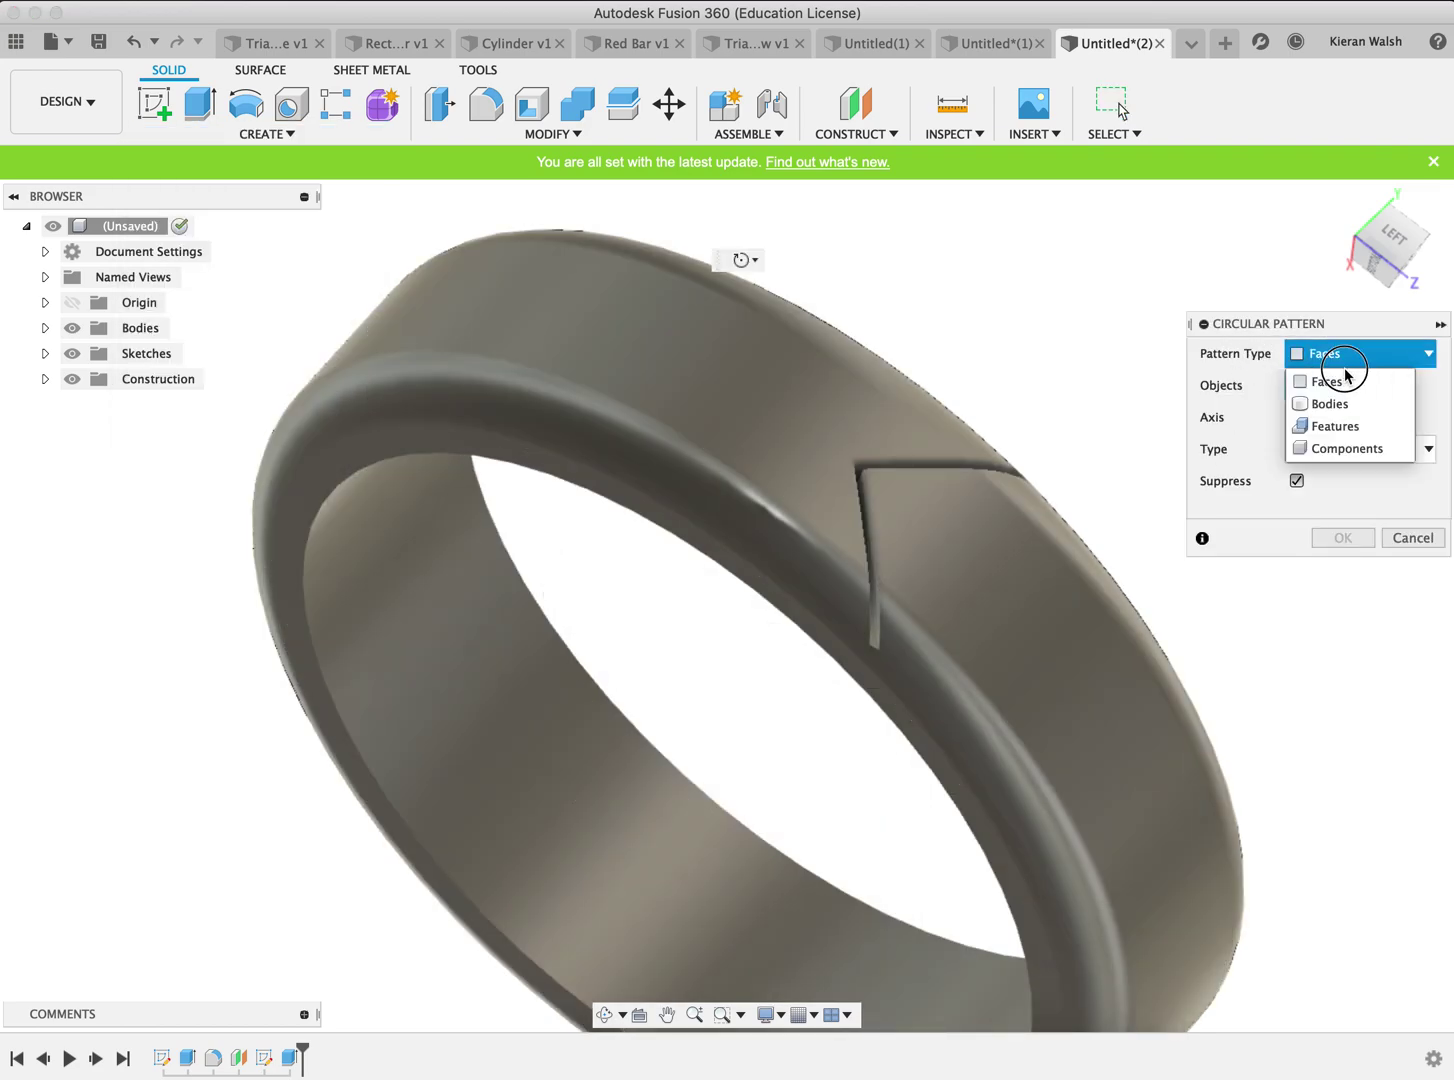
{"action": "left_click", "coordinate": [1343, 426]}
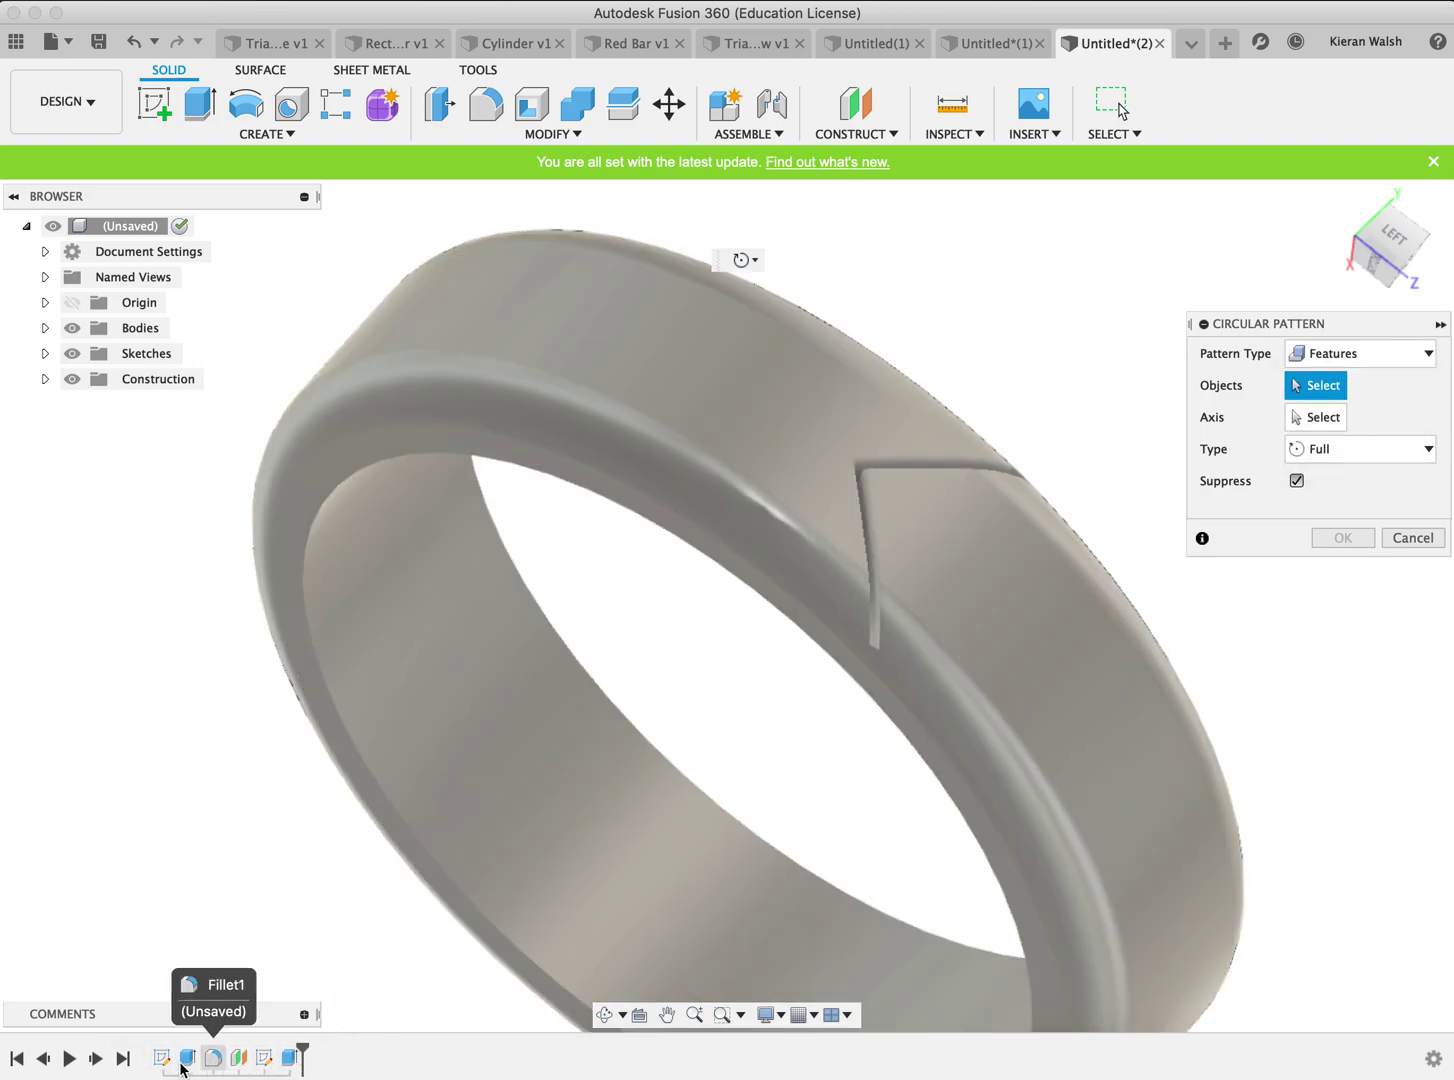
{"action": "left_click", "coordinate": [289, 1060]}
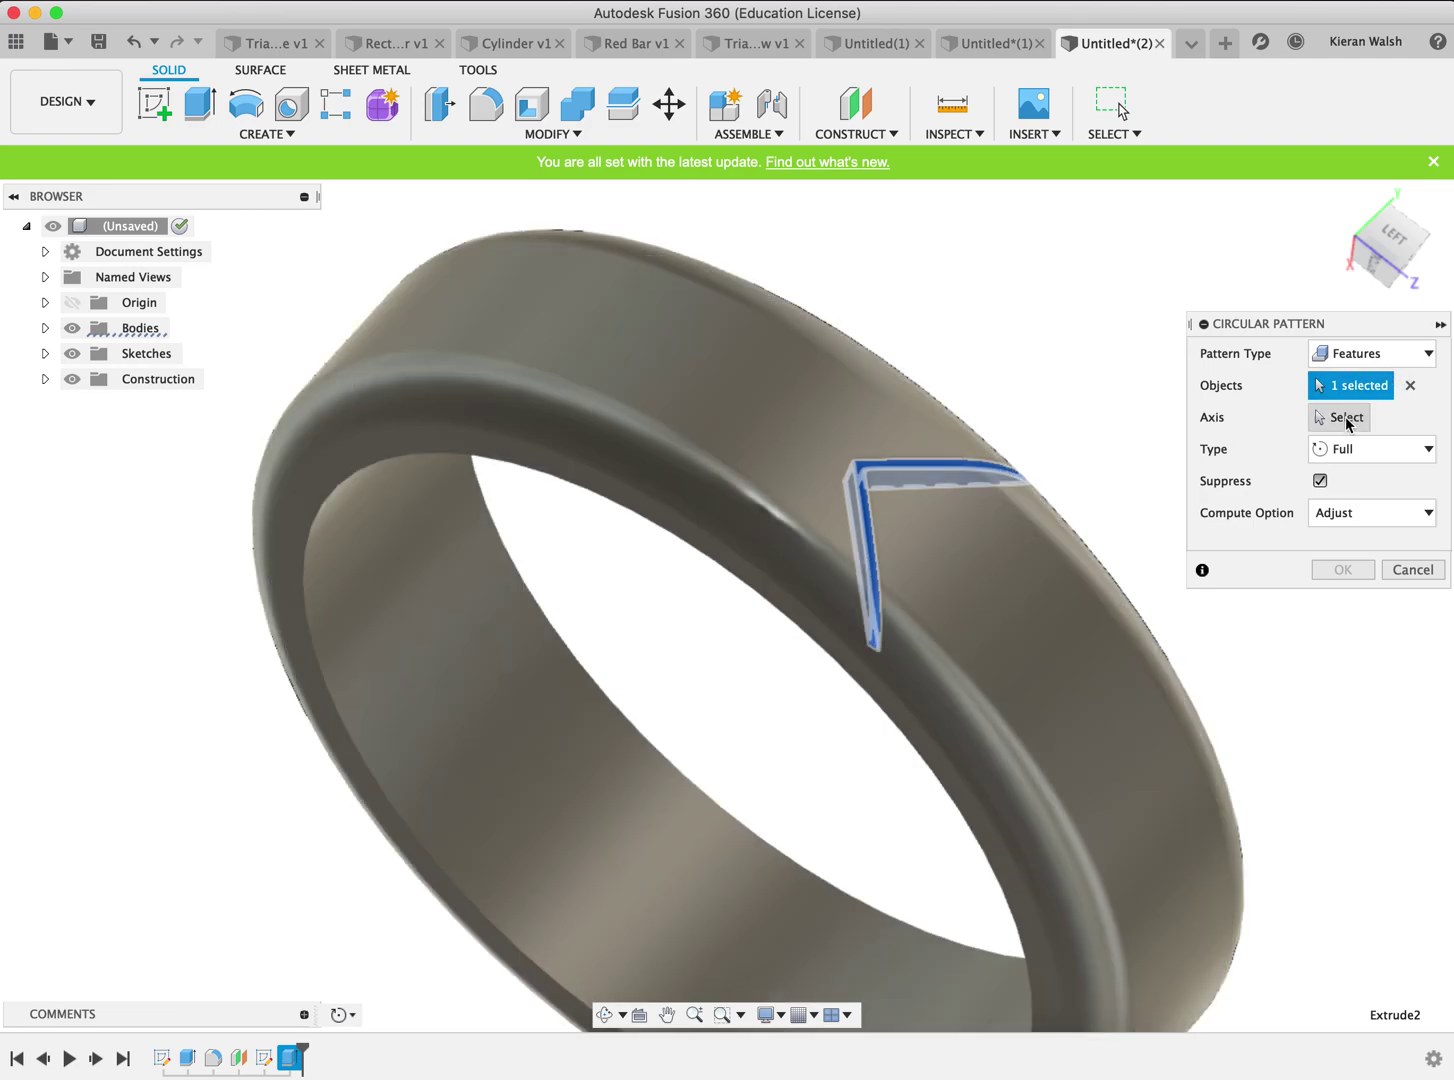
Pattern the groove around the ring's inner circular edge as axis, applying it with 32 grooves
{"action": "left_click", "coordinate": [1347, 424]}
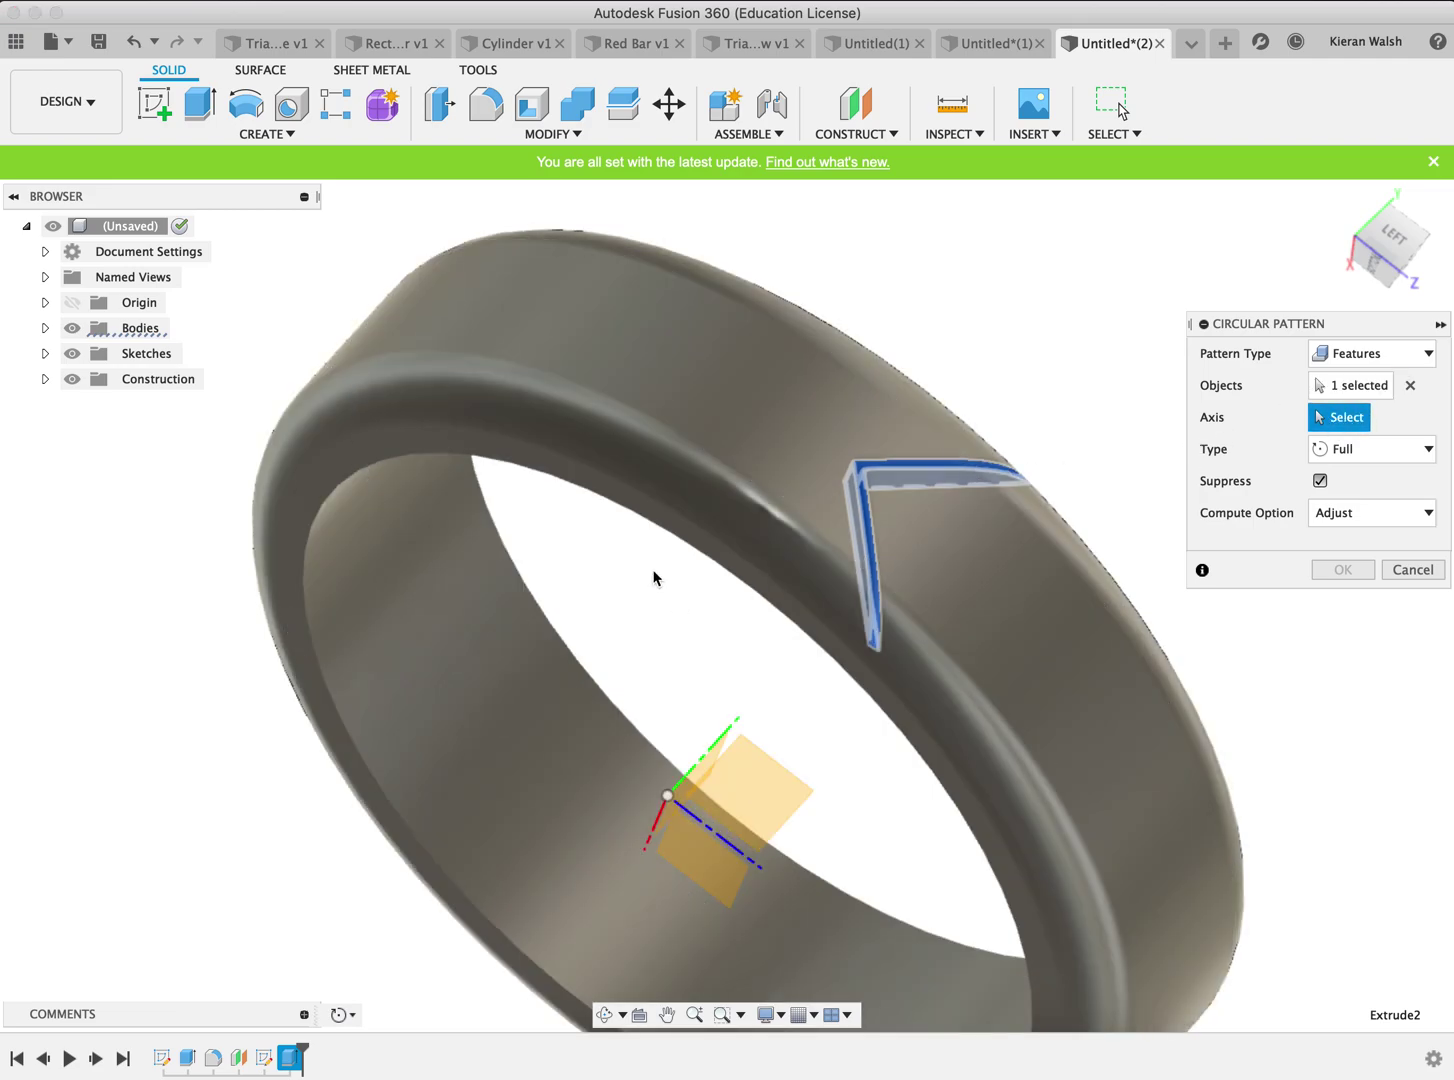
{"action": "left_click", "coordinate": [638, 518]}
{"action": "scroll", "coordinate": [476, 553], "scroll_direction": "down", "scroll_amount": 5}
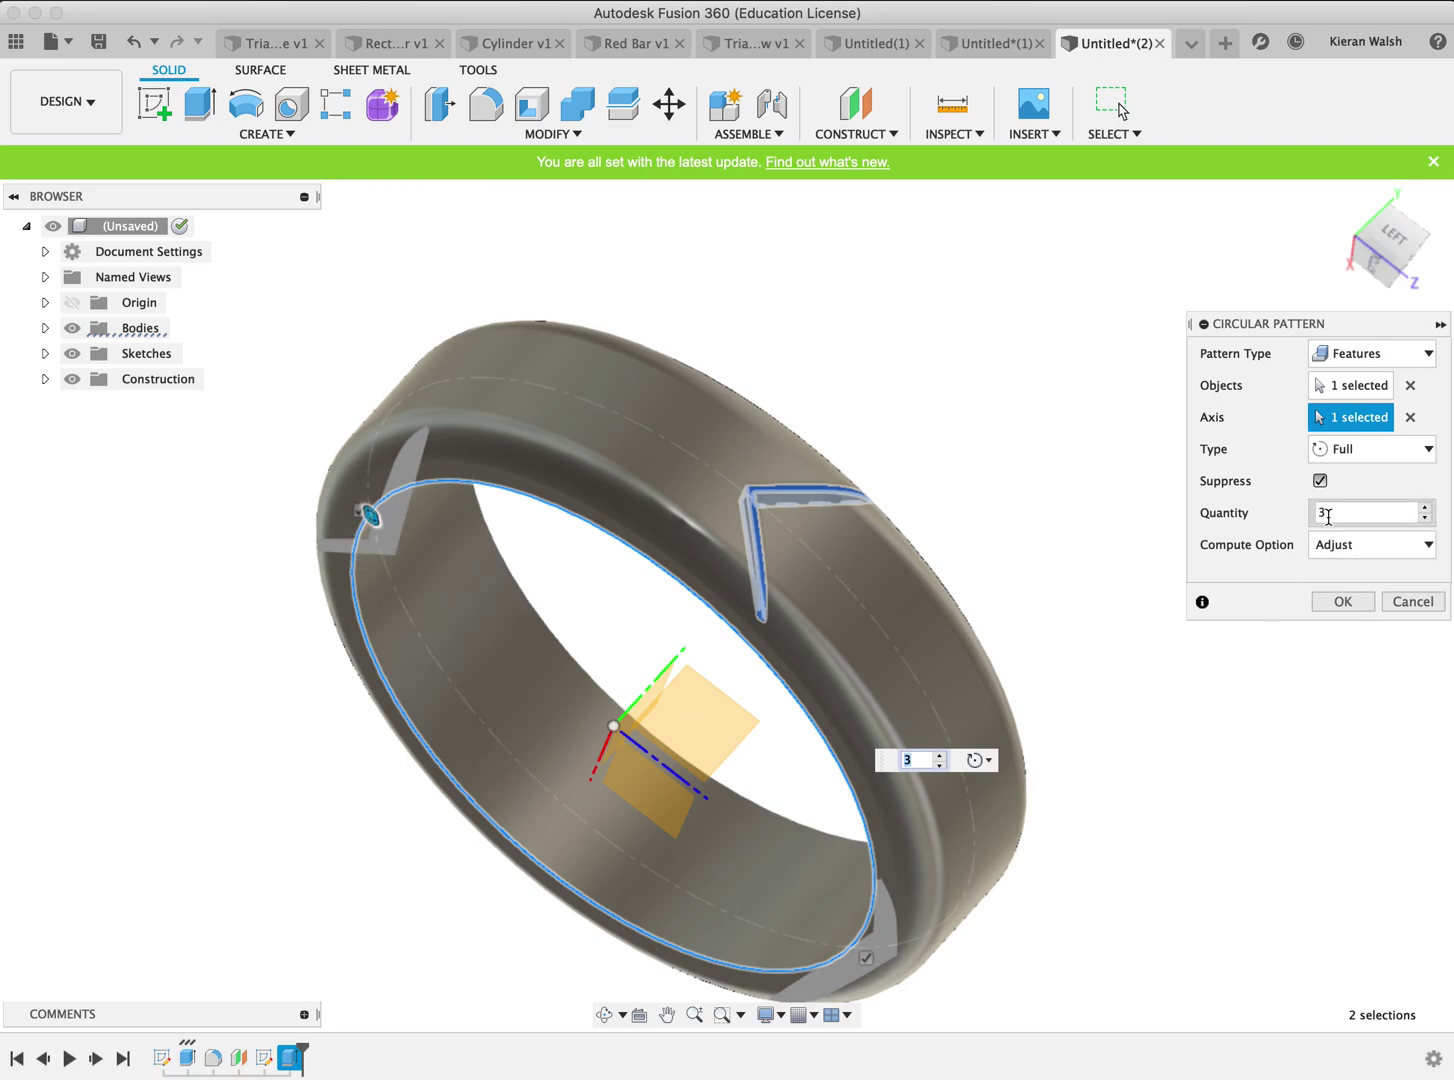
{"action": "left_click_drag", "start_coordinate": [1341, 513], "coordinate": [1304, 520]}
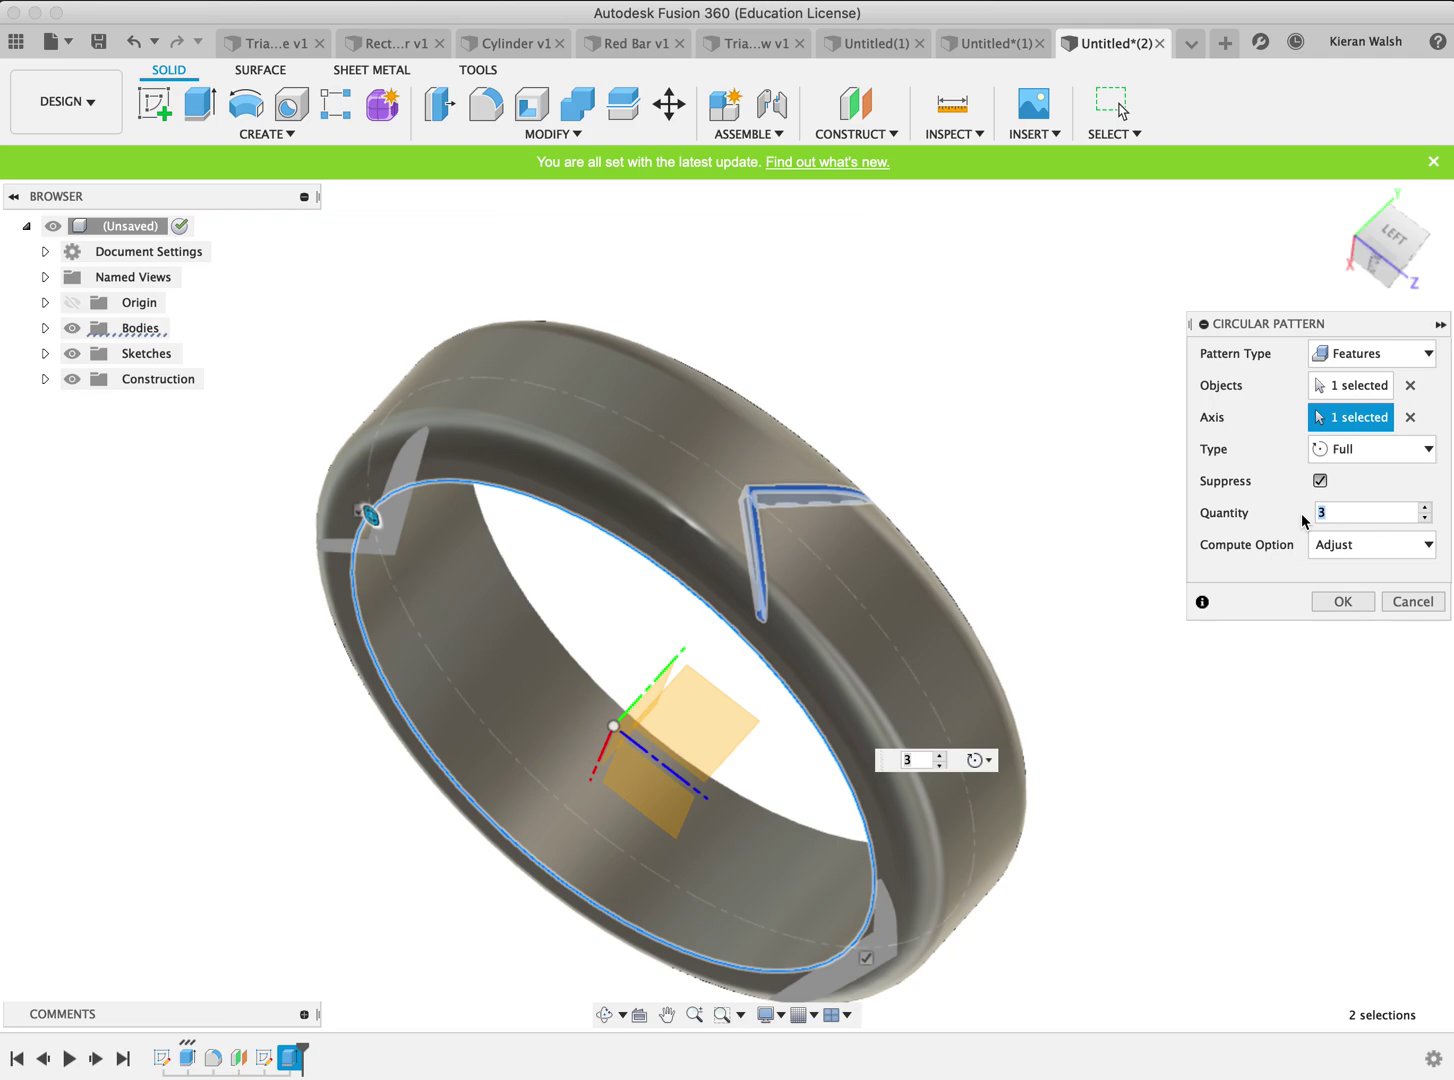
{"action": "type", "text": "24"}
{"action": "key", "text": "Return"}
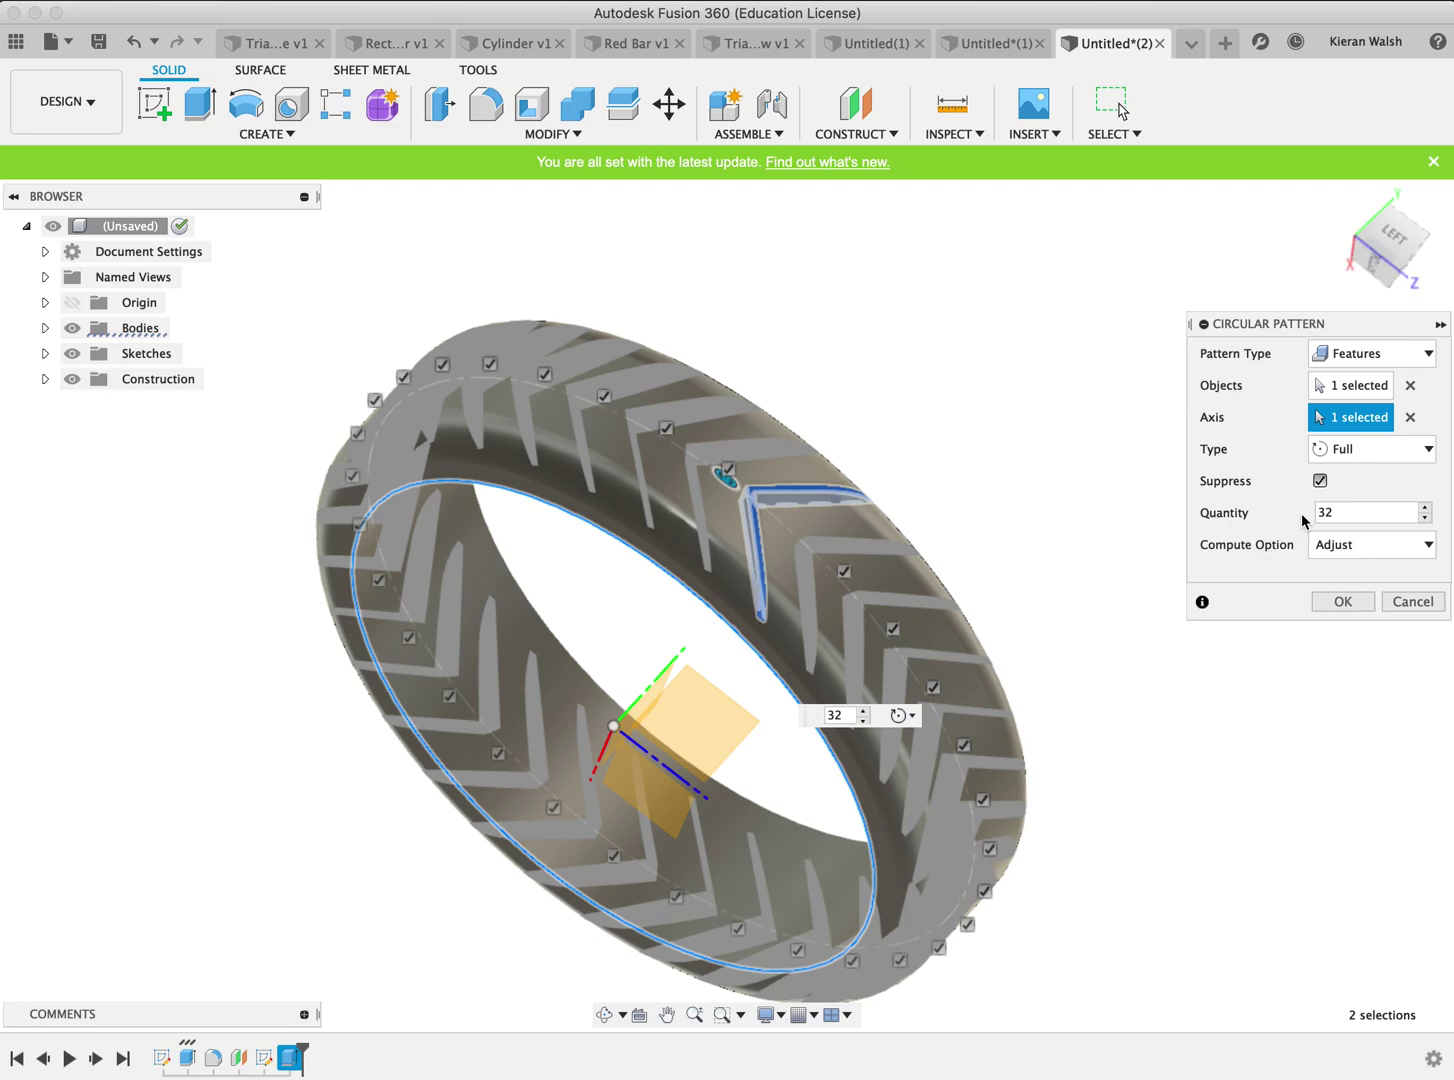
{"action": "left_click", "coordinate": [1345, 602]}
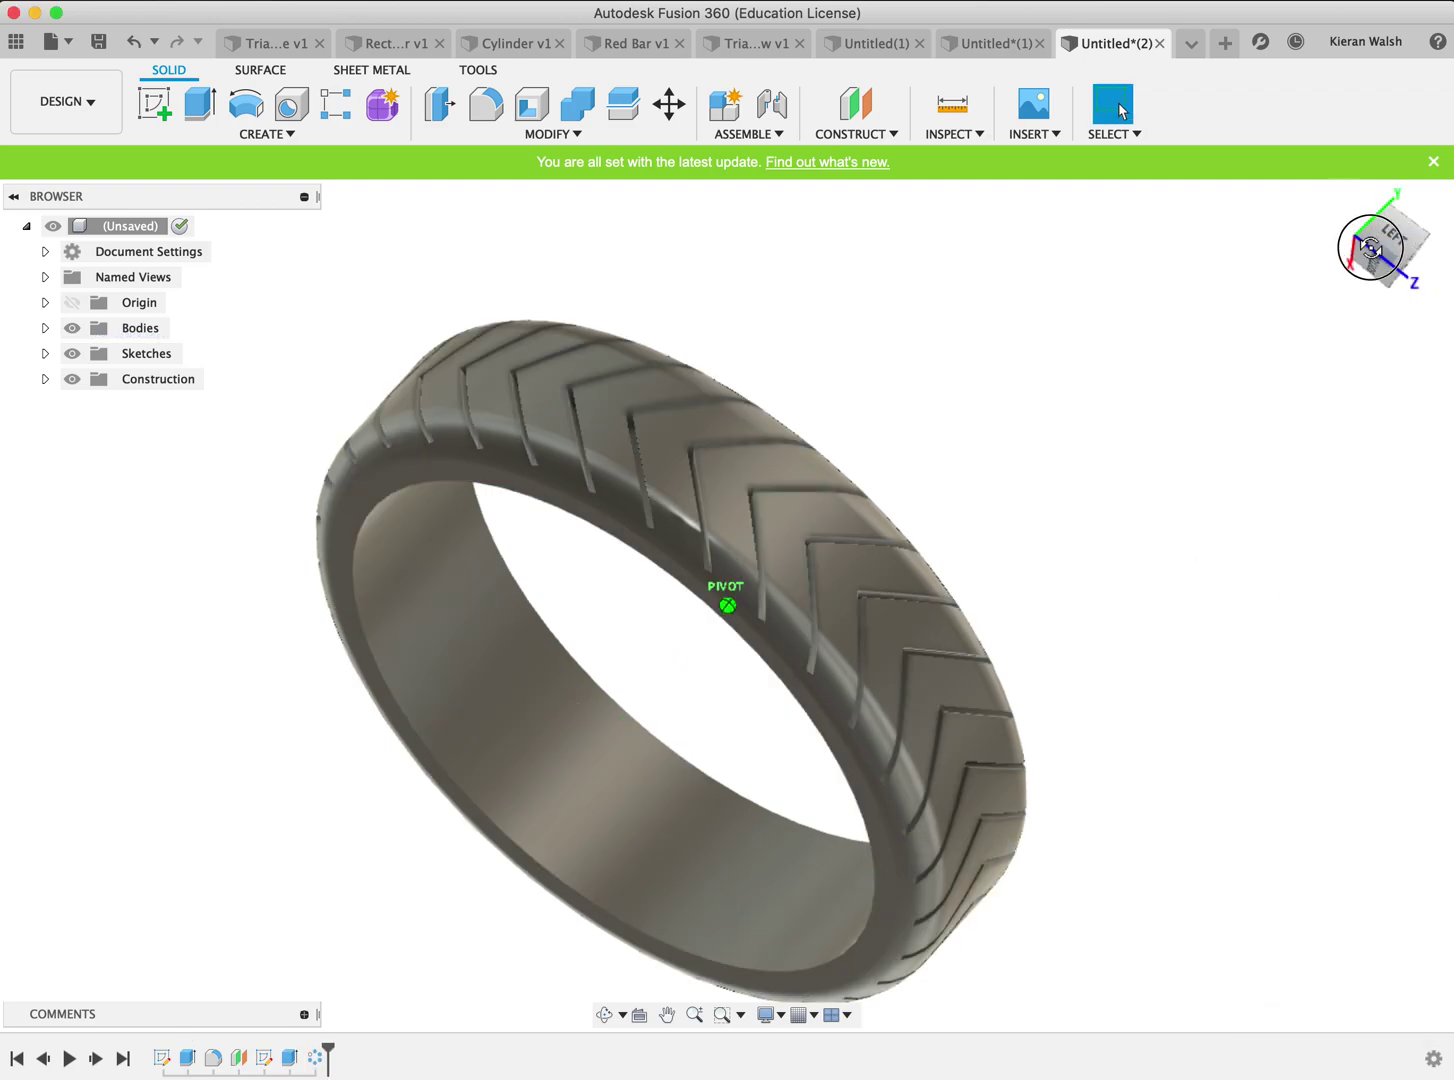
{"action": "middle_click_drag", "start_coordinate": [1372, 247], "coordinate": [1173, 390], "text": "shift"}
{"action": "scroll", "coordinate": [1113, 454], "scroll_direction": "down", "scroll_amount": 3}
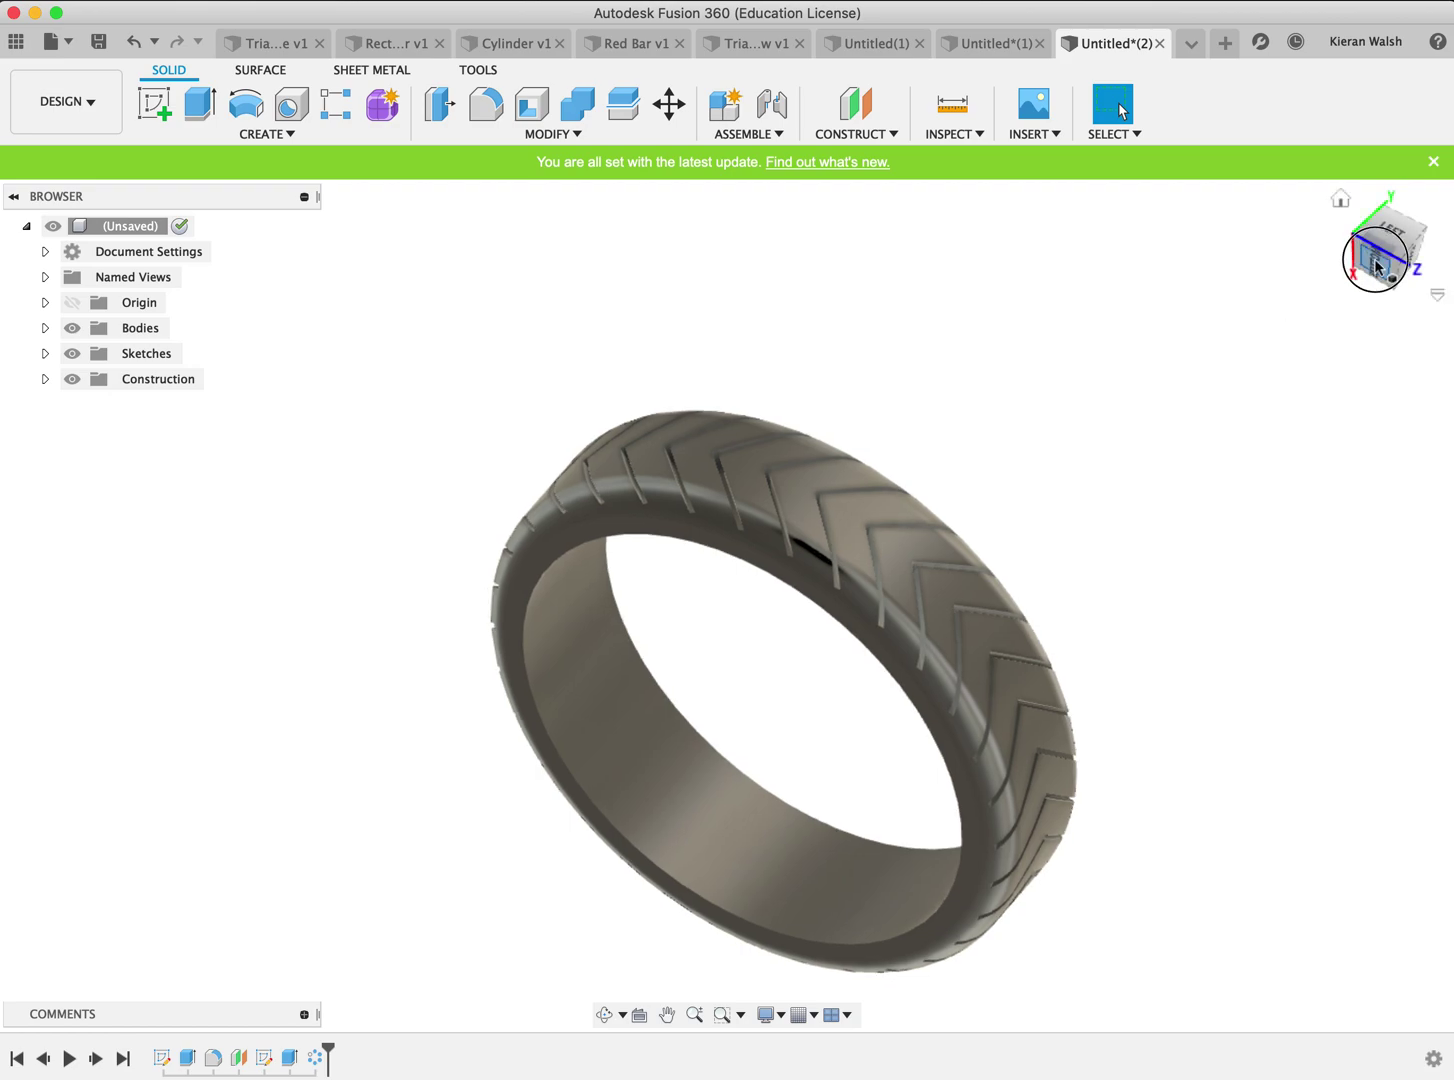
{"action": "mouse_move", "coordinate": [1377, 268]}
{"action": "middle_mouse_down", "text": "shift"}
{"action": "mouse_move", "coordinate": [1292, 227]}
{"action": "mouse_move", "coordinate": [1350, 295]}
{"action": "mouse_move", "coordinate": [1256, 316]}
{"action": "mouse_move", "coordinate": [1405, 282]}
{"action": "middle_mouse_up", "text": "shift"}
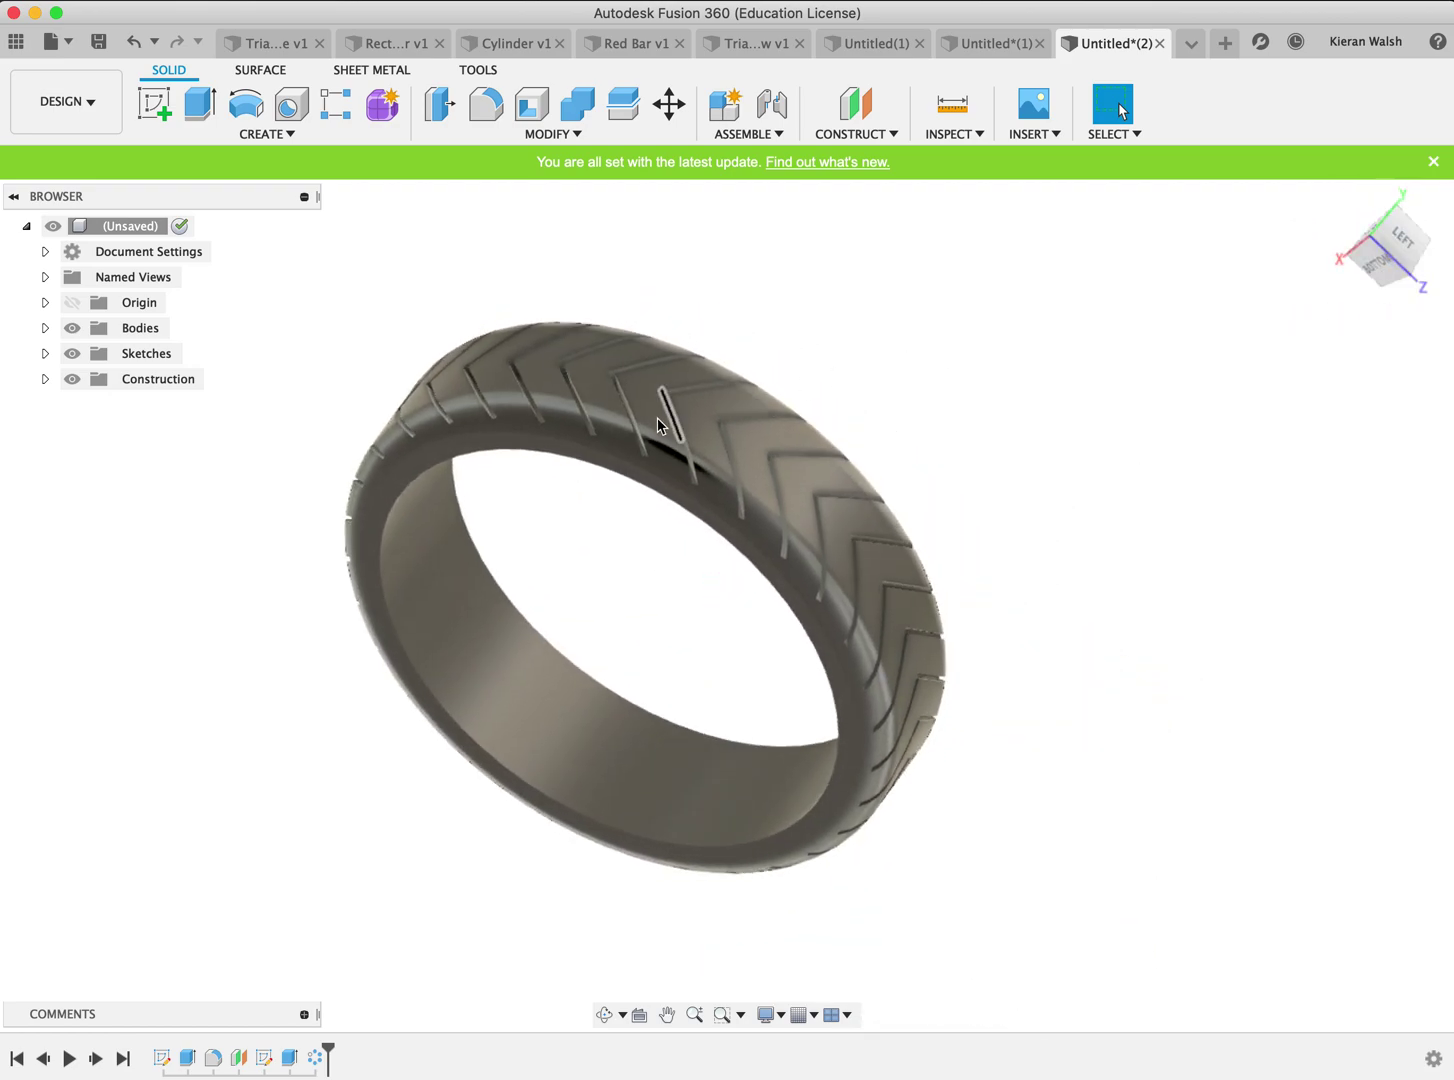
{"action": "scroll", "coordinate": [395, 398], "scroll_direction": "up", "scroll_amount": 2}
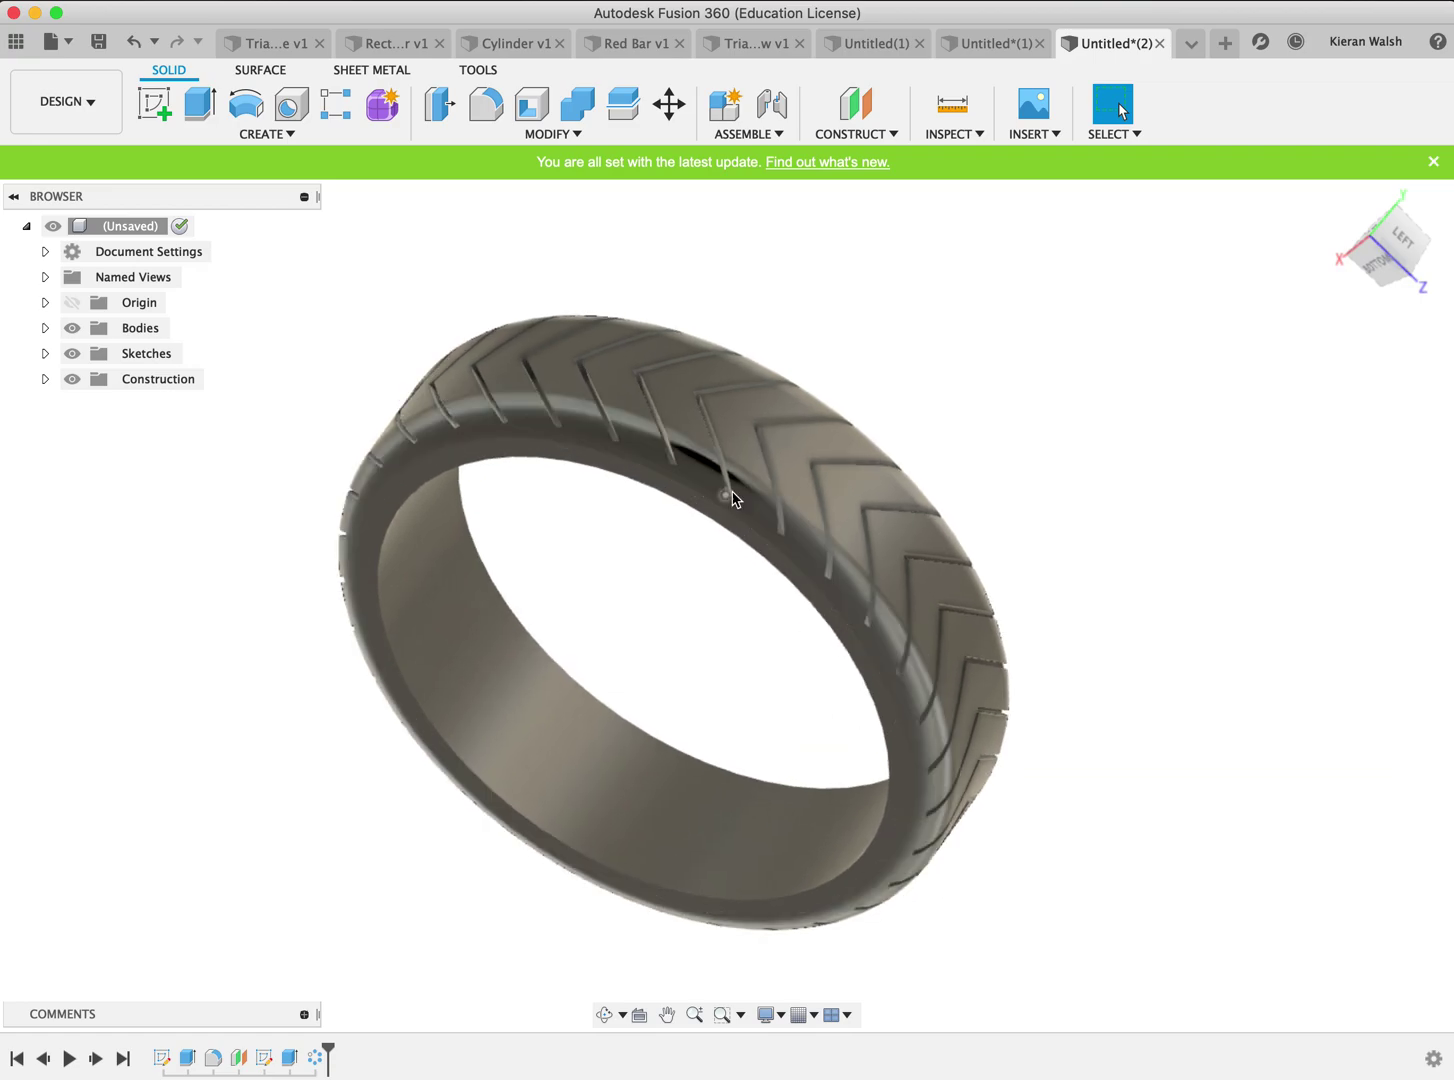
{"action": "mouse_move", "coordinate": [741, 390]}
{"action": "middle_mouse_down", "text": "shift"}
{"action": "mouse_move", "coordinate": [449, 617]}
{"action": "mouse_move", "coordinate": [733, 381]}
{"action": "middle_mouse_up", "text": "shift"}
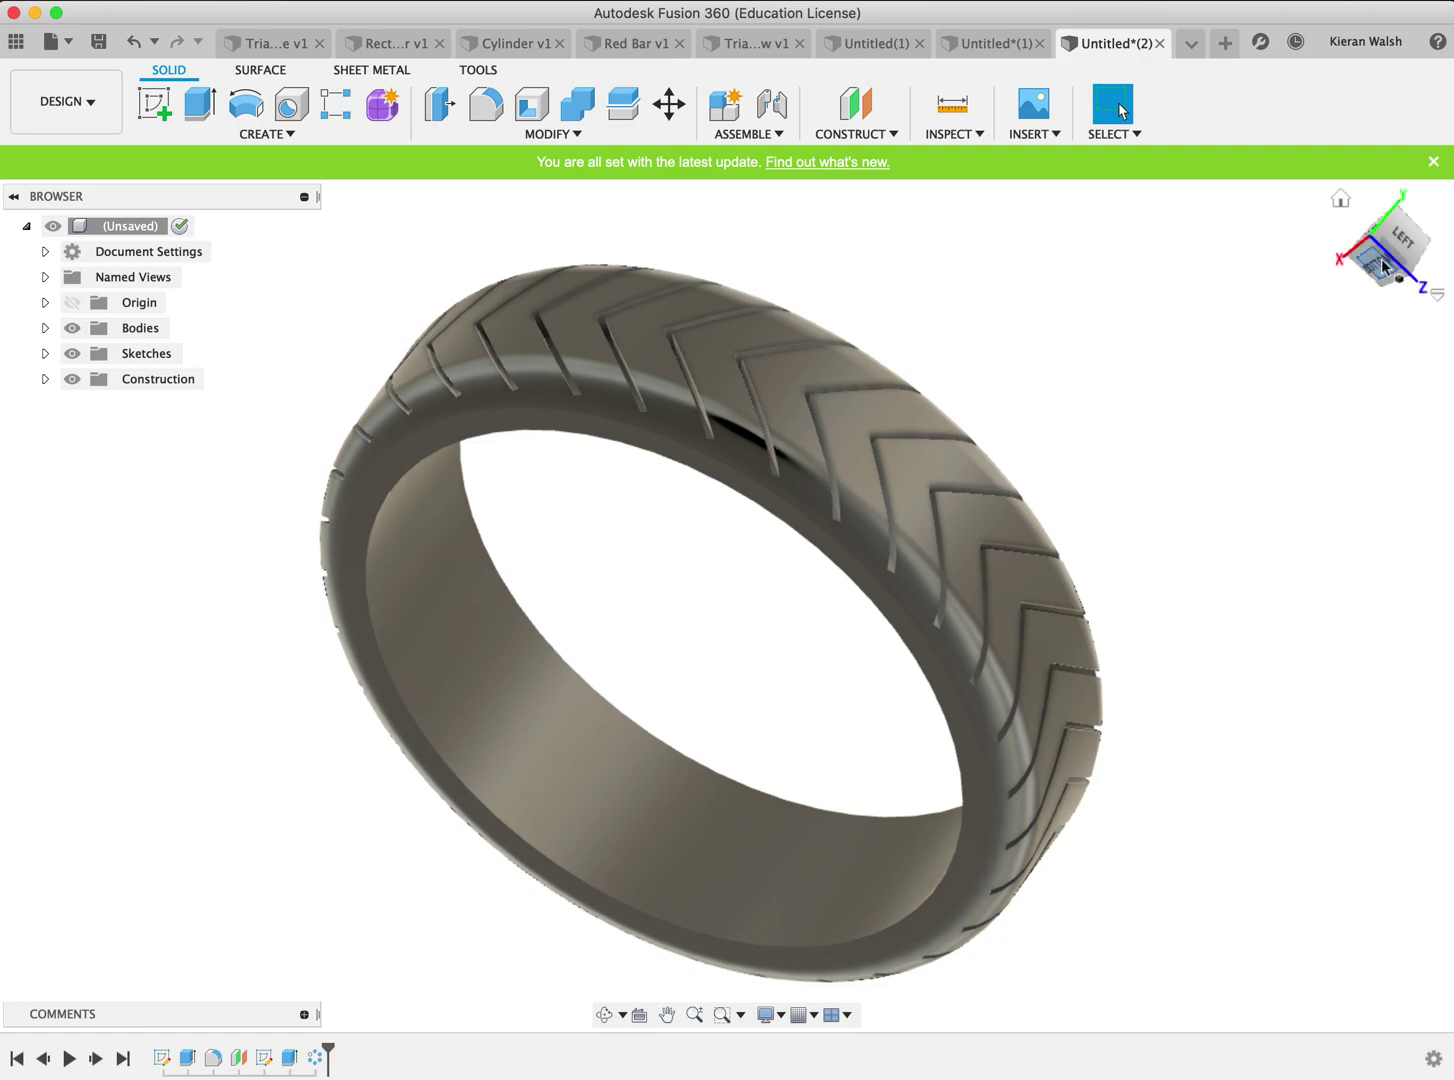
{"action": "mouse_move", "coordinate": [1362, 272]}
{"action": "middle_mouse_down", "text": "shift"}
{"action": "mouse_move", "coordinate": [1317, 293]}
{"action": "mouse_move", "coordinate": [900, 320]}
{"action": "middle_mouse_up", "text": "shift"}
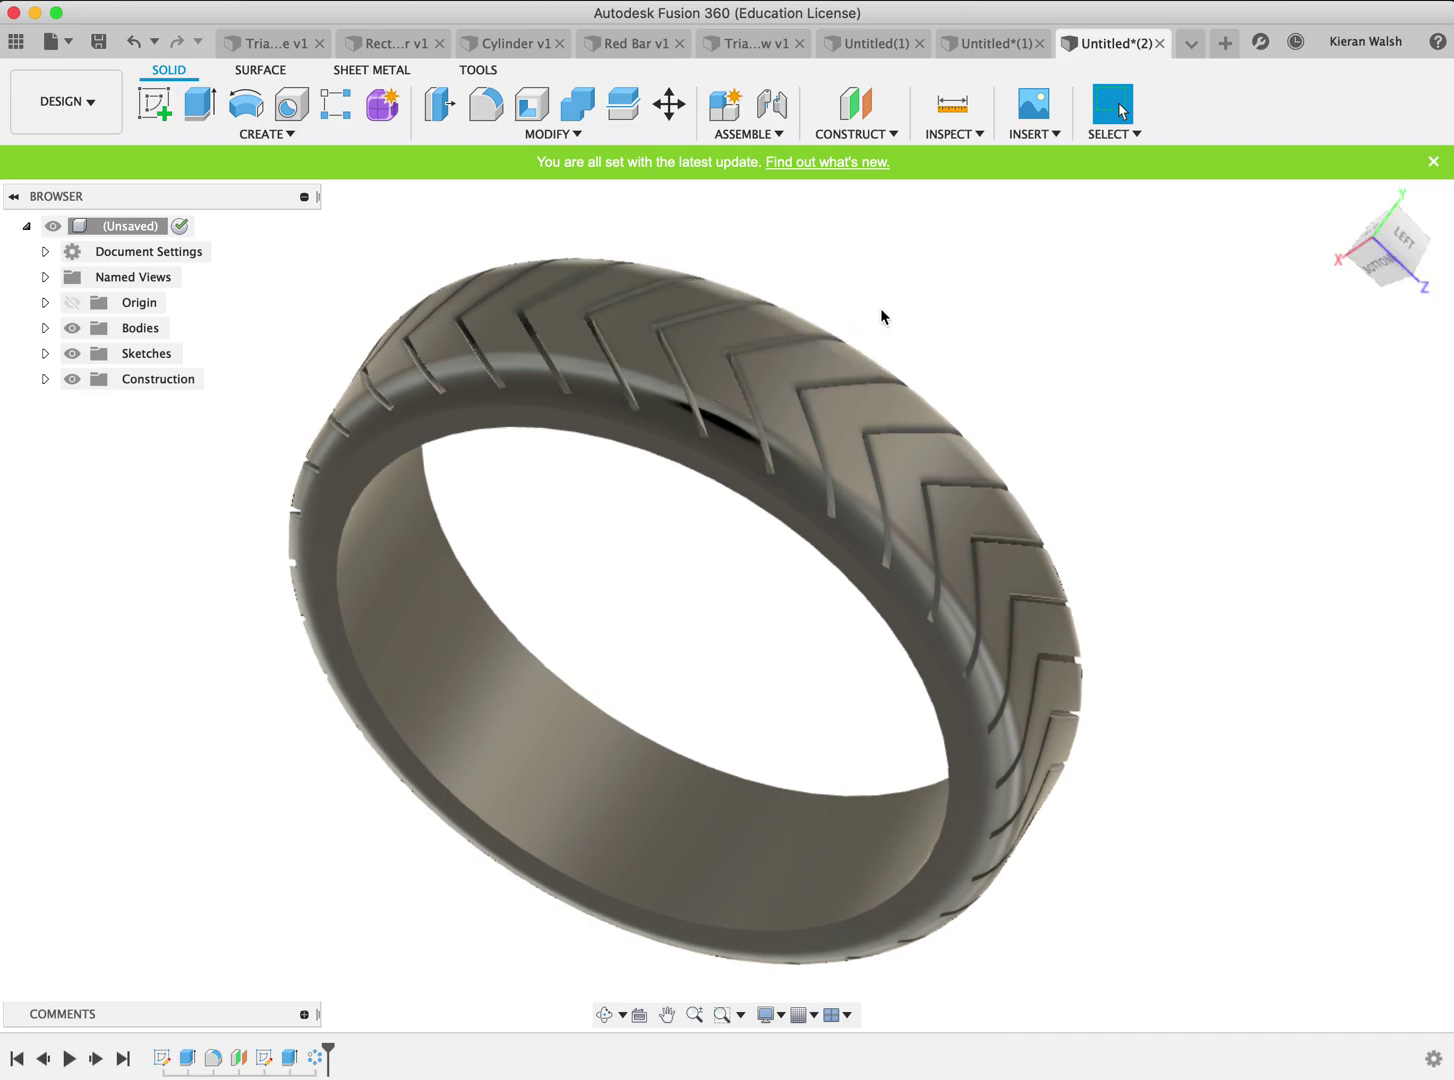
Save the design, replacing Untitled with the name 'Tyre'
{"action": "left_click", "coordinate": [99, 42]}
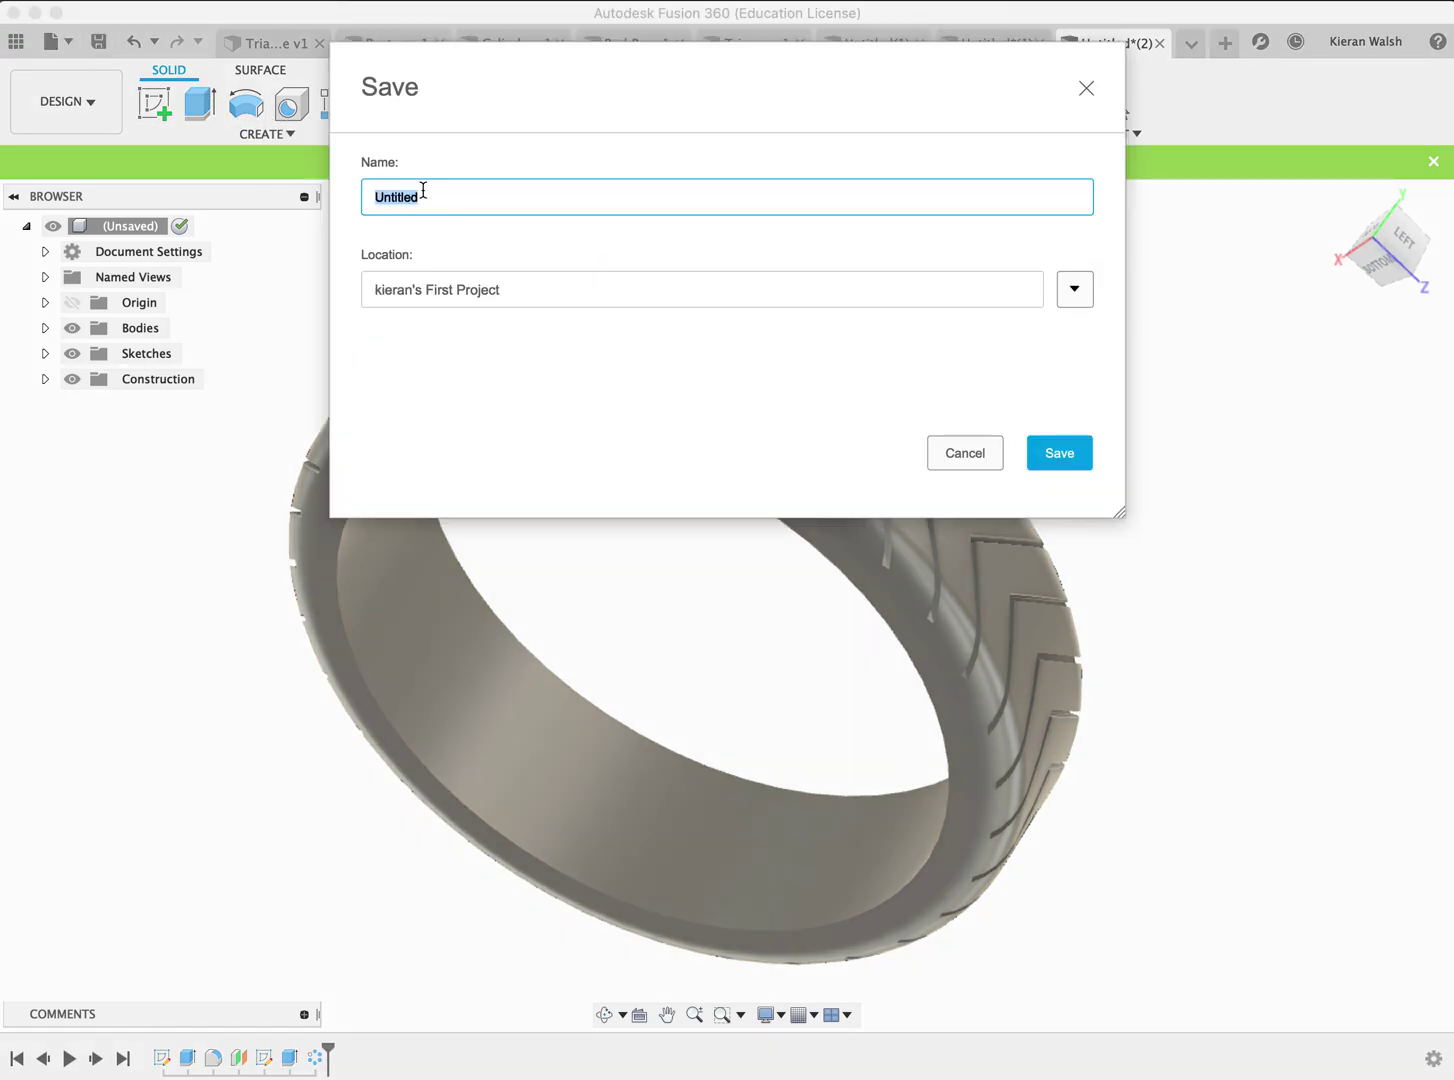
{"action": "type", "text": "Tyre"}
{"action": "key", "text": "Return"}
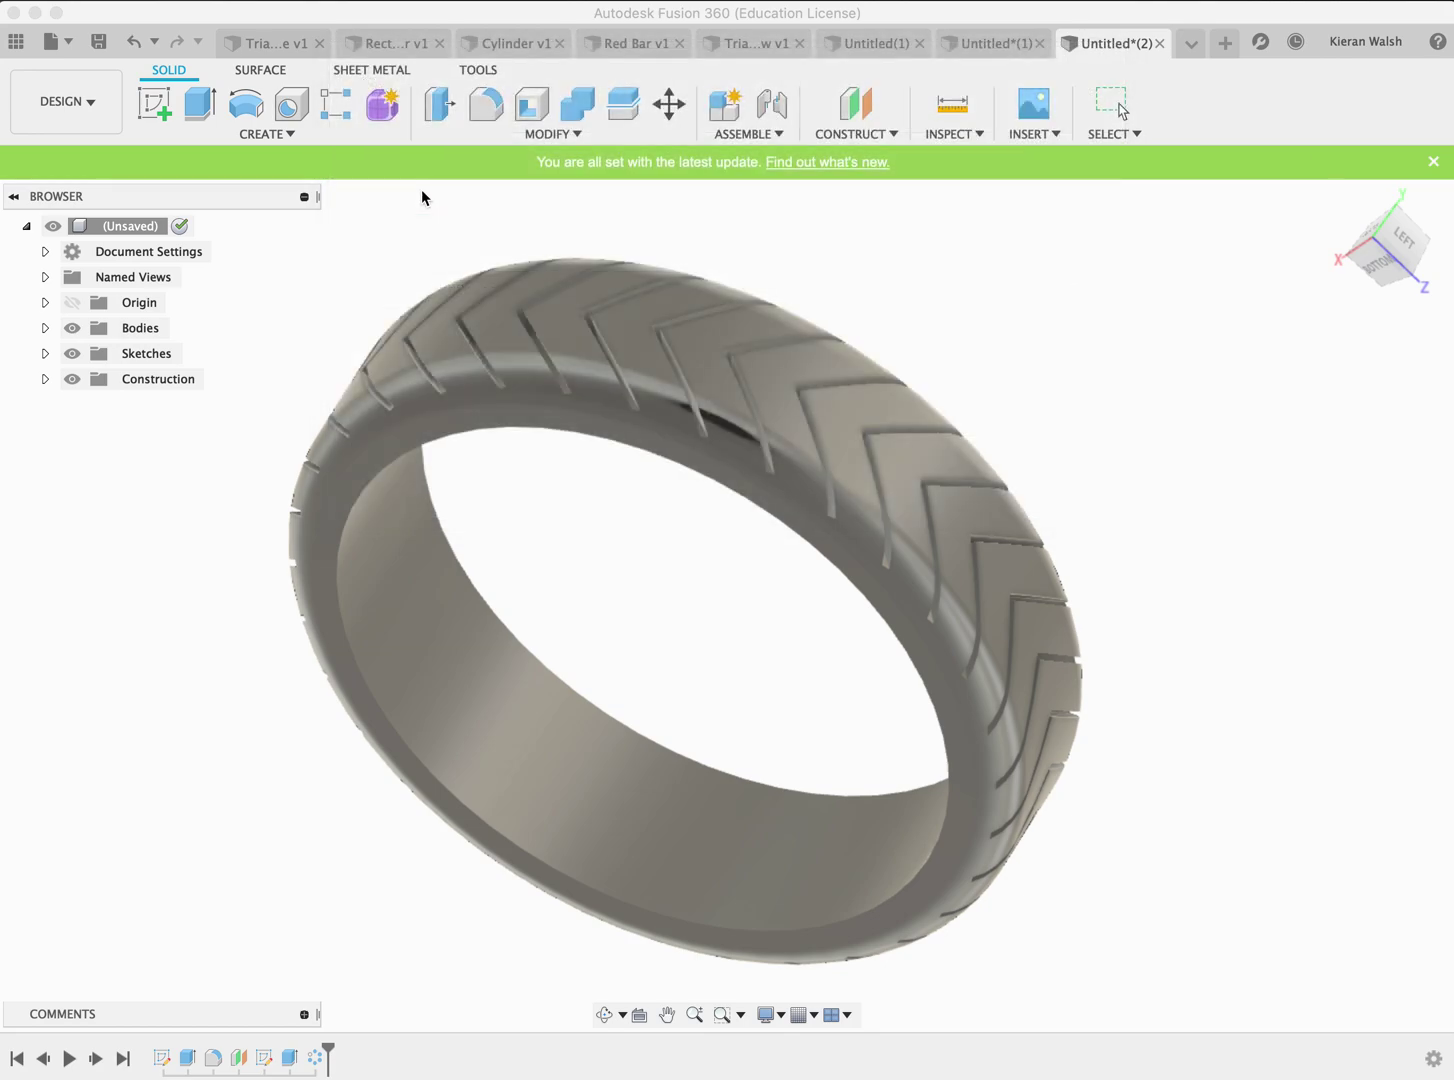